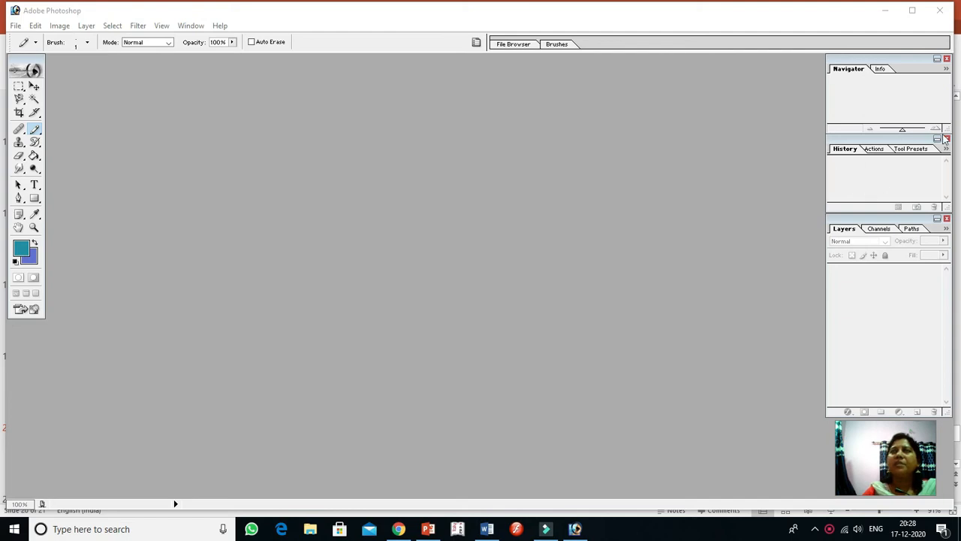
# Create a new 577 by 628 pixel RGB document at 72 pixels/inch with white contents
pyautogui.click(190, 25)
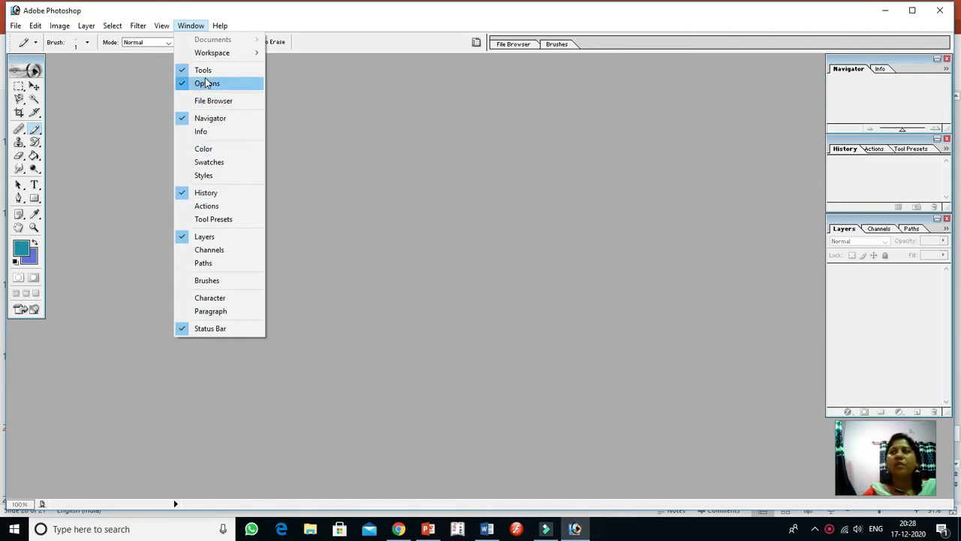
pyautogui.moveTo(14, 30)
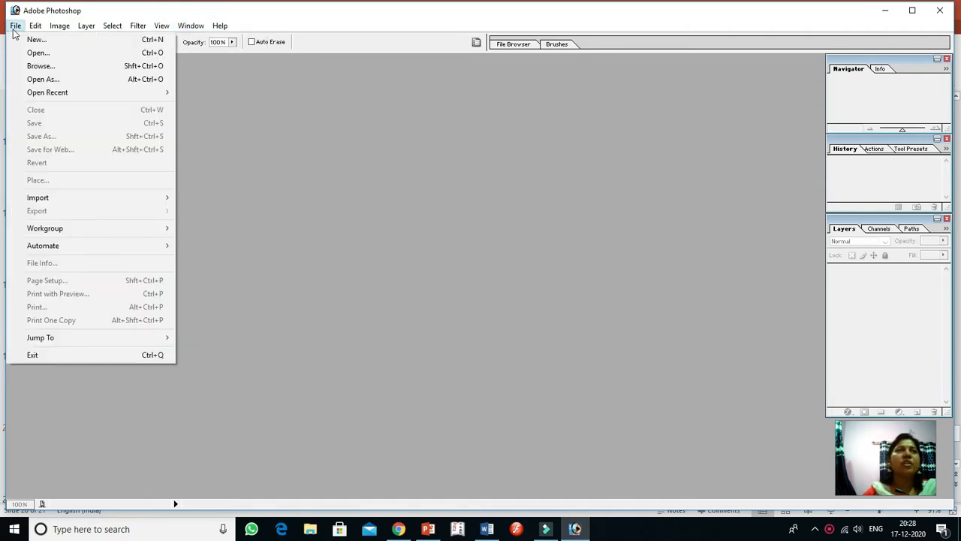
pyautogui.click(38, 40)
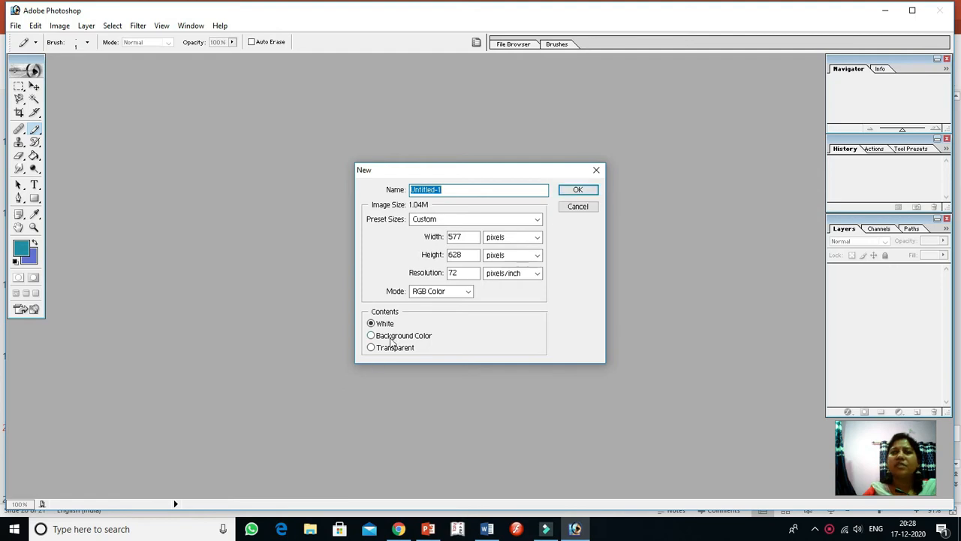
pyautogui.click(572, 190)
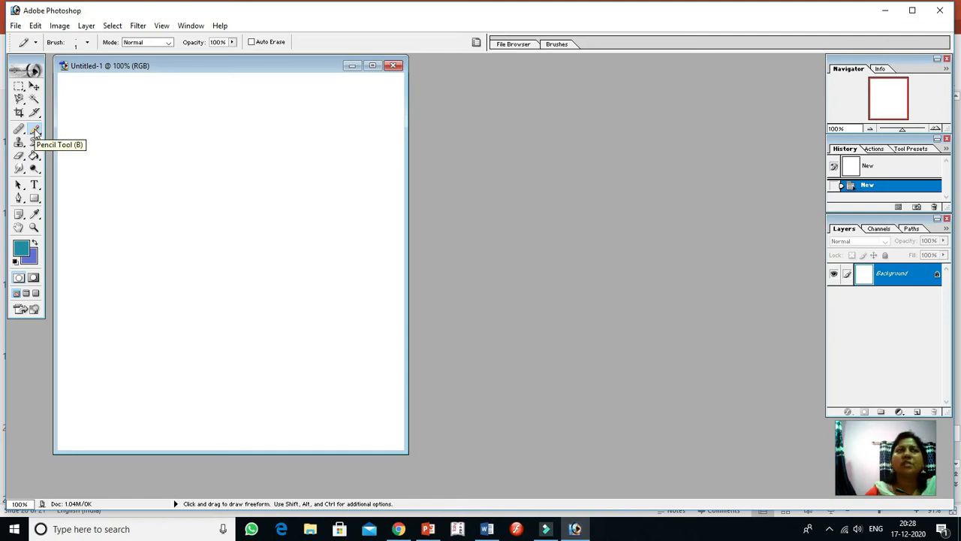
# Paint a large cursive letter S in teal on the upper left of the canvas with the 13-pixel Brush tool
pyautogui.click(39, 134)
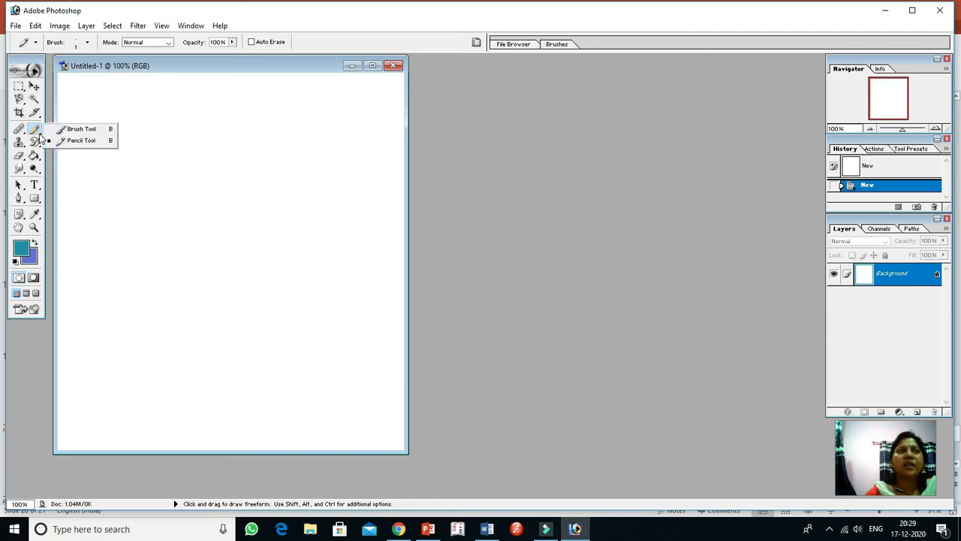
pyautogui.click(86, 130)
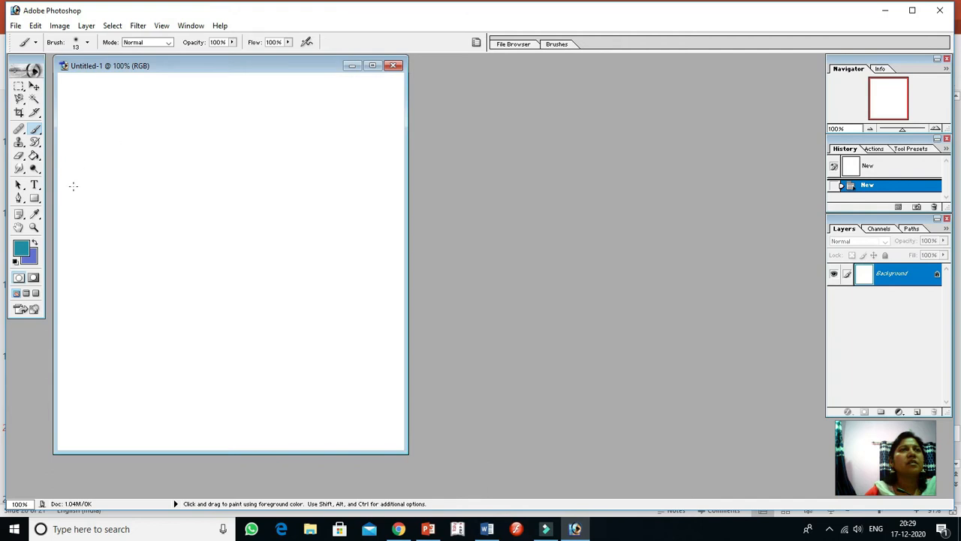
pyautogui.moveTo(75, 186)
pyautogui.mouseDown()
pyautogui.moveTo(128, 134)
pyautogui.moveTo(132, 96)
pyautogui.moveTo(119, 101)
pyautogui.moveTo(114, 136)
pyautogui.moveTo(121, 160)
pyautogui.moveTo(158, 195)
pyautogui.moveTo(161, 223)
pyautogui.moveTo(148, 237)
pyautogui.moveTo(113, 237)
pyautogui.moveTo(96, 224)
pyautogui.moveTo(104, 194)
pyautogui.moveTo(109, 213)
pyautogui.moveTo(75, 246)
pyautogui.mouseUp()
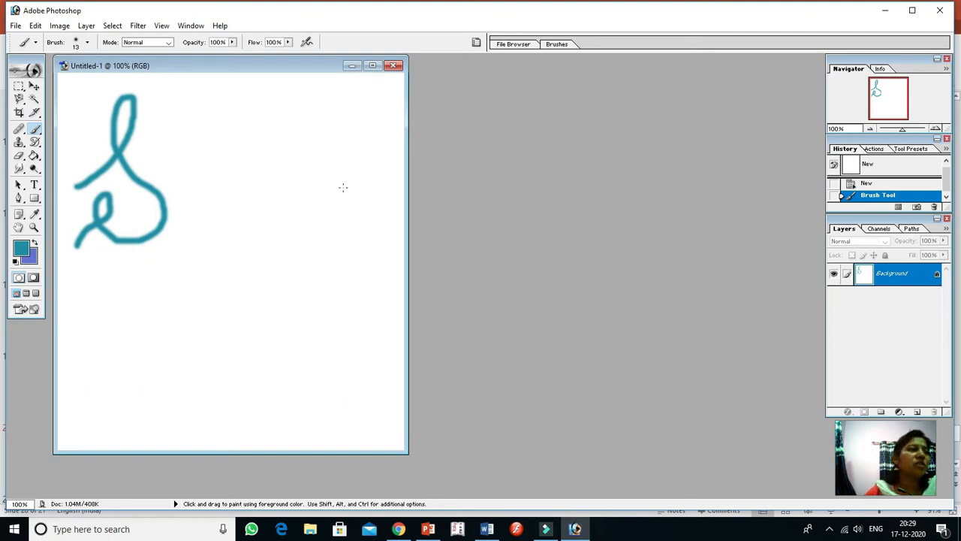
# Add a new layer named Layer 1 with Normal mode and 100% opacity
pyautogui.click(84, 26)
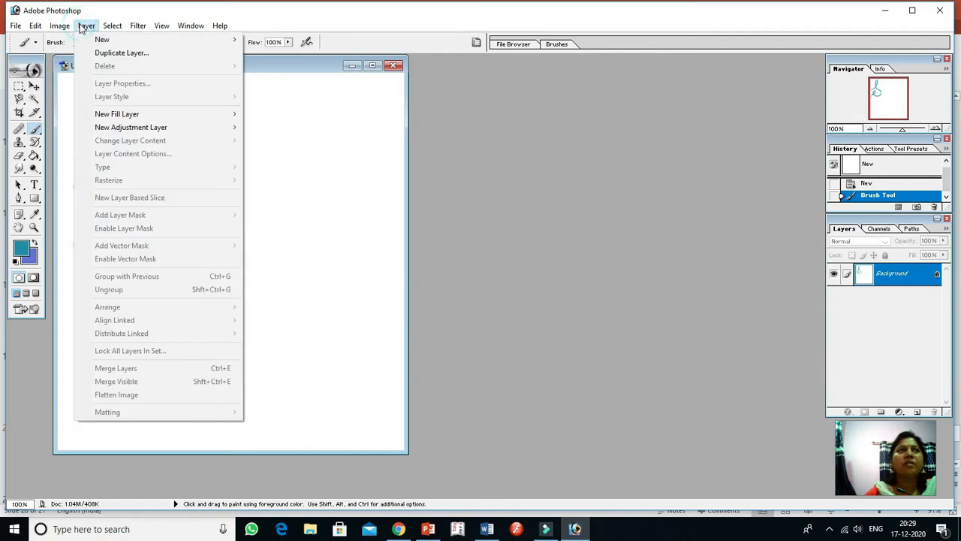
pyautogui.moveTo(104, 43)
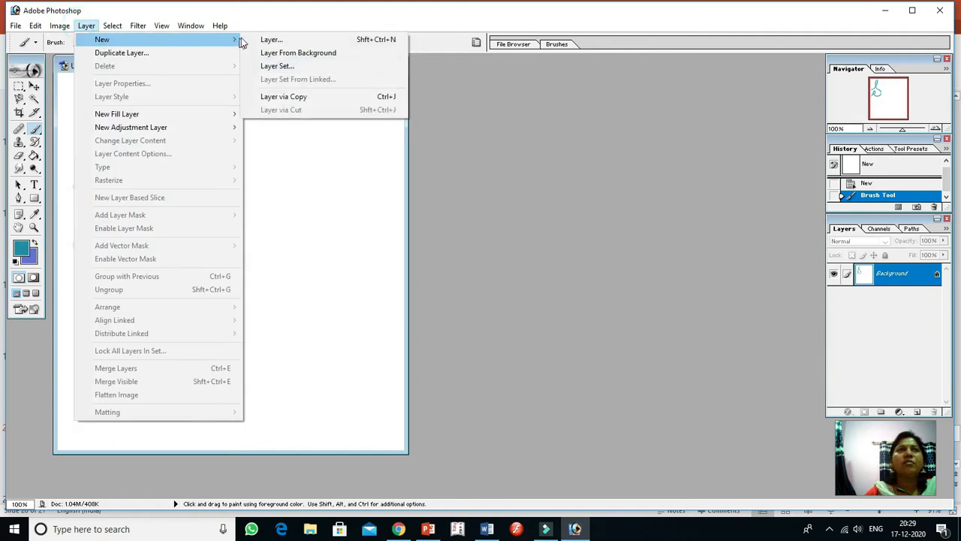
pyautogui.click(284, 40)
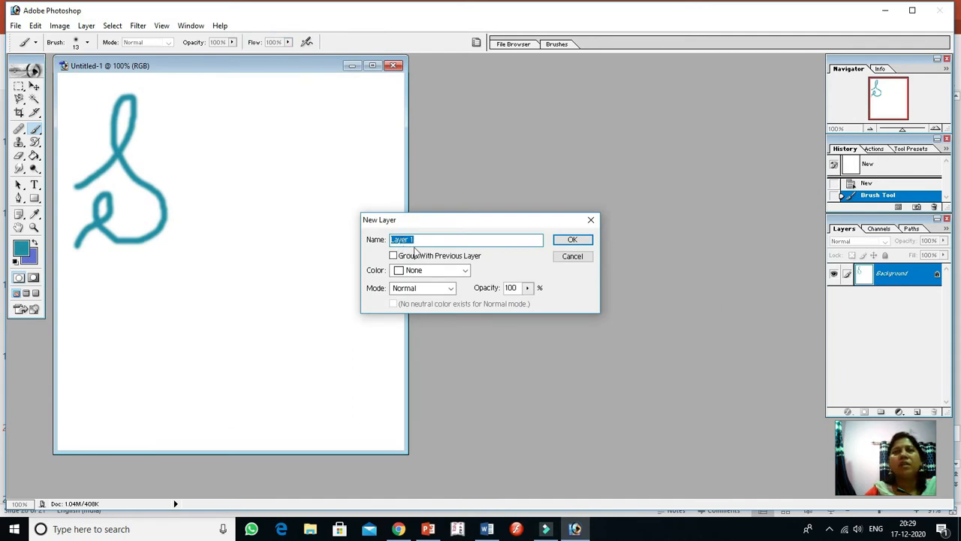
pyautogui.click(573, 241)
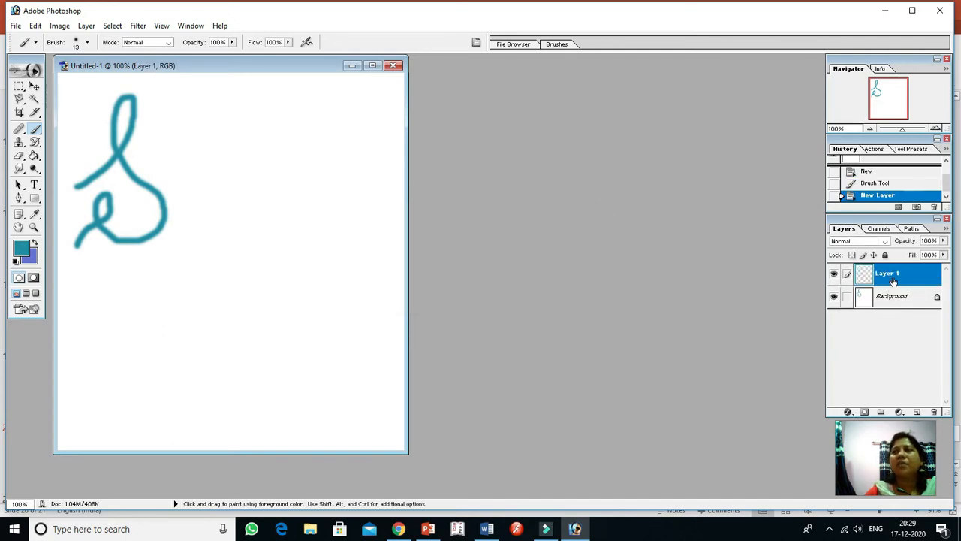
# Set the foreground colour to dark red A82137 and paint a letter k beside the teal S on Layer 1
pyautogui.click(21, 252)
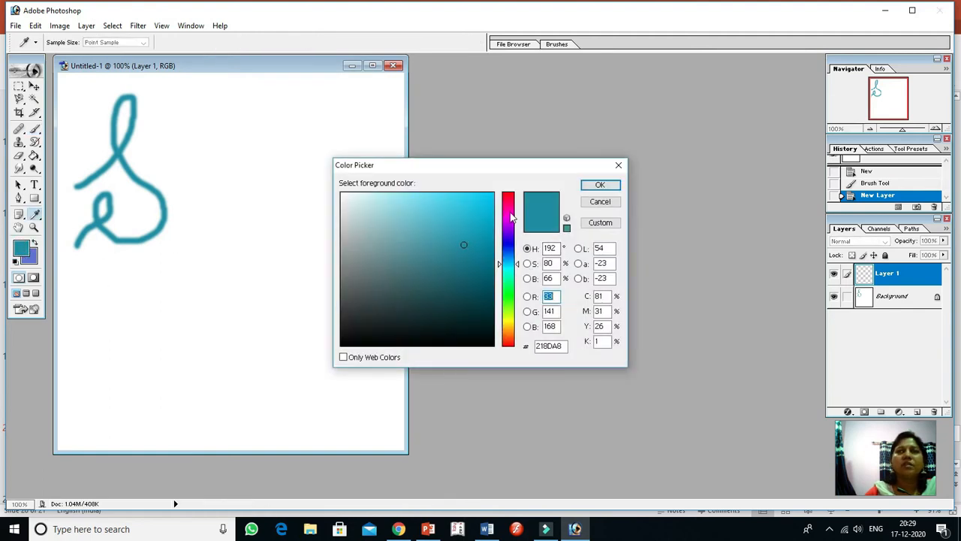
pyautogui.click(509, 201)
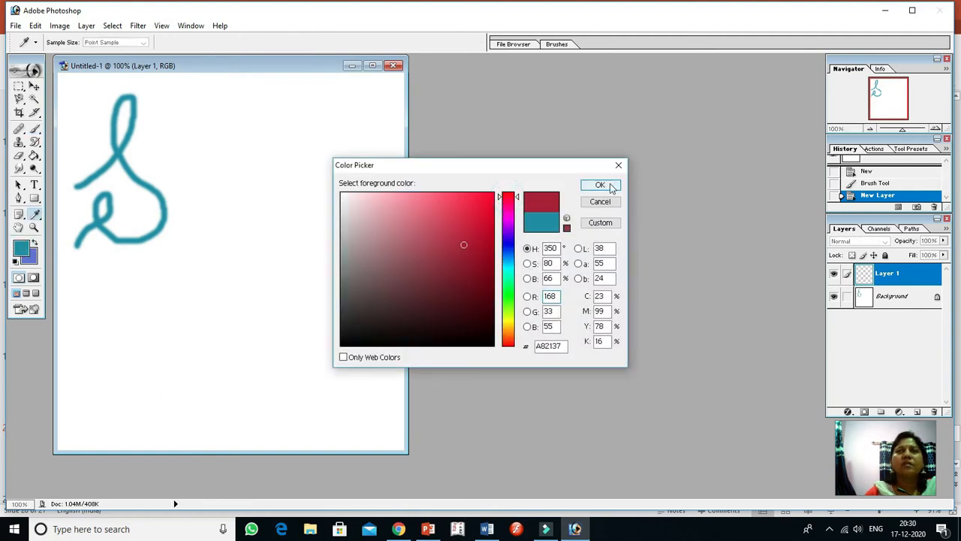
pyautogui.click(600, 184)
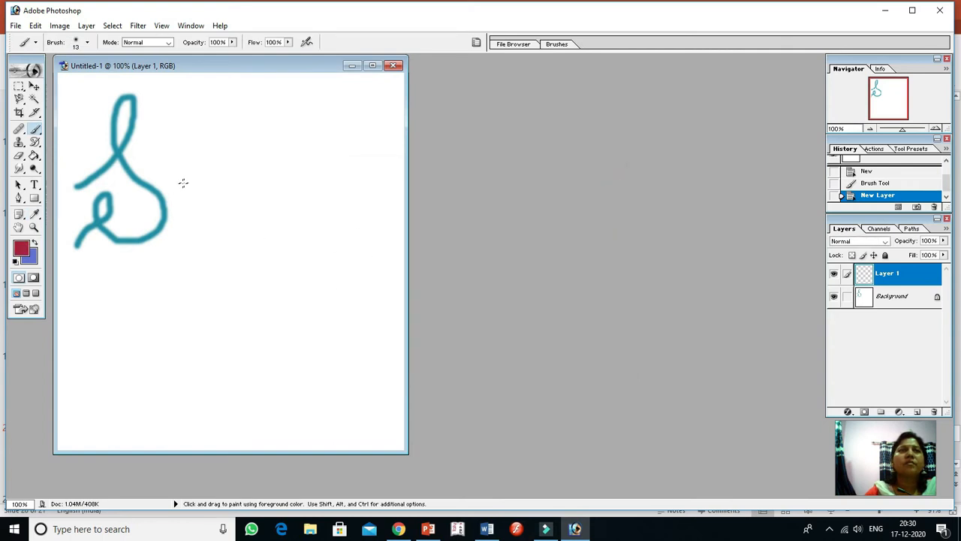
pyautogui.moveTo(181, 199)
pyautogui.mouseDown()
pyautogui.moveTo(204, 181)
pyautogui.moveTo(204, 145)
pyautogui.moveTo(203, 233)
pyautogui.mouseUp()
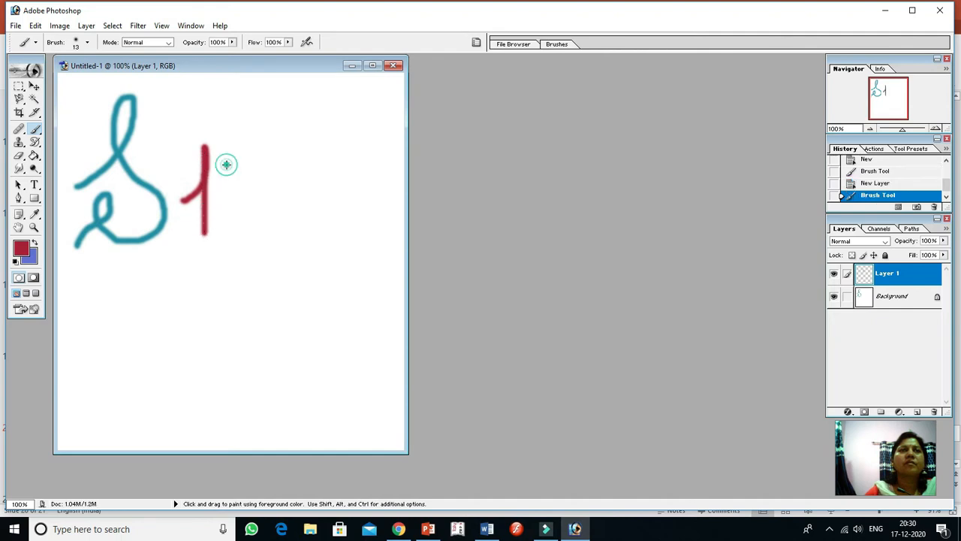
pyautogui.moveTo(228, 162)
pyautogui.mouseDown()
pyautogui.moveTo(200, 199)
pyautogui.moveTo(220, 192)
pyautogui.moveTo(233, 216)
pyautogui.moveTo(257, 207)
pyautogui.mouseUp()
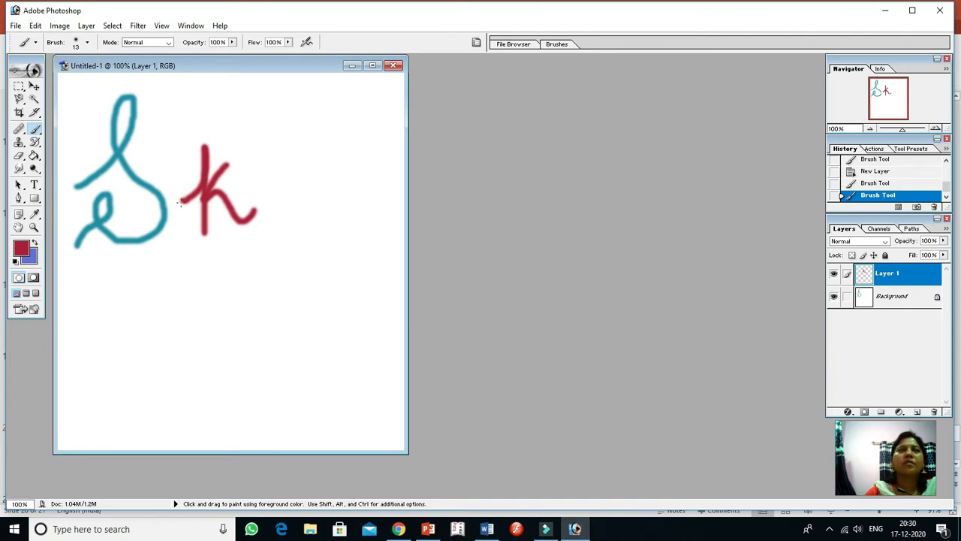
# Add another new layer named Layer 2 with Normal mode and 100% opacity
pyautogui.click(86, 25)
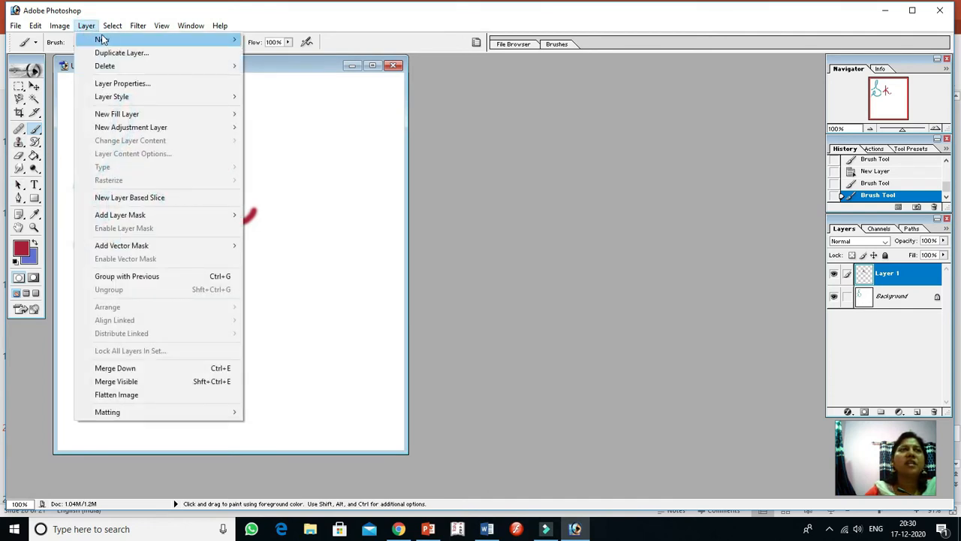
pyautogui.moveTo(102, 40)
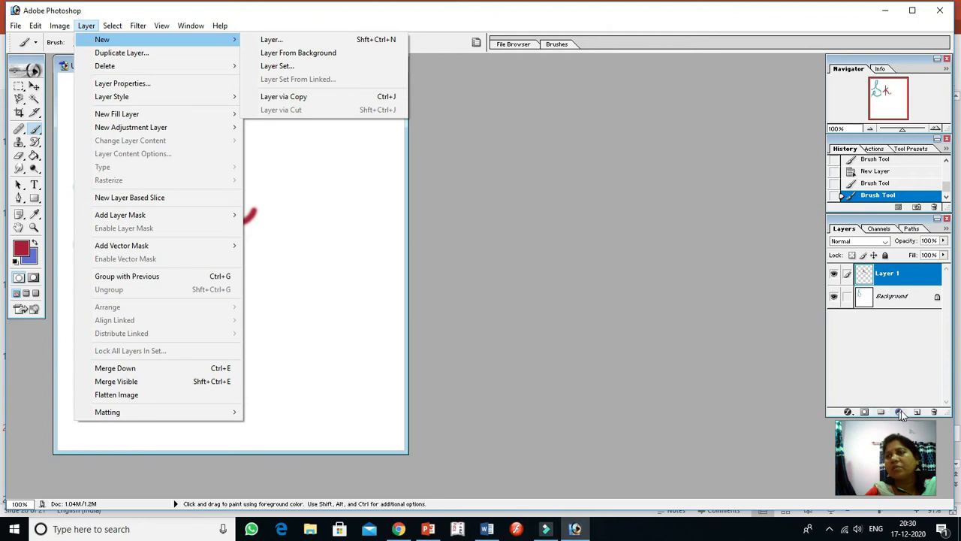
pyautogui.click(269, 39)
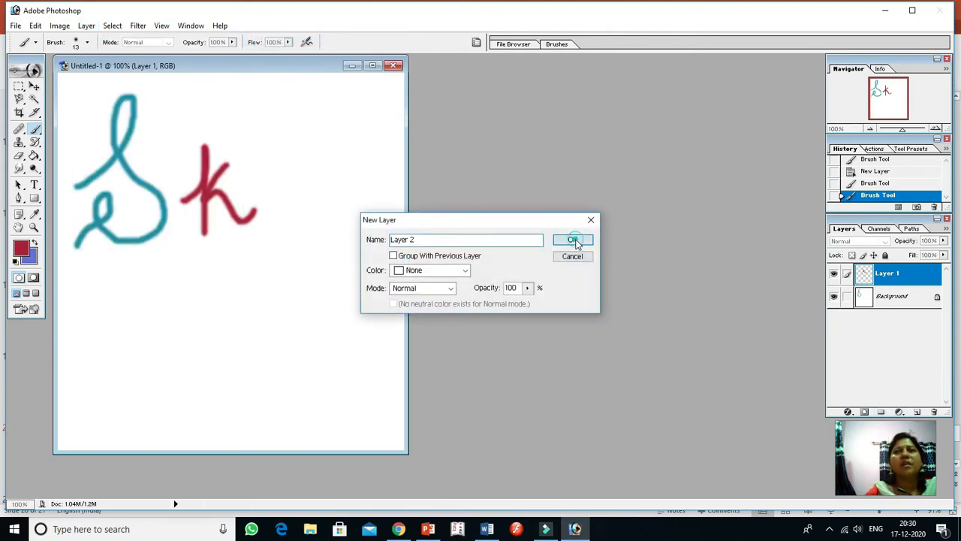
pyautogui.click(572, 239)
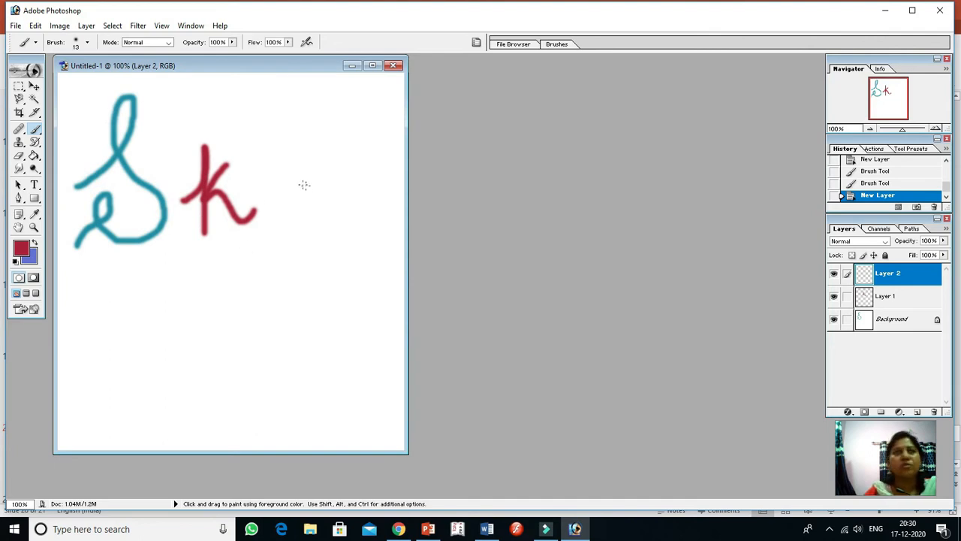
# Set the foreground colour to blue 2421A8 and paint "dav" with an underline and a dot on the lower canvas
pyautogui.click(21, 248)
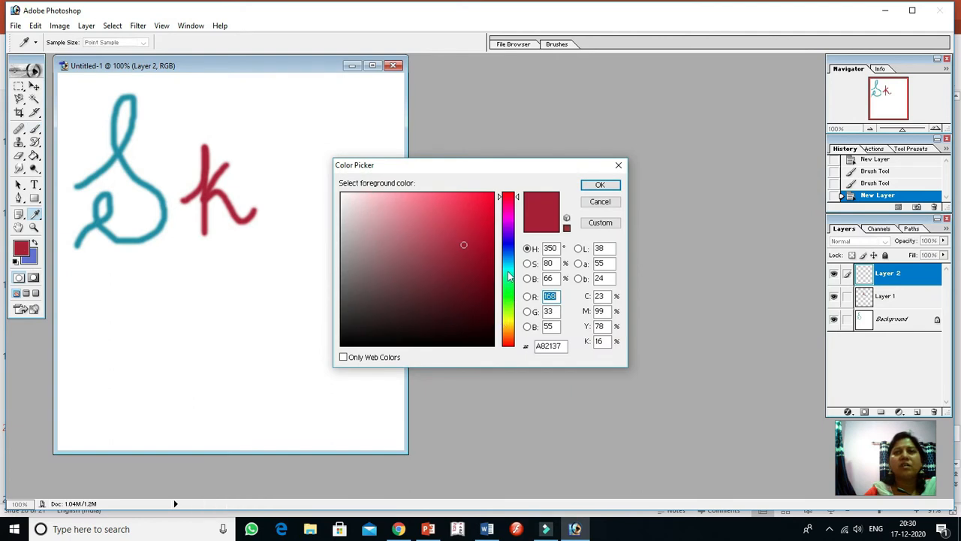
pyautogui.click(509, 244)
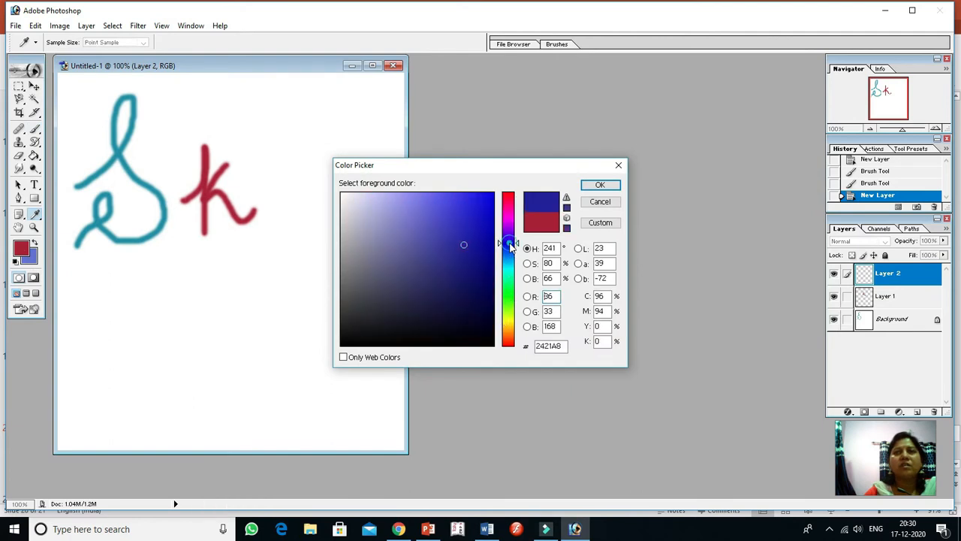
pyautogui.click(600, 187)
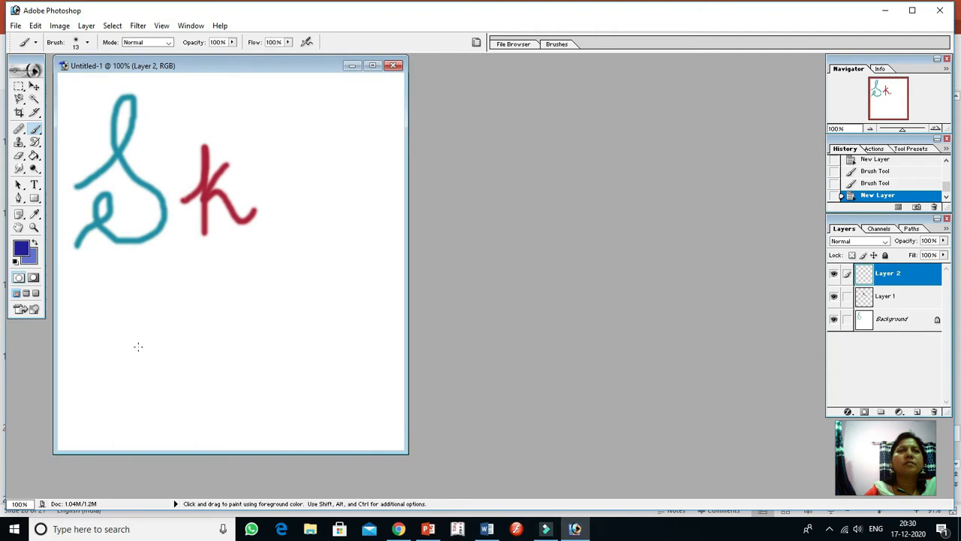
pyautogui.moveTo(138, 341)
pyautogui.mouseDown()
pyautogui.moveTo(111, 346)
pyautogui.moveTo(118, 369)
pyautogui.moveTo(135, 352)
pyautogui.moveTo(136, 286)
pyautogui.moveTo(134, 313)
pyautogui.moveTo(156, 370)
pyautogui.moveTo(186, 357)
pyautogui.moveTo(190, 324)
pyautogui.moveTo(178, 320)
pyautogui.moveTo(176, 360)
pyautogui.moveTo(193, 321)
pyautogui.moveTo(203, 358)
pyautogui.moveTo(220, 310)
pyautogui.moveTo(245, 348)
pyautogui.moveTo(276, 290)
pyautogui.mouseUp()
pyautogui.moveTo(214, 419)
pyautogui.mouseDown()
pyautogui.moveTo(263, 380)
pyautogui.moveTo(298, 370)
pyautogui.mouseUp()
pyautogui.click(310, 368)
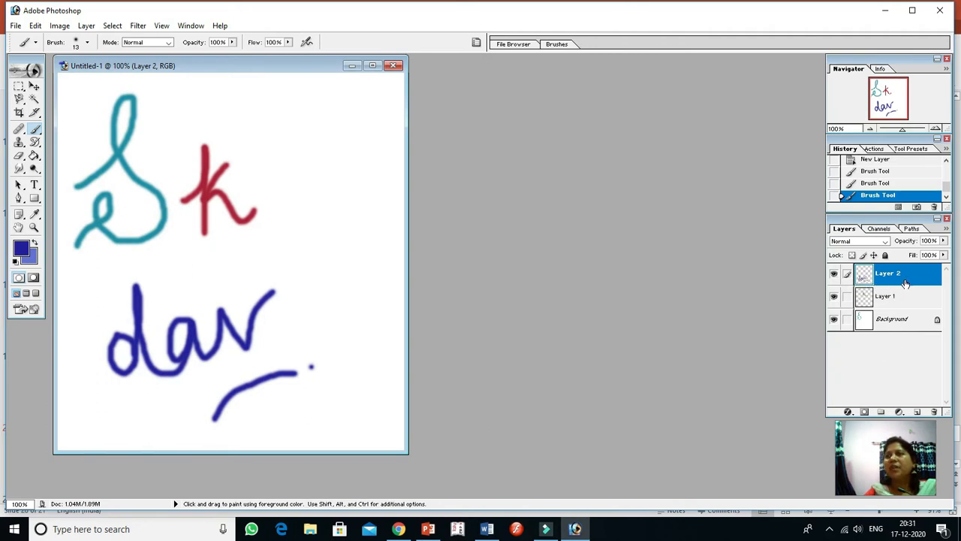
# Hide Layer 2 and Layer 1 one after the other, and show both of them again
pyautogui.click(833, 275)
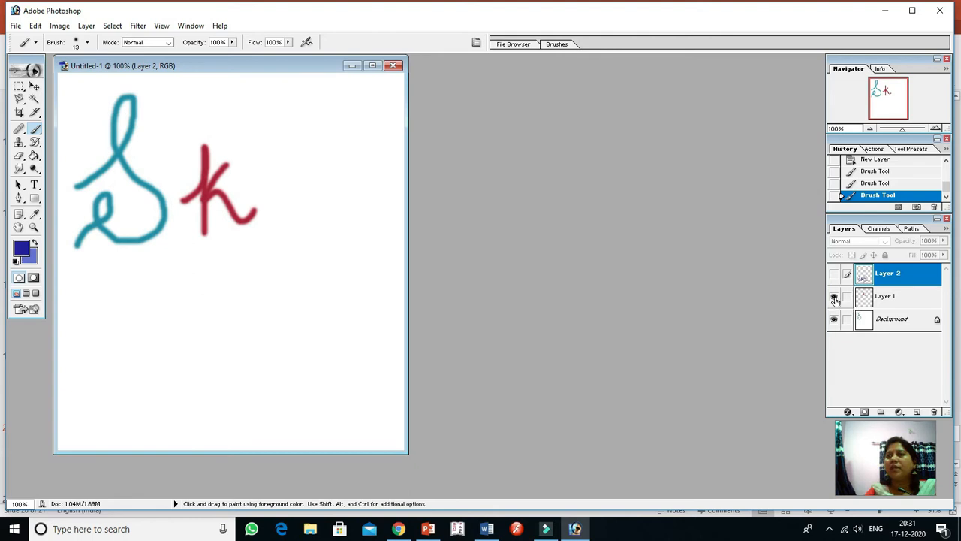
pyautogui.click(834, 297)
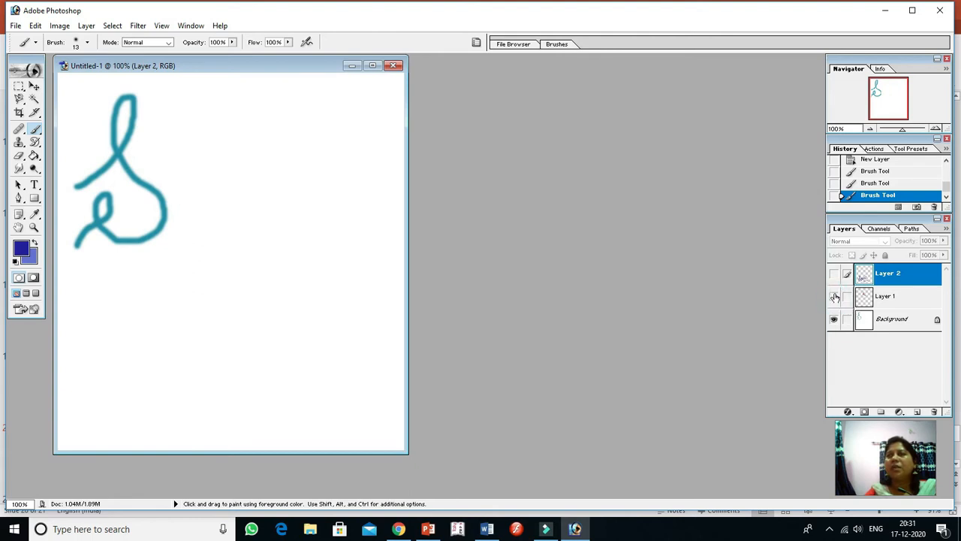
pyautogui.click(834, 296)
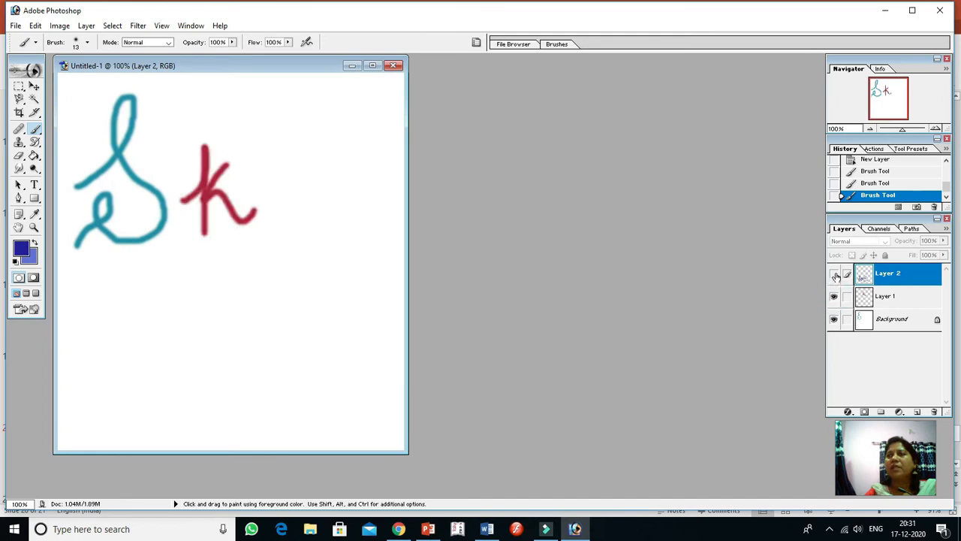
pyautogui.click(835, 276)
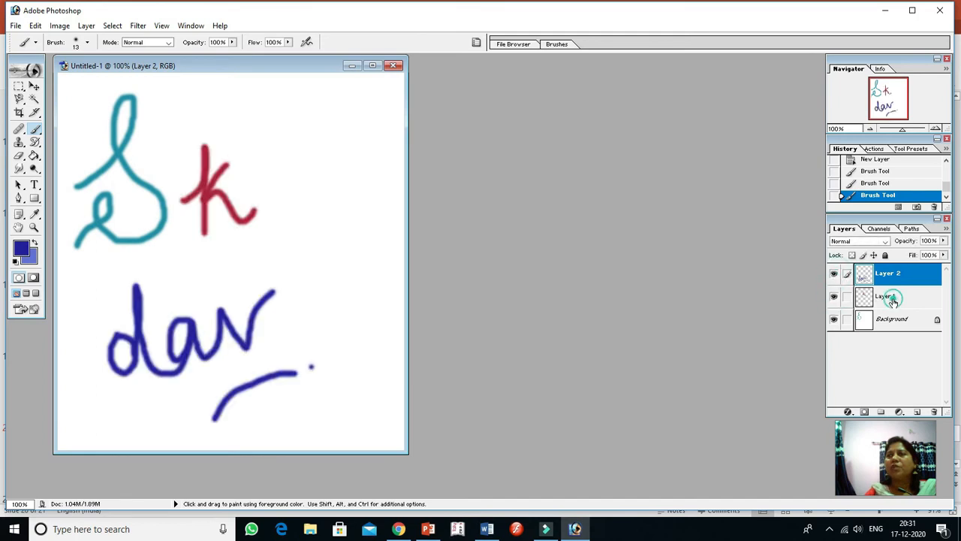
# Switch the active layer through Layer 1 and Background back to Layer 2, and hide and reshow Layer 1
pyautogui.click(889, 301)
pyautogui.click(894, 320)
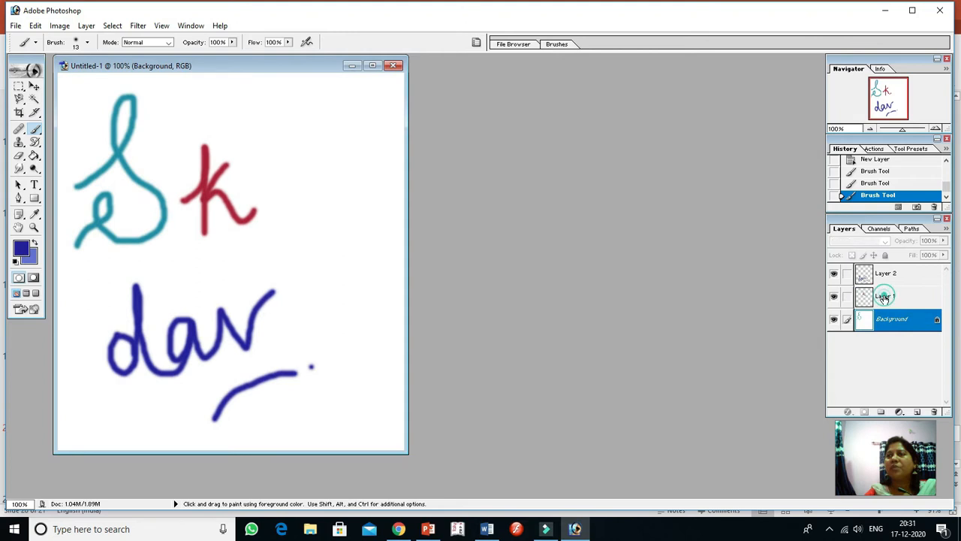
pyautogui.click(885, 296)
pyautogui.click(864, 274)
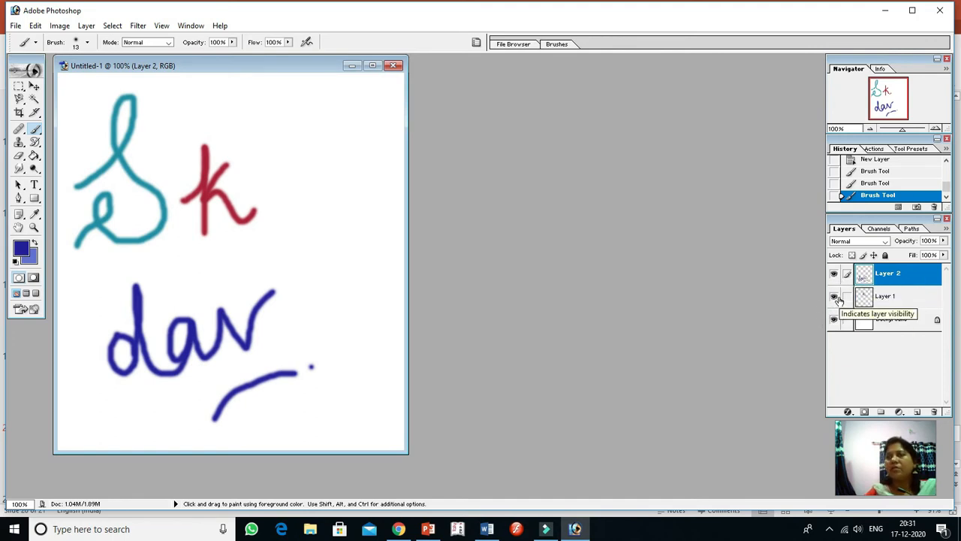
pyautogui.click(834, 297)
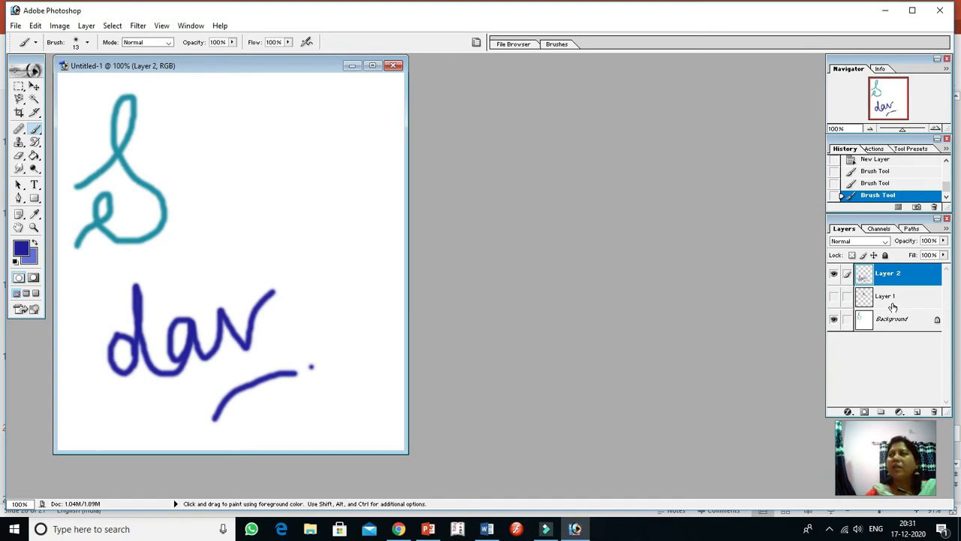
pyautogui.click(833, 297)
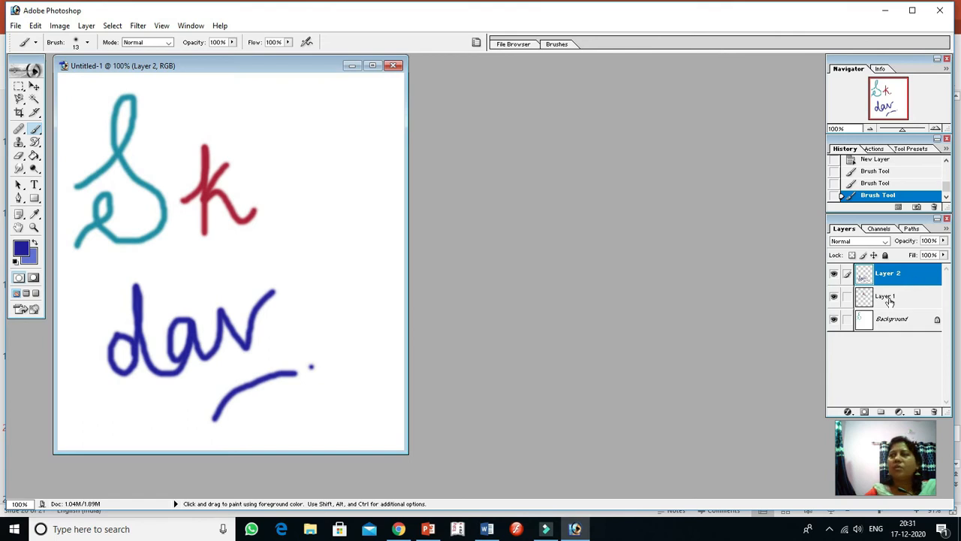
# Try to convert the Background layer into a regular layer
pyautogui.click(893, 323)
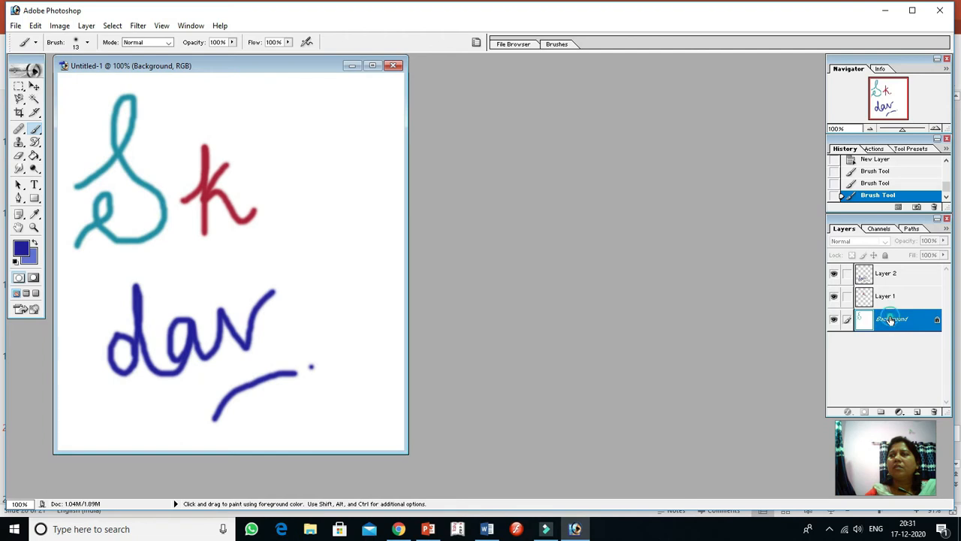
pyautogui.doubleClick(890, 321)
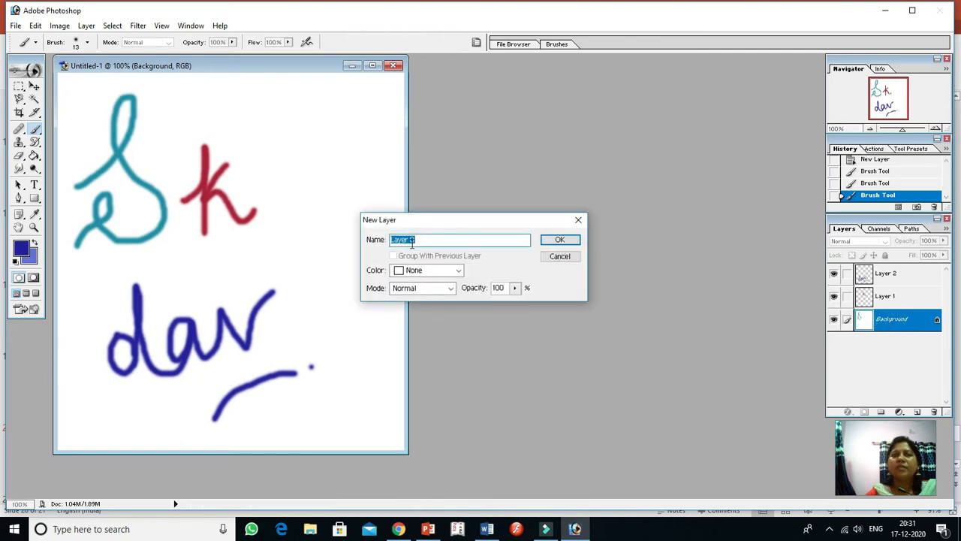
pyautogui.click(560, 256)
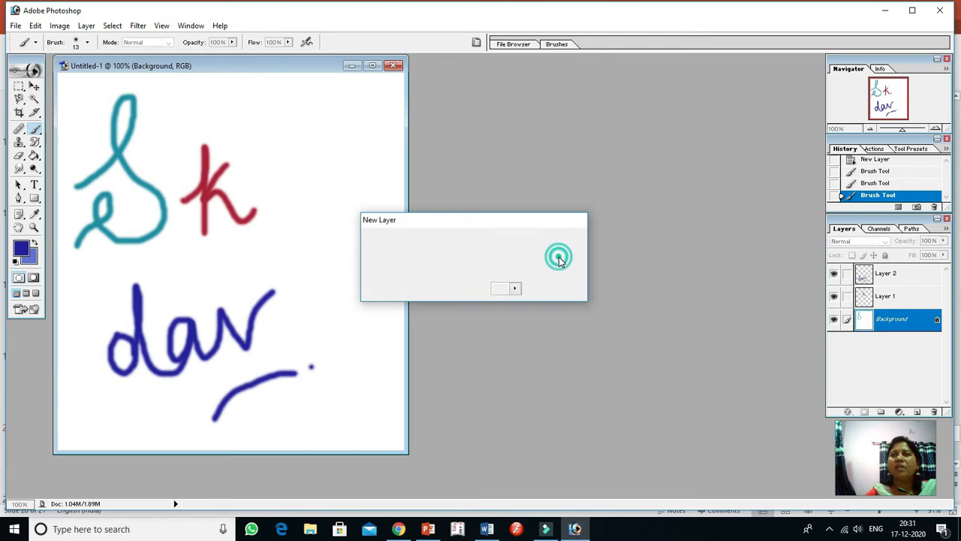
# Give Layer 1 a Drop Shadow effect with its light angle set to 51°
pyautogui.click(888, 297)
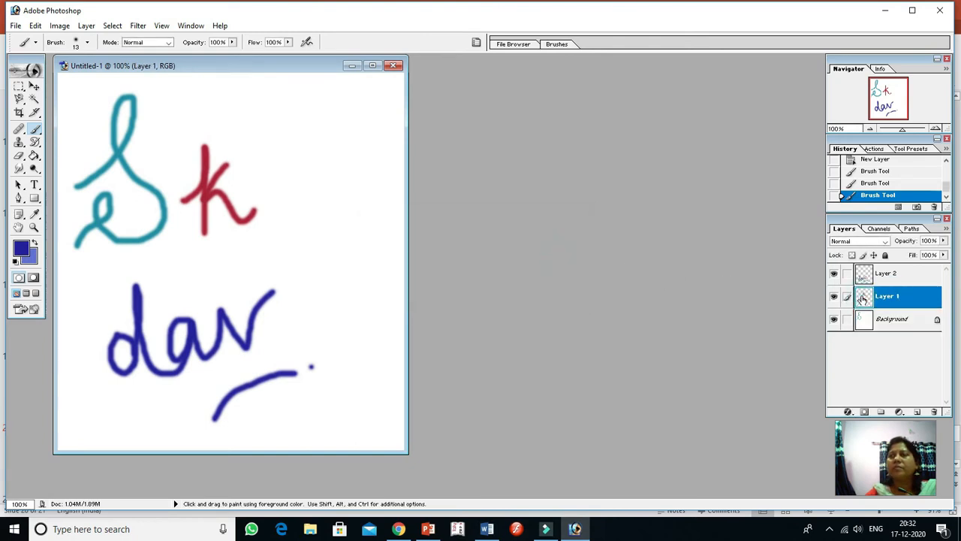
pyautogui.doubleClick(864, 298)
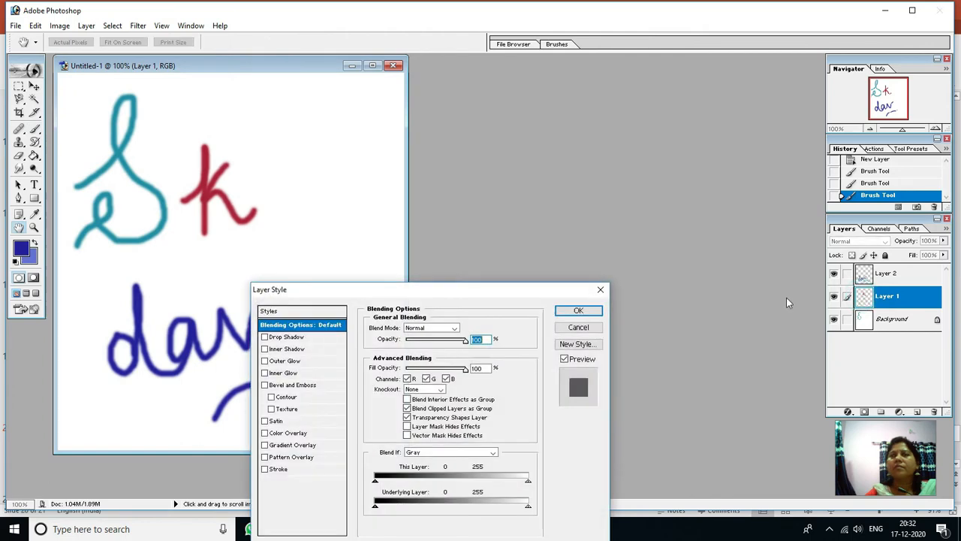
pyautogui.moveTo(433, 298); pyautogui.dragTo(467, 164)
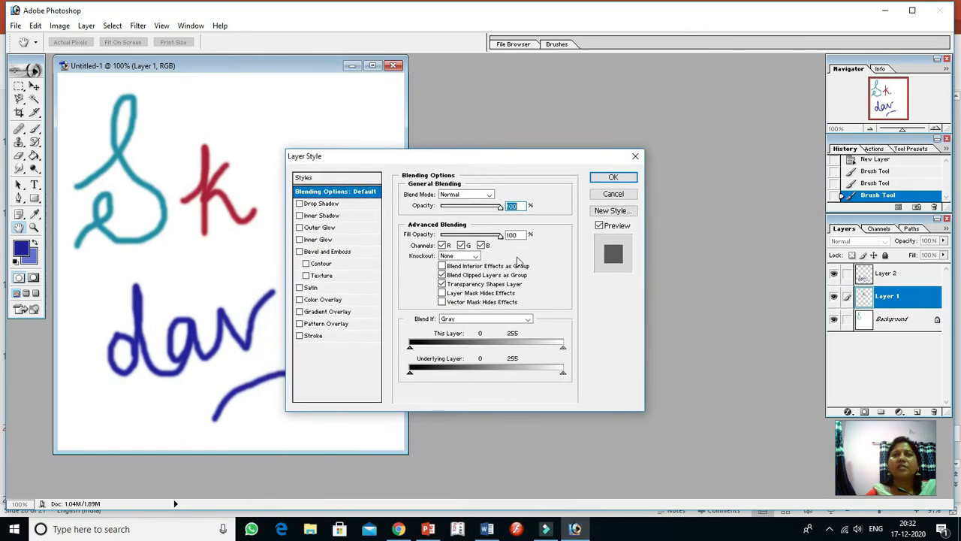
pyautogui.click(314, 204)
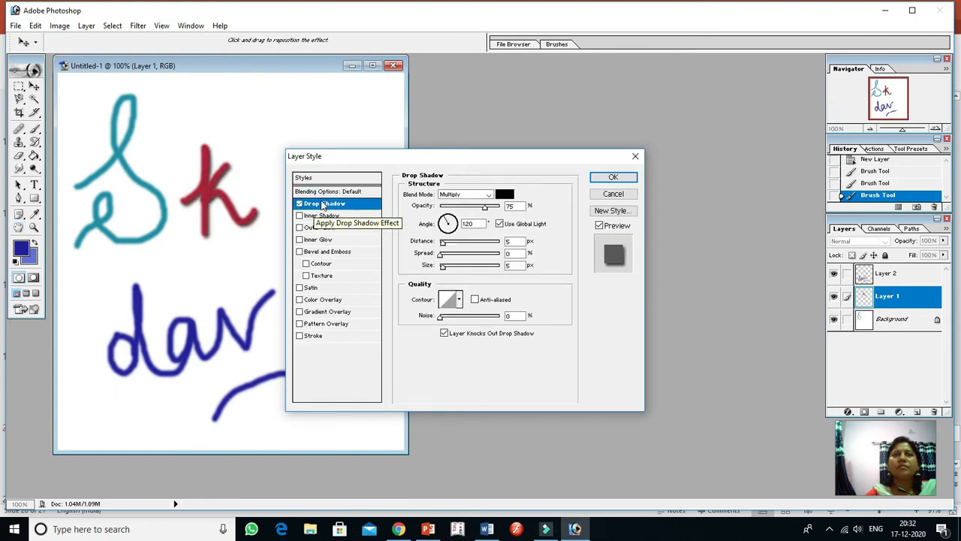
pyautogui.click(299, 204)
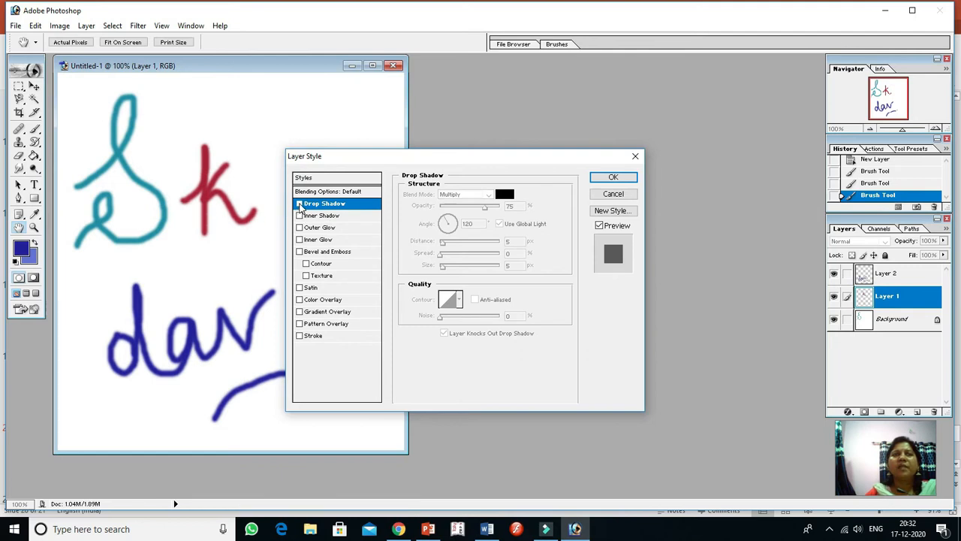
pyautogui.click(298, 203)
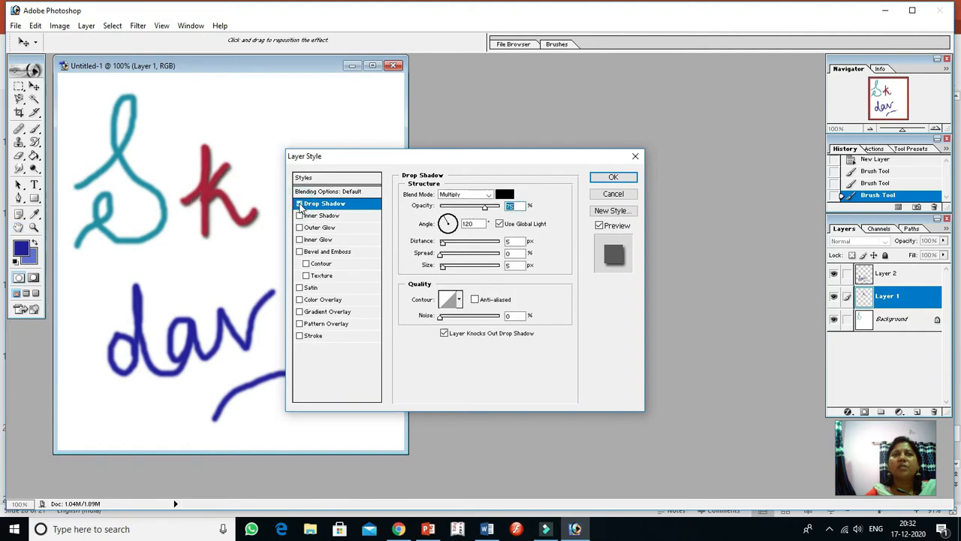
pyautogui.click(445, 220)
pyautogui.moveTo(445, 220); pyautogui.dragTo(455, 223)
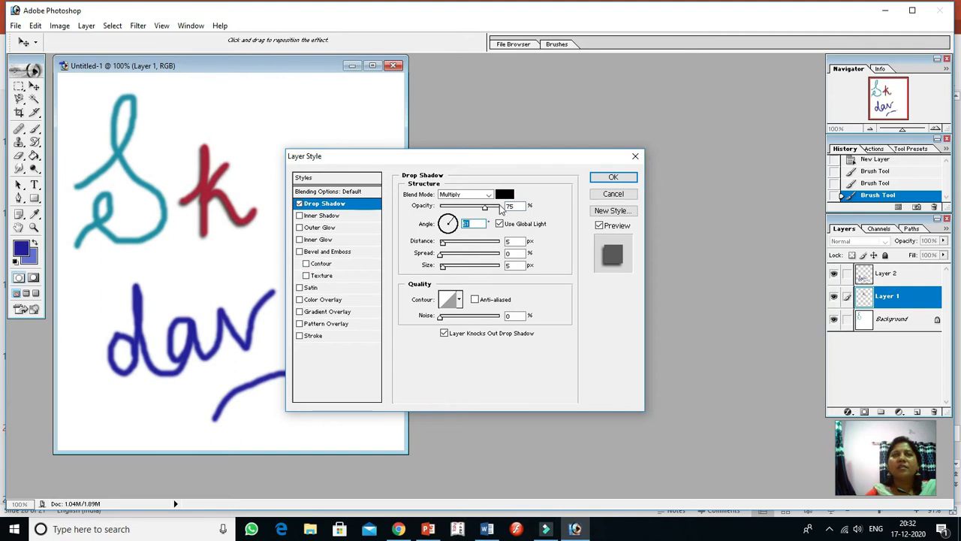
# Add Inner Shadow and Outer Glow effects to Layer 1 and apply the layer style
pyautogui.click(311, 217)
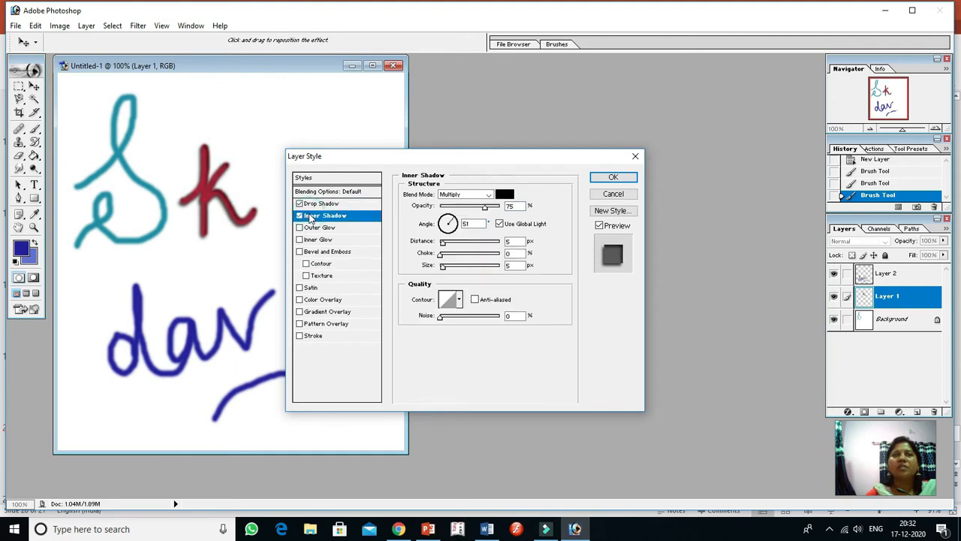
pyautogui.click(318, 228)
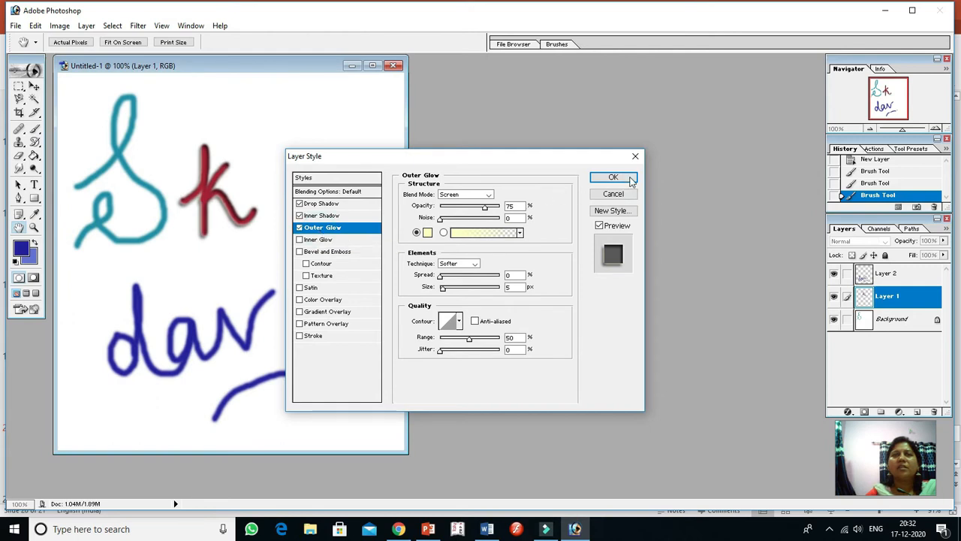
pyautogui.click(628, 179)
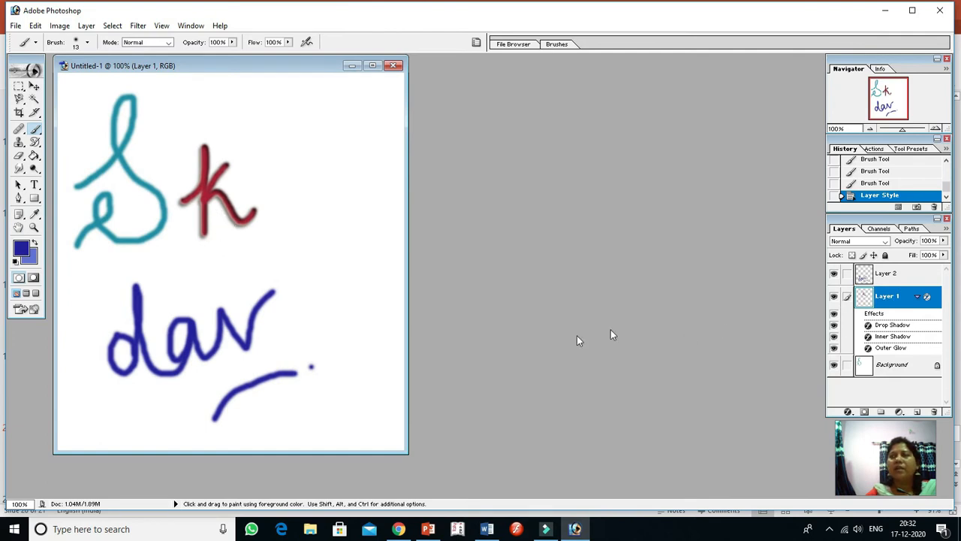
# Open the layer style settings of Layer 2 and try Outer Glow and Inner Glow, switching each one off again
pyautogui.click(865, 275)
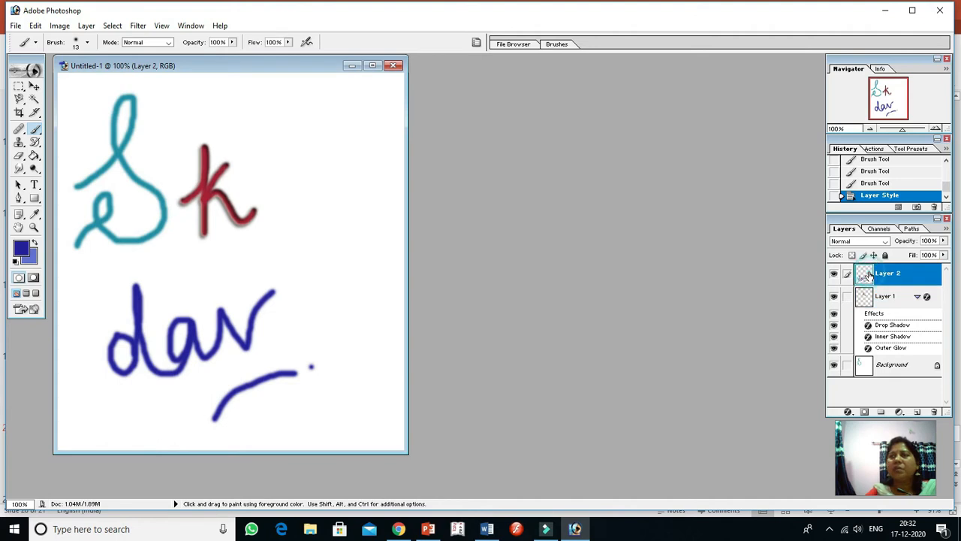
pyautogui.doubleClick(866, 275)
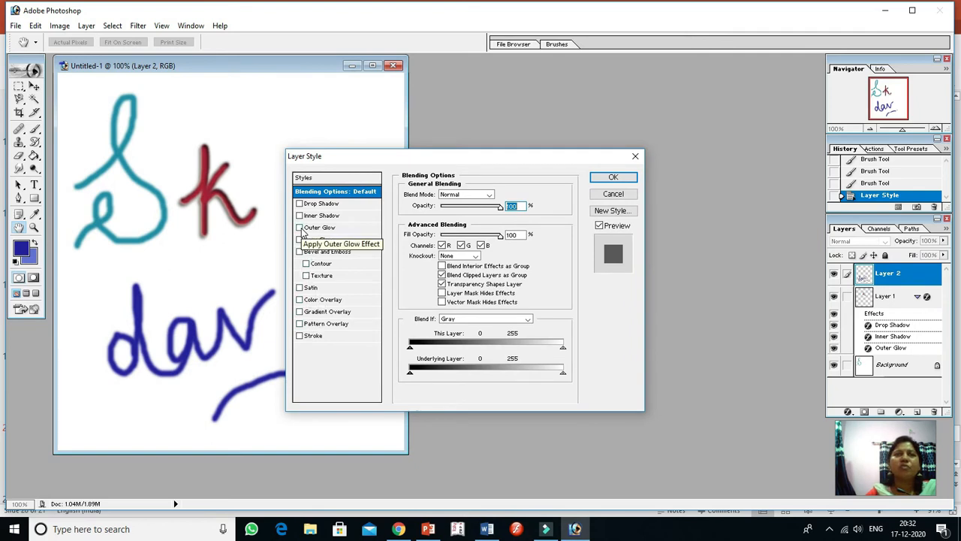
pyautogui.click(301, 229)
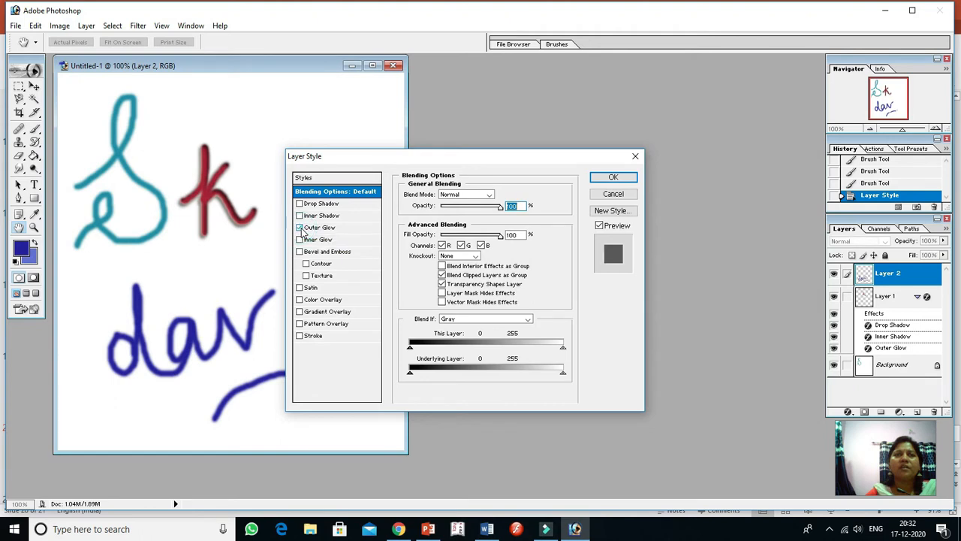
pyautogui.click(301, 229)
pyautogui.click(300, 240)
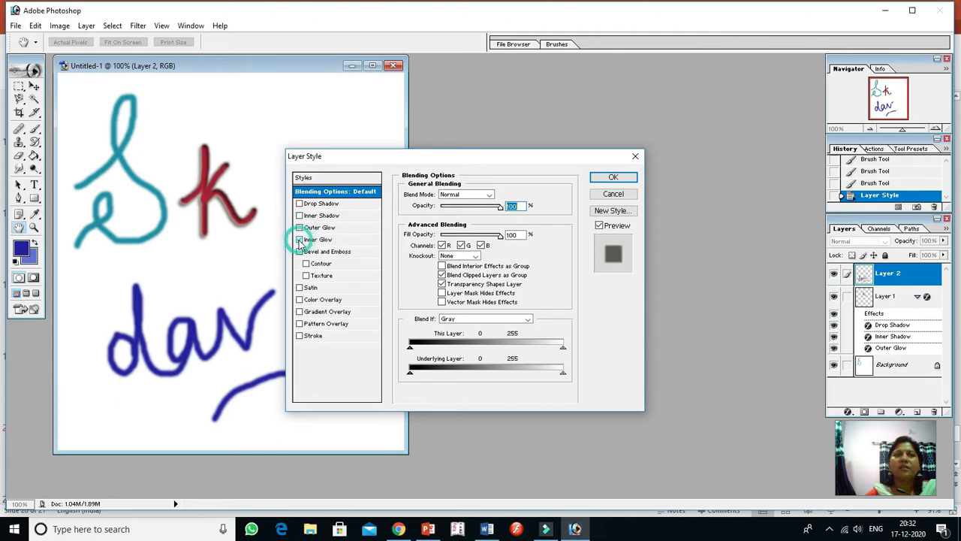
pyautogui.click(300, 241)
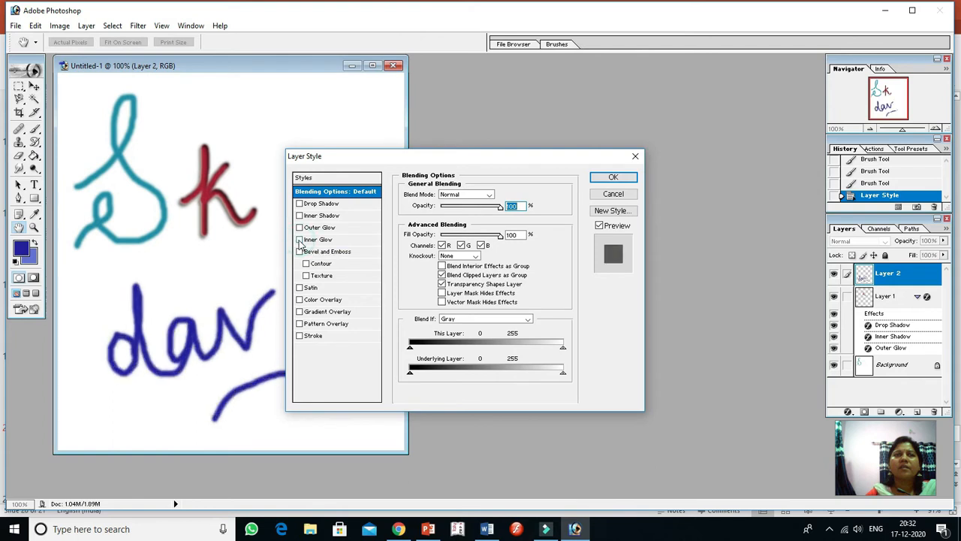
# Add Bevel and Emboss with Contour and Texture plus Satin to Layer 2, and switch Gradient Overlay on and off
pyautogui.click(299, 253)
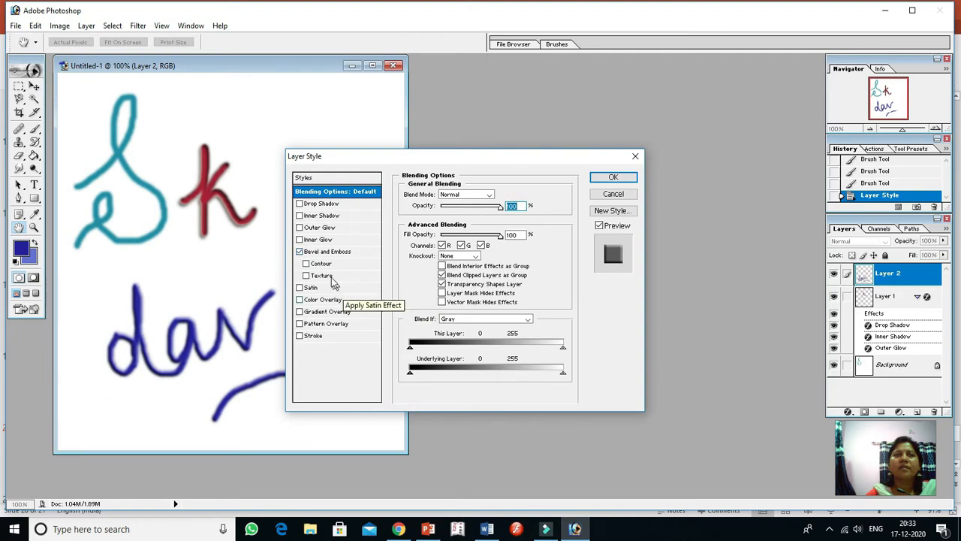
pyautogui.click(307, 265)
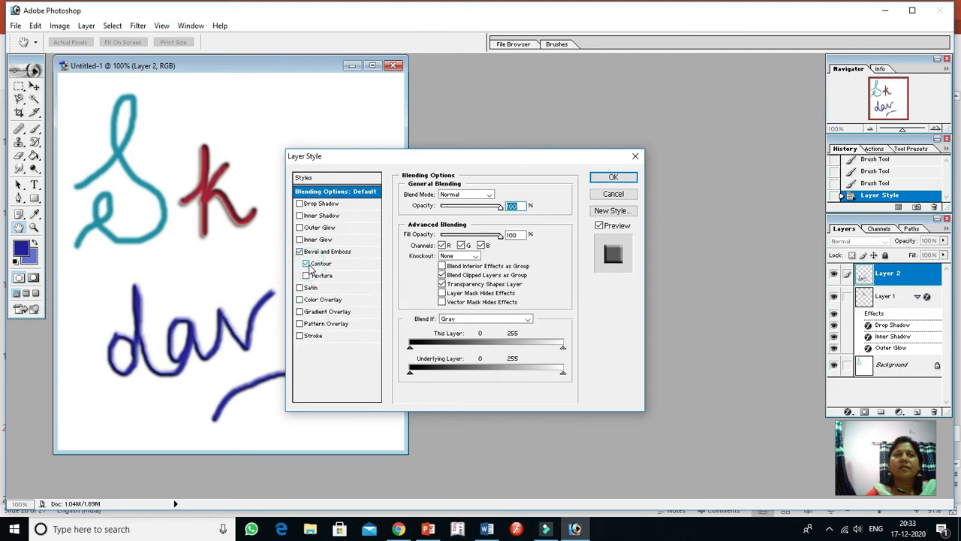
pyautogui.click(308, 277)
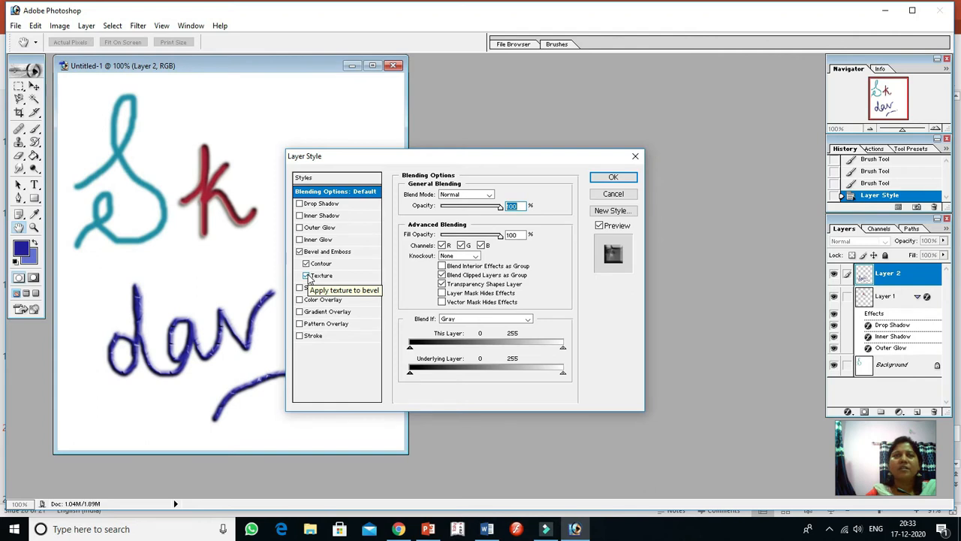
pyautogui.click(302, 291)
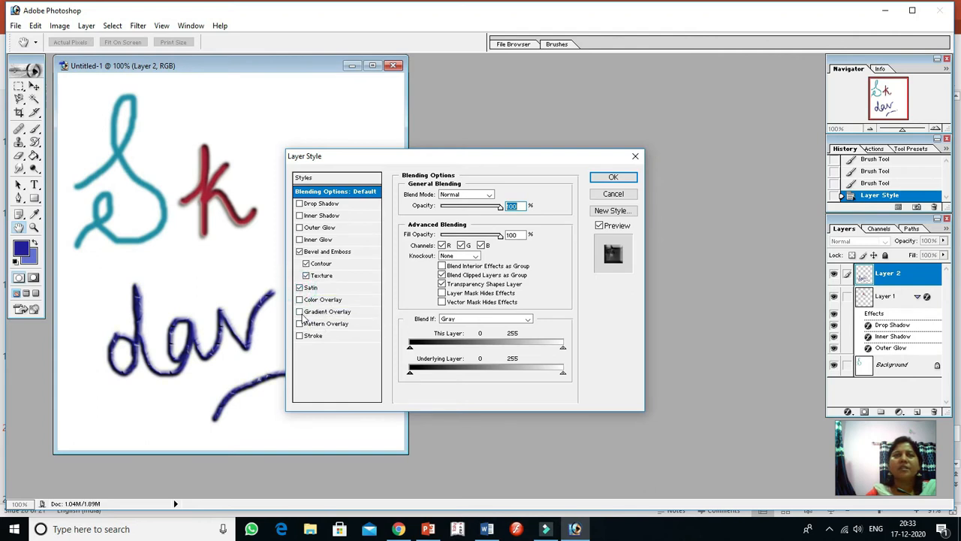
pyautogui.click(300, 313)
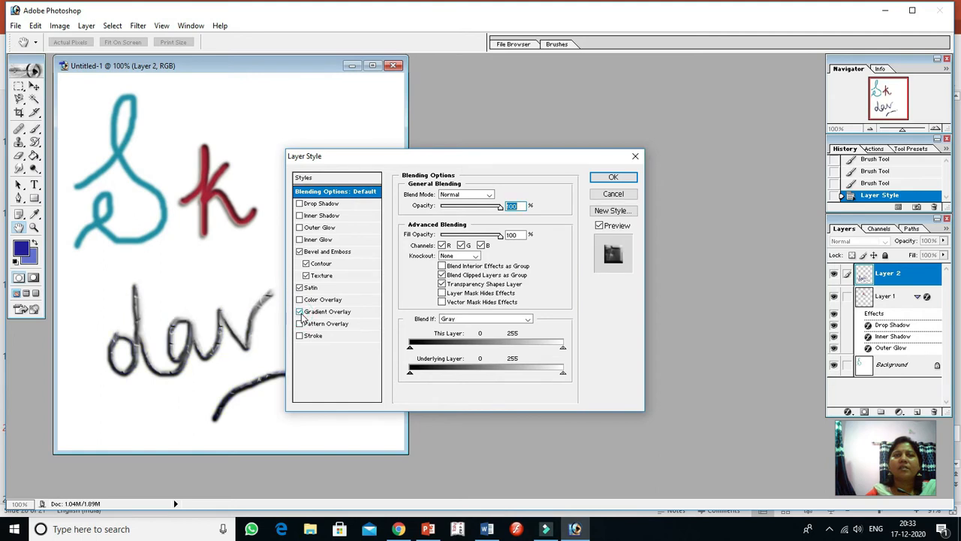
pyautogui.click(300, 313)
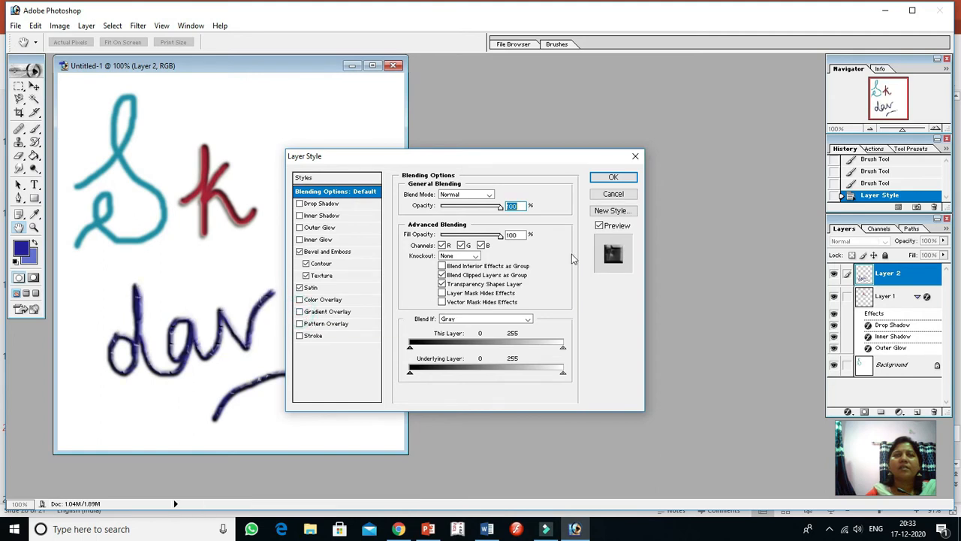
# Set the opacity of Layer 2 to 77% in Normal blend mode and remove Texture and Contour from its bevel
pyautogui.moveTo(499, 206)
pyautogui.mouseDown()
pyautogui.moveTo(477, 212)
pyautogui.moveTo(487, 207)
pyautogui.mouseUp()
pyautogui.click(489, 195)
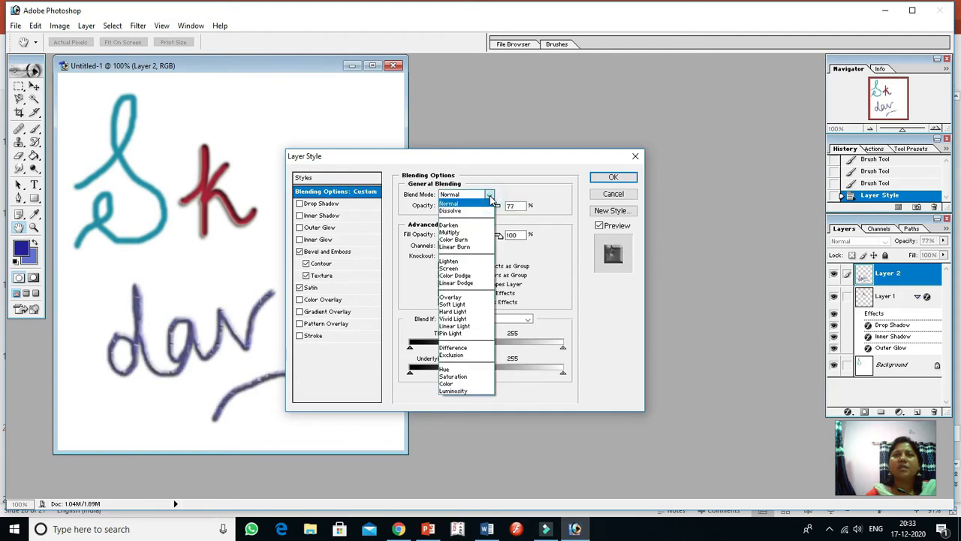
pyautogui.click(490, 196)
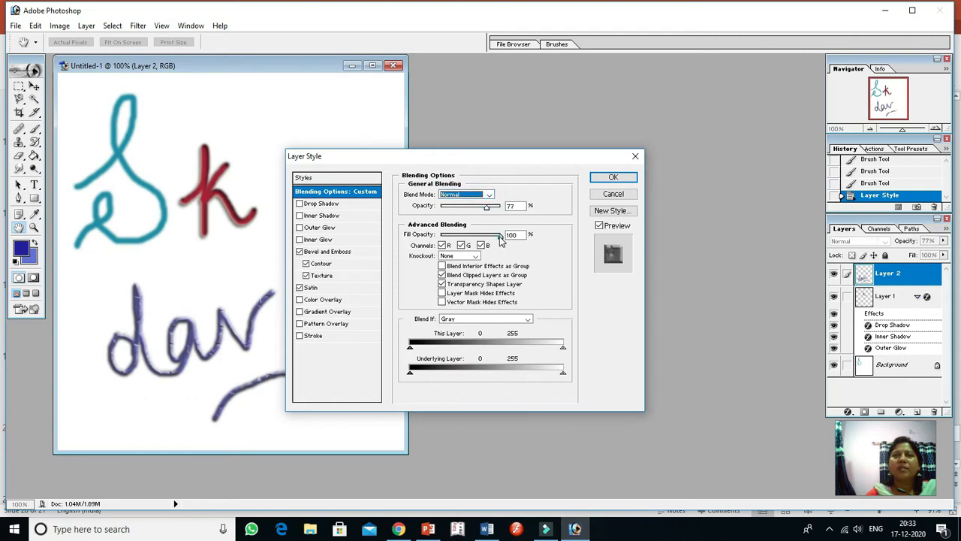
pyautogui.moveTo(500, 237)
pyautogui.mouseDown()
pyautogui.moveTo(486, 238)
pyautogui.moveTo(502, 237)
pyautogui.mouseUp()
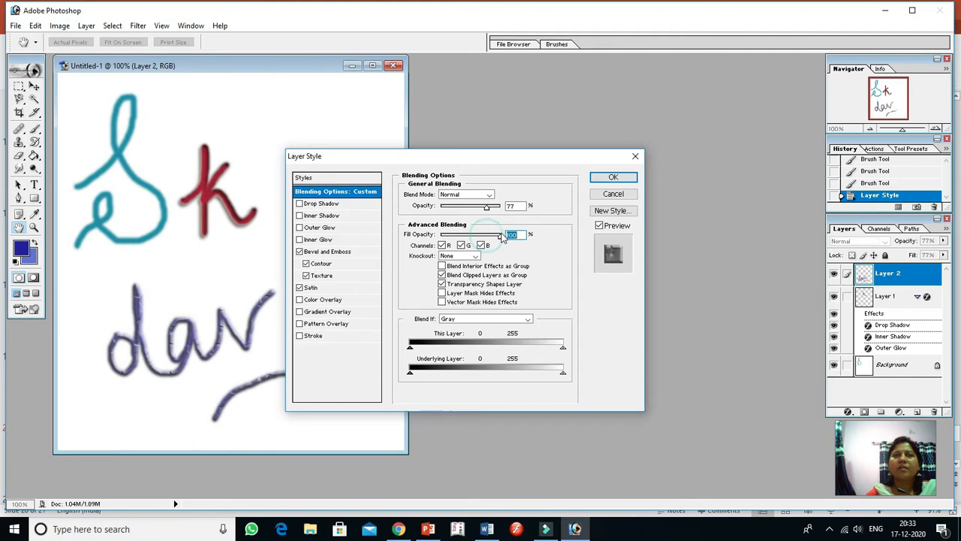
pyautogui.click(305, 276)
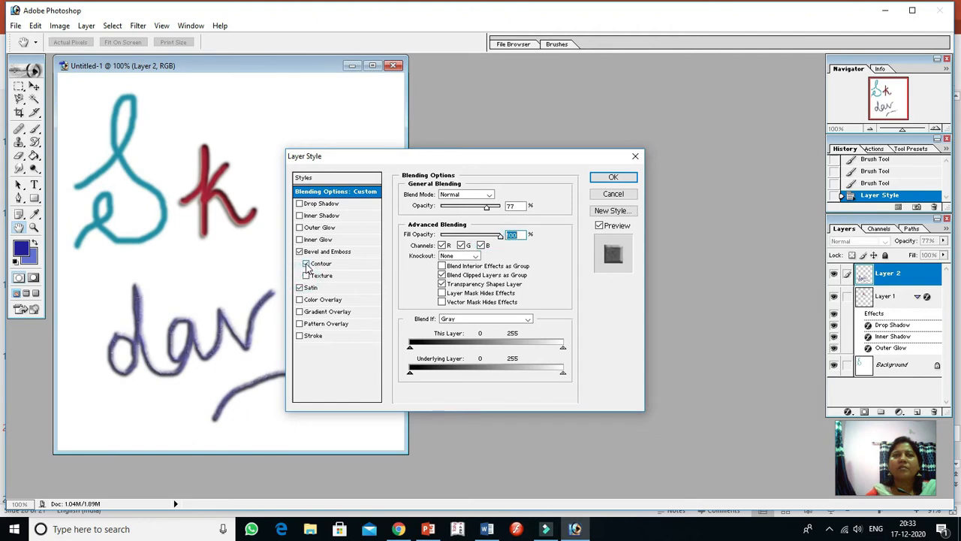
pyautogui.click(307, 264)
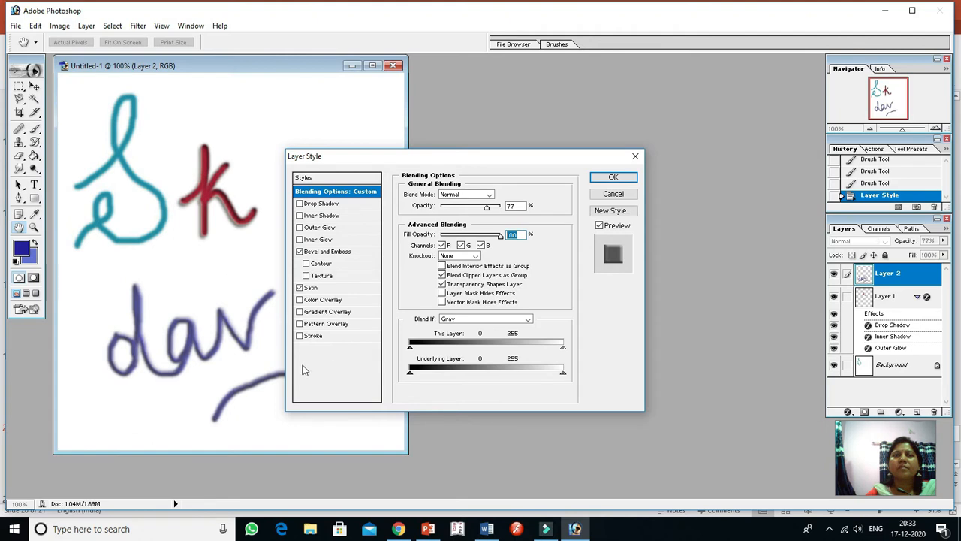
# Add a Pattern Overlay to Layer 2, try the multicoloured speckled pattern, choose the rainbow-striped one and apply the layer style
pyautogui.click(315, 326)
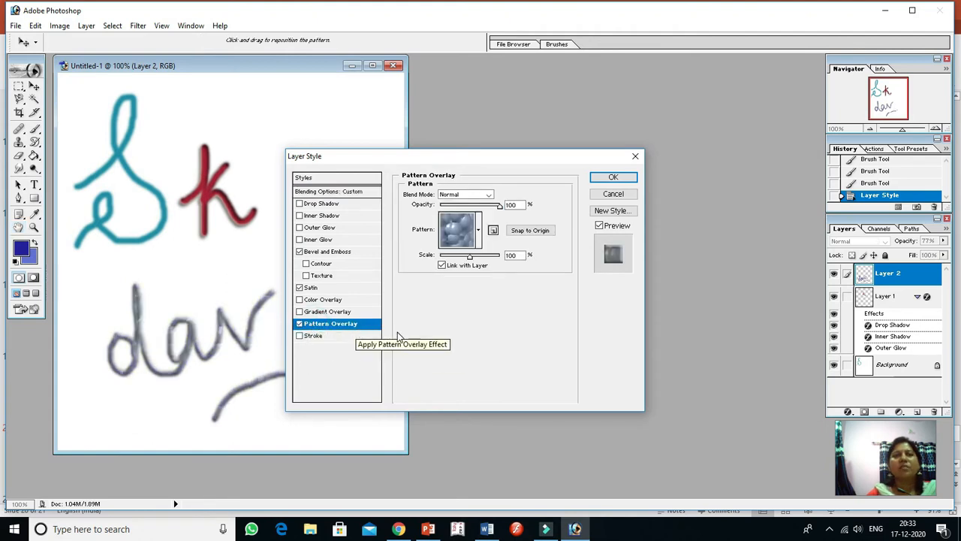
pyautogui.click(478, 231)
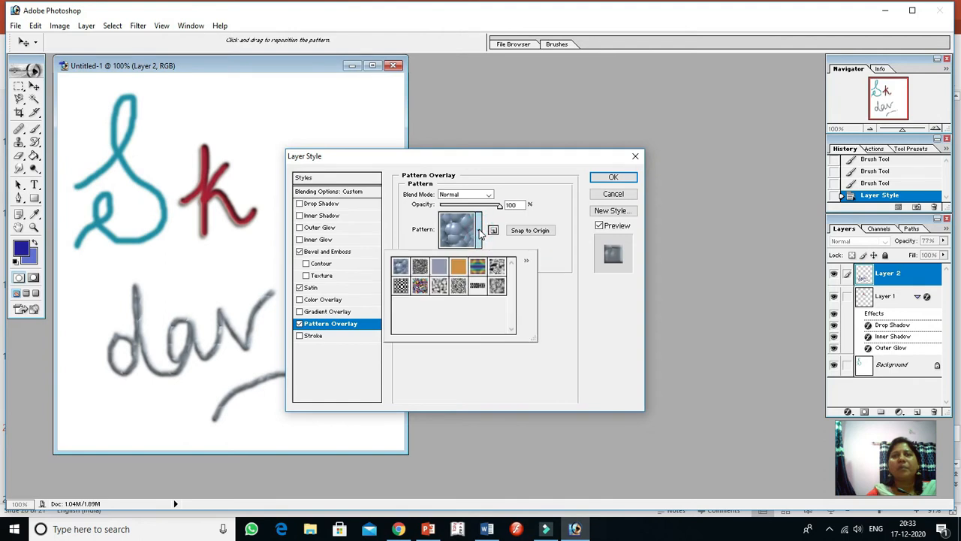
pyautogui.click(420, 286)
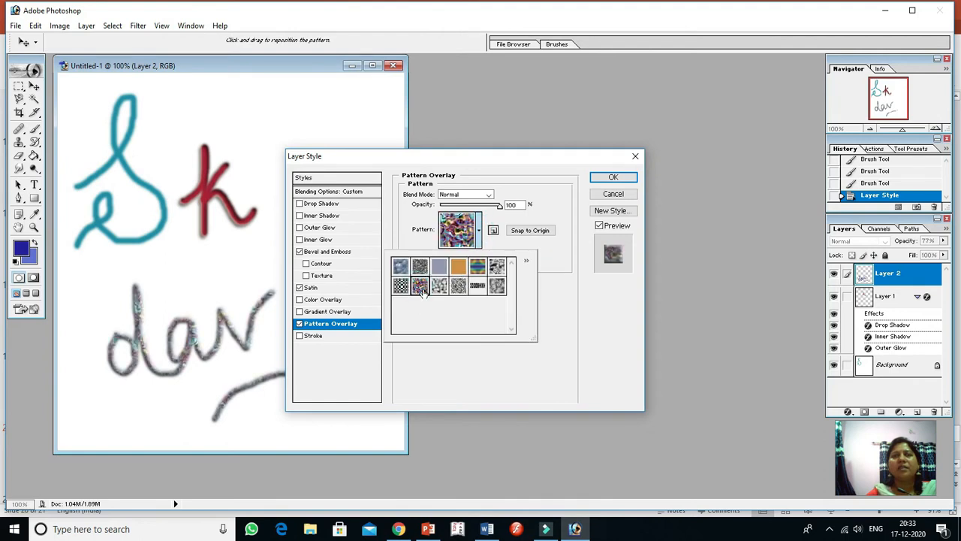
pyautogui.click(479, 270)
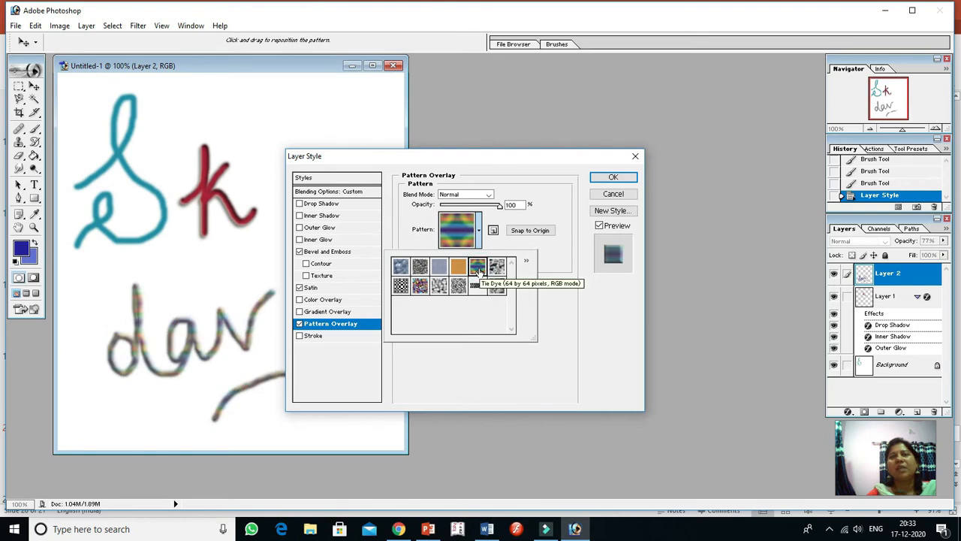
pyautogui.click(612, 177)
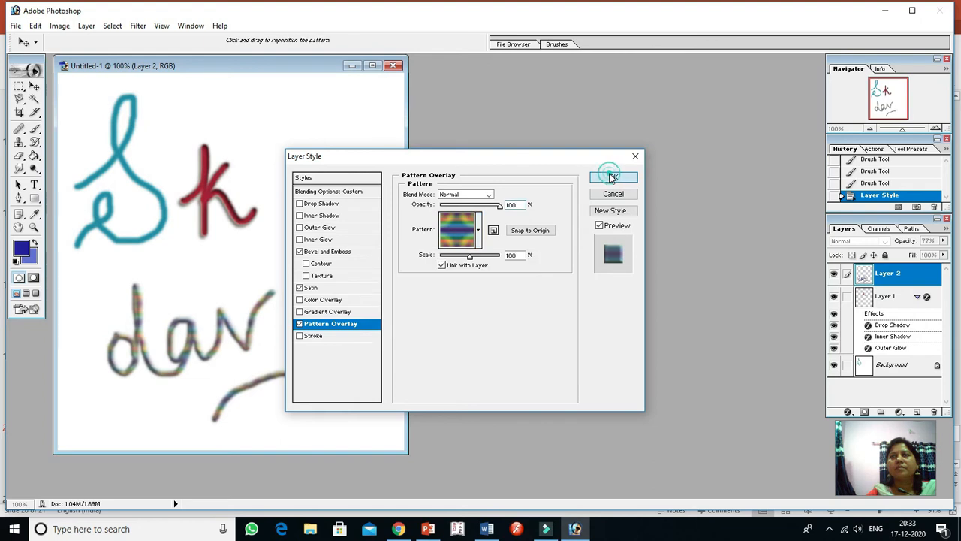
pyautogui.click(612, 178)
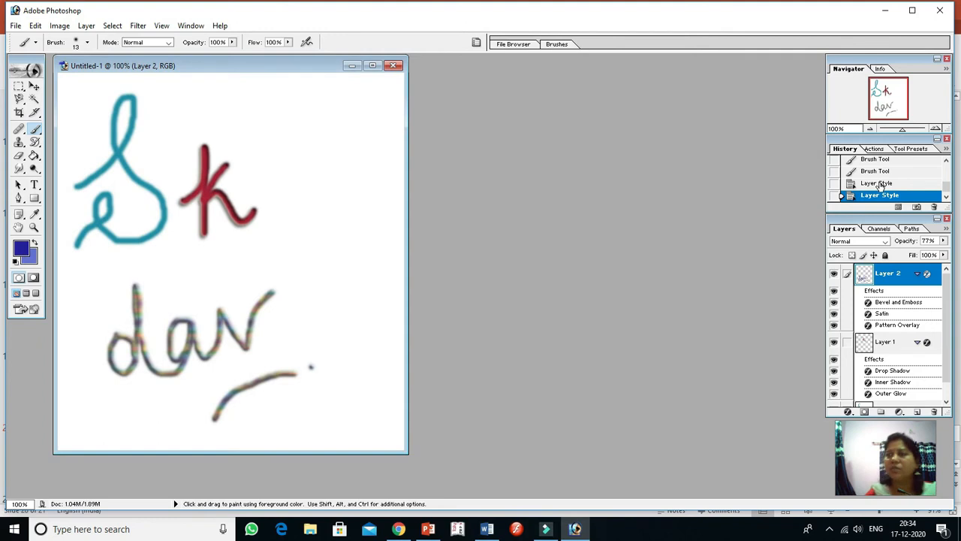
# Look through the document's recorded history states back to its creation
pyautogui.click(947, 162)
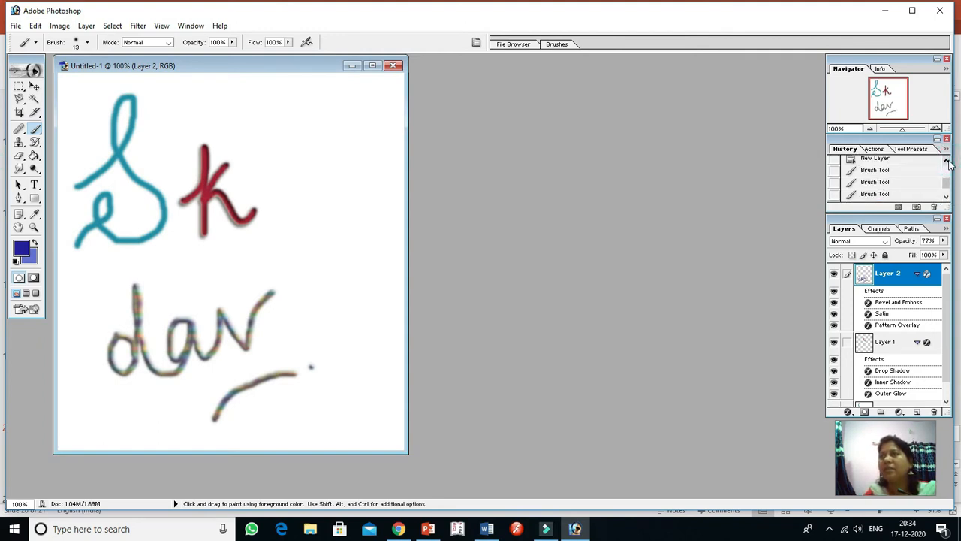
pyautogui.click(947, 162)
pyautogui.click(947, 162)
pyautogui.click(947, 162)
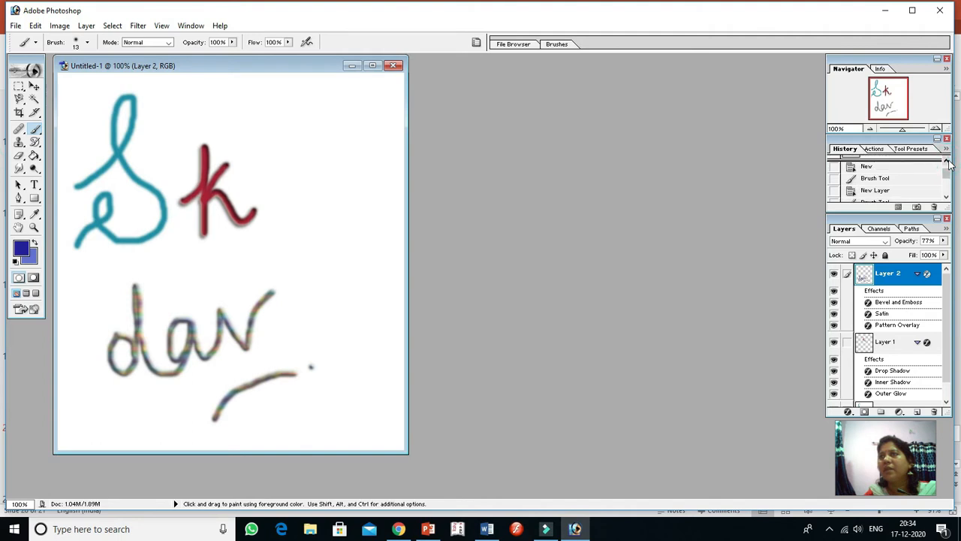
pyautogui.click(946, 162)
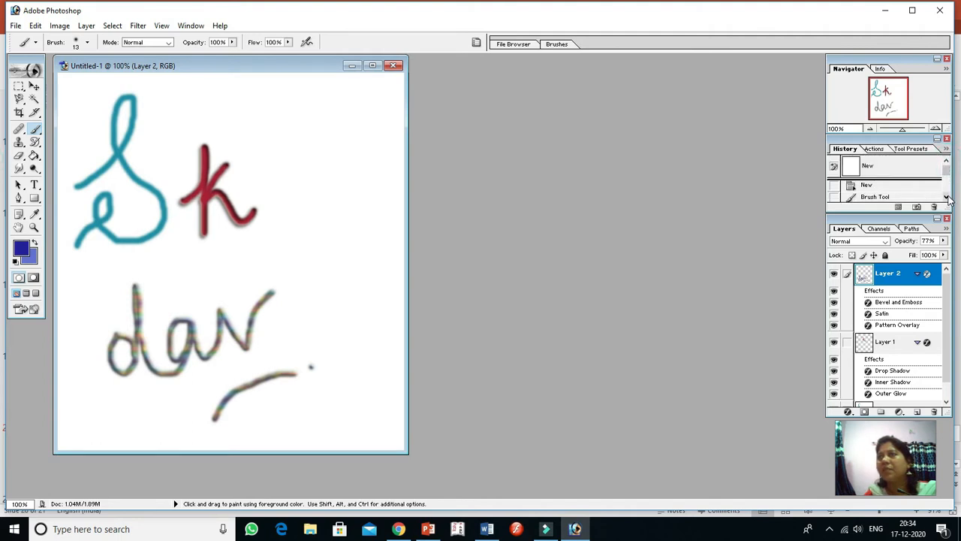
pyautogui.click(947, 196)
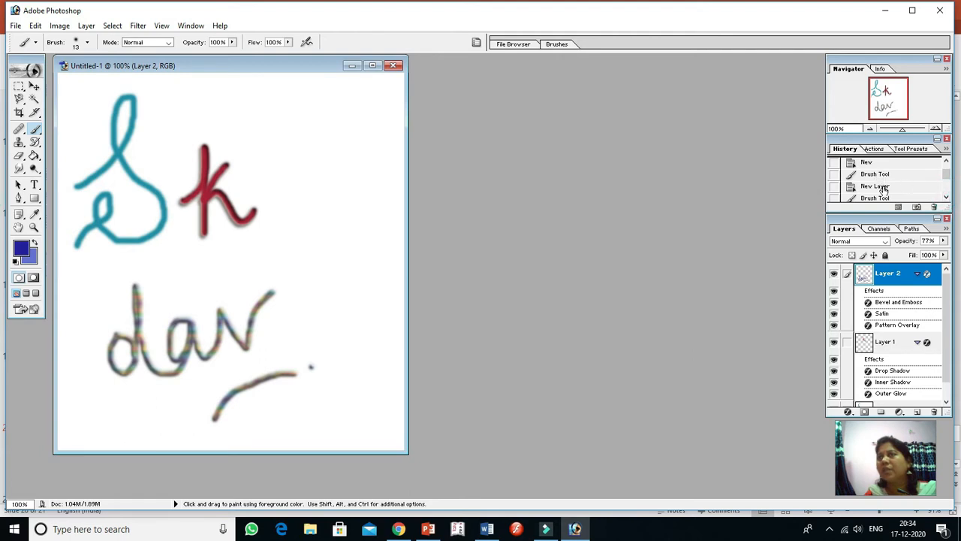
# Browse forward through the Brush Tool and New Layer entries recorded after the document's creation
pyautogui.click(947, 197)
pyautogui.click(947, 198)
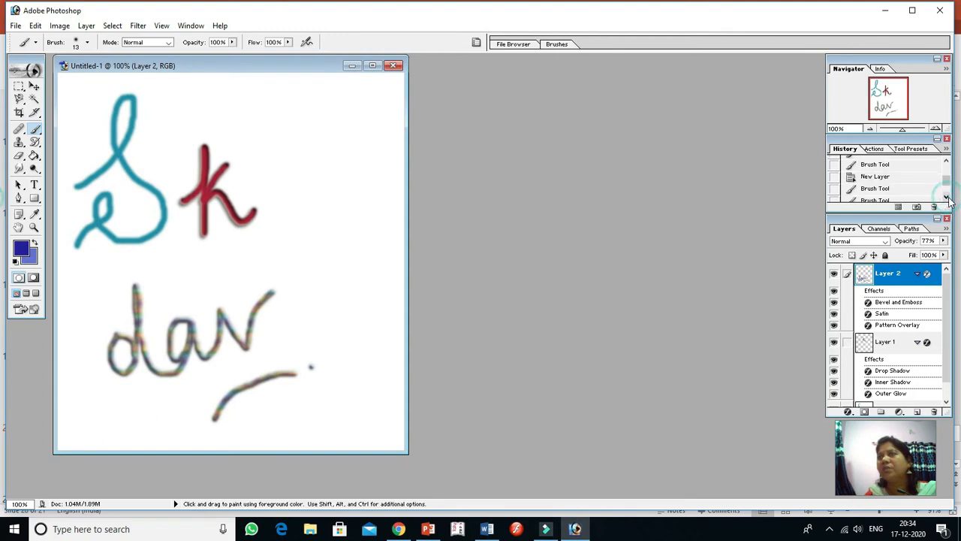
pyautogui.click(947, 197)
pyautogui.click(947, 197)
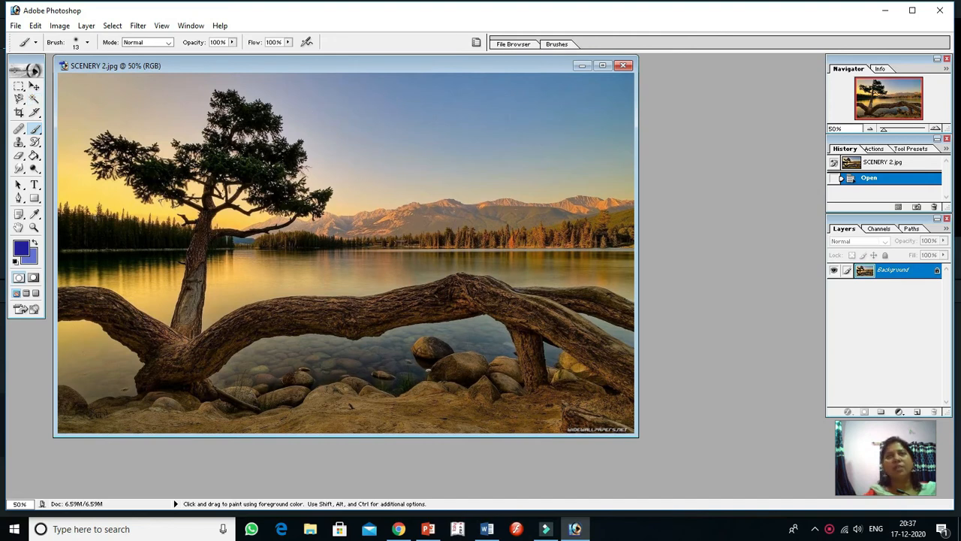
# Select the upper sky of SCENERY 2.jpg with four Magic Wand samples at tolerance 32 and clear it to the background colour
pyautogui.click(32, 102)
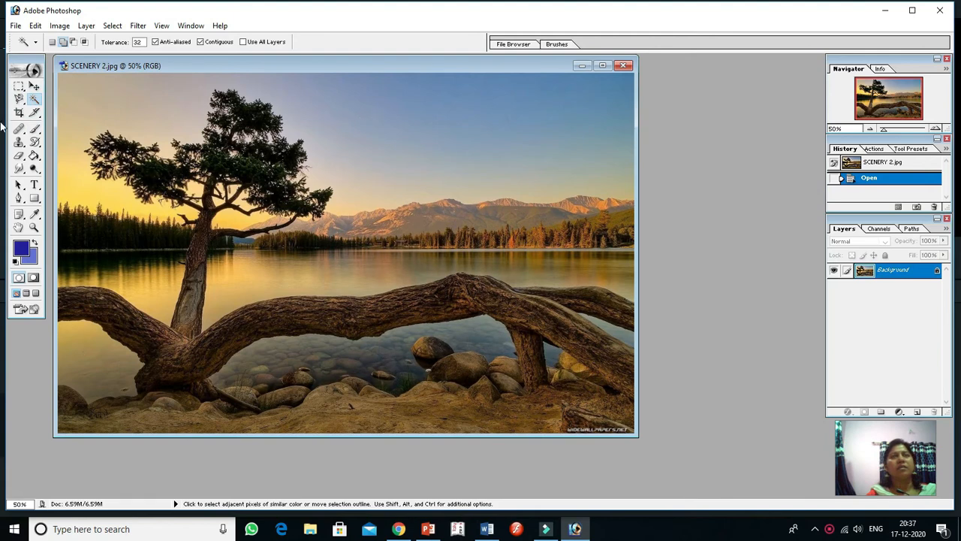
pyautogui.click(377, 115)
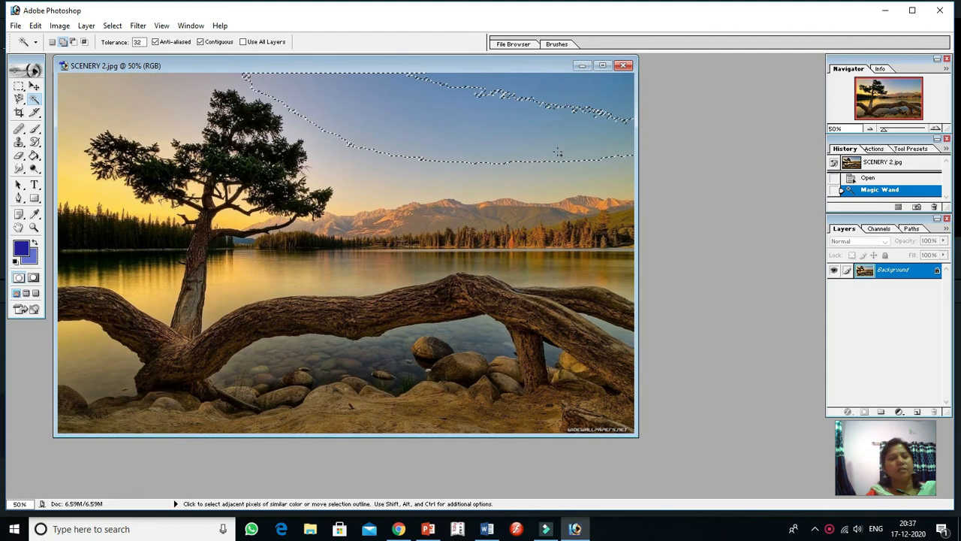
pyautogui.keyDown('shift'); pyautogui.click(570, 86); pyautogui.keyUp('shift')
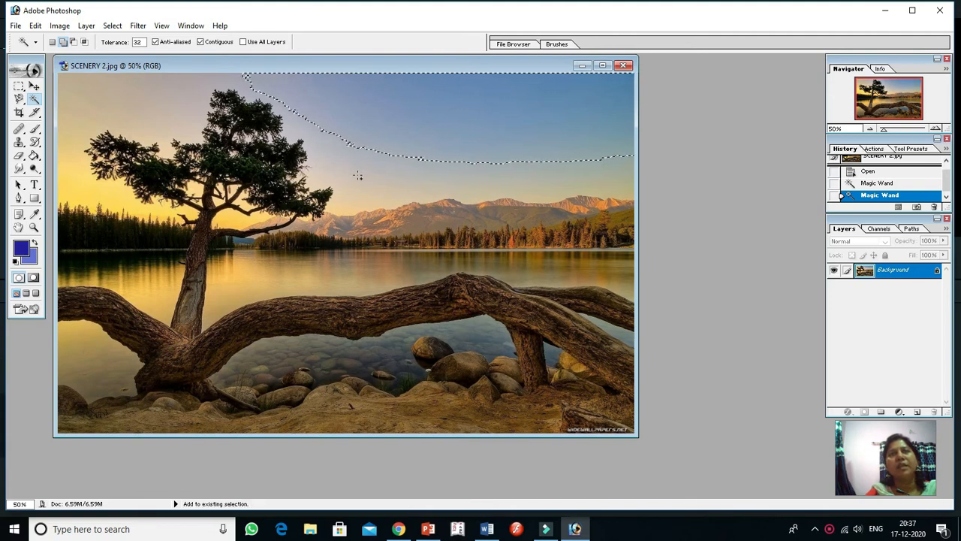
pyautogui.keyDown('shift'); pyautogui.click(356, 163); pyautogui.keyUp('shift')
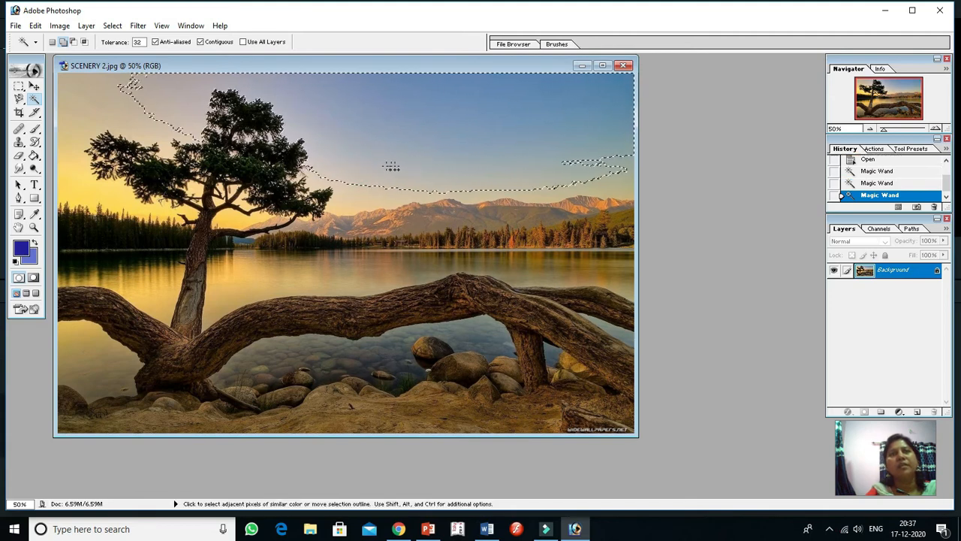
pyautogui.keyDown('shift'); pyautogui.click(85, 113); pyautogui.keyUp('shift')
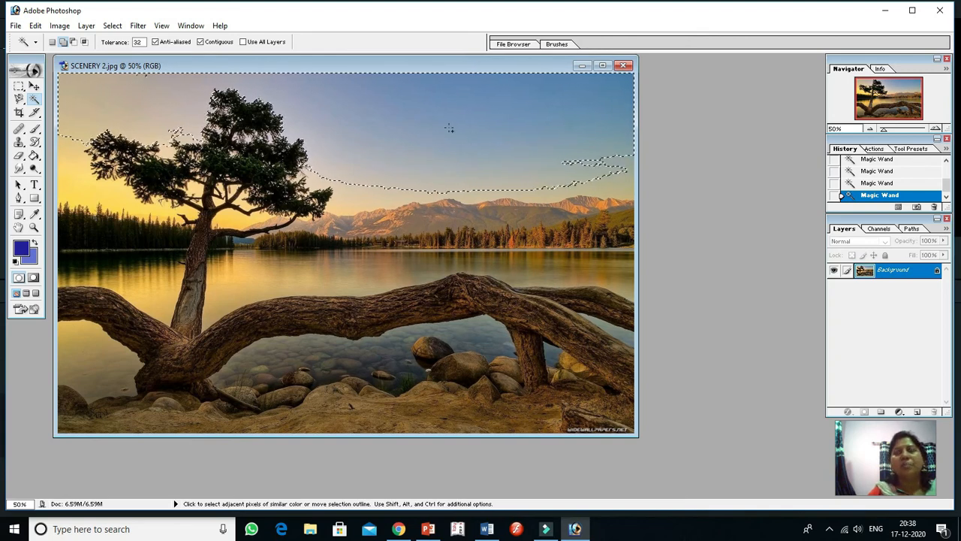
pyautogui.press('Delete')
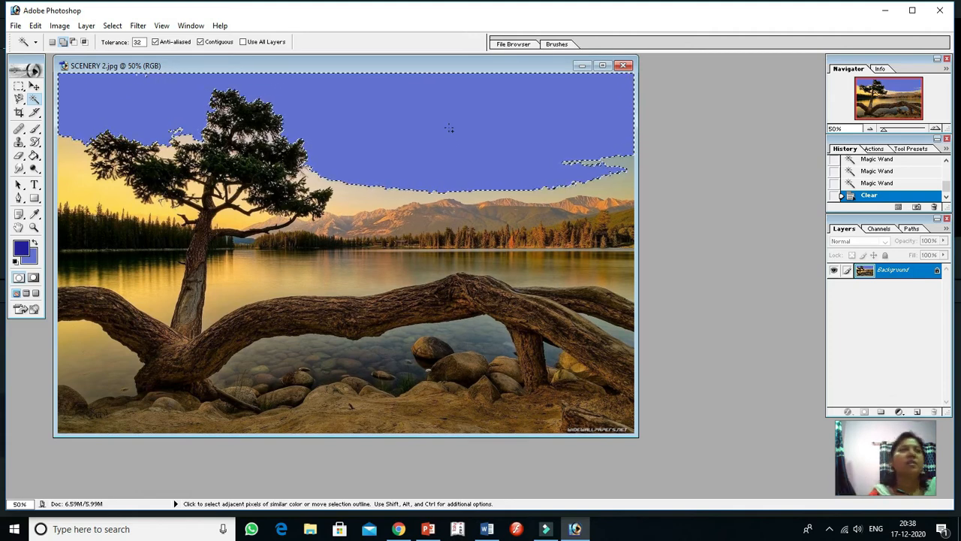
# Set the foreground colour to light pink EC90BB and ready the Paint Bucket Tool in Normal mode
pyautogui.click(21, 248)
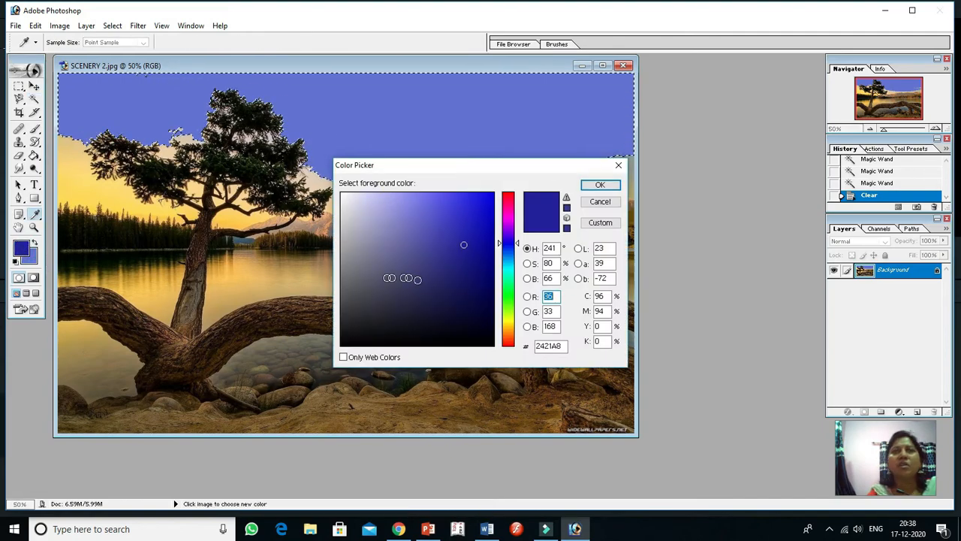
pyautogui.click(509, 204)
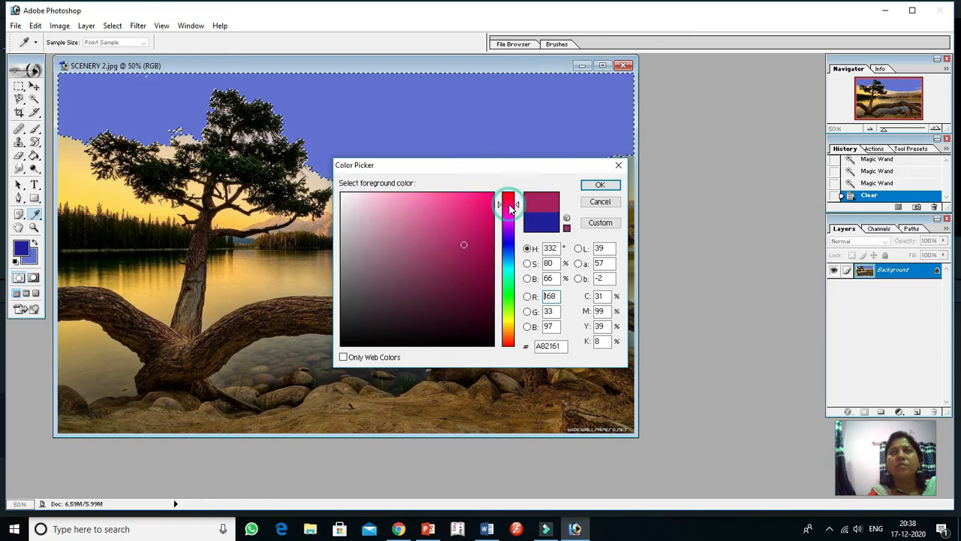
pyautogui.moveTo(451, 239)
pyautogui.mouseDown()
pyautogui.moveTo(390, 243)
pyautogui.moveTo(401, 203)
pyautogui.mouseUp()
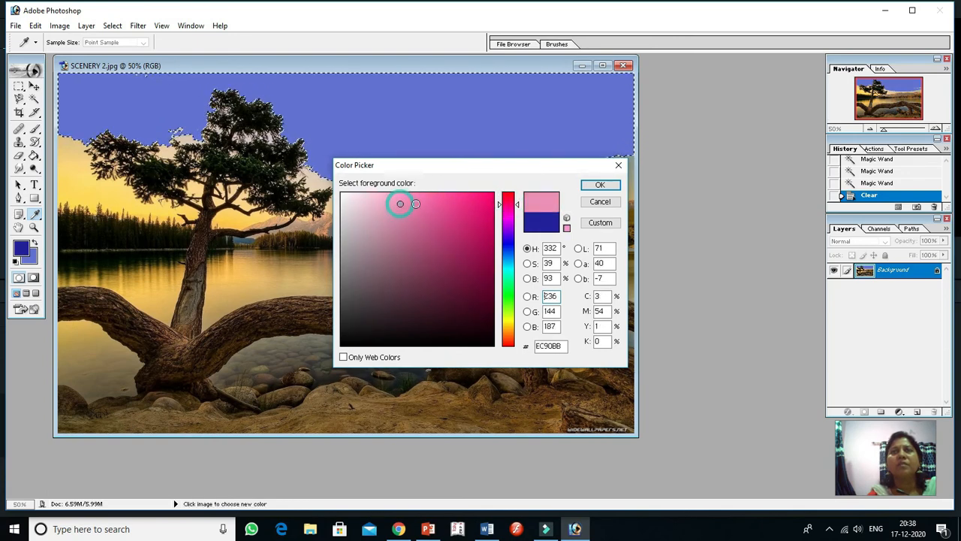
pyautogui.click(600, 186)
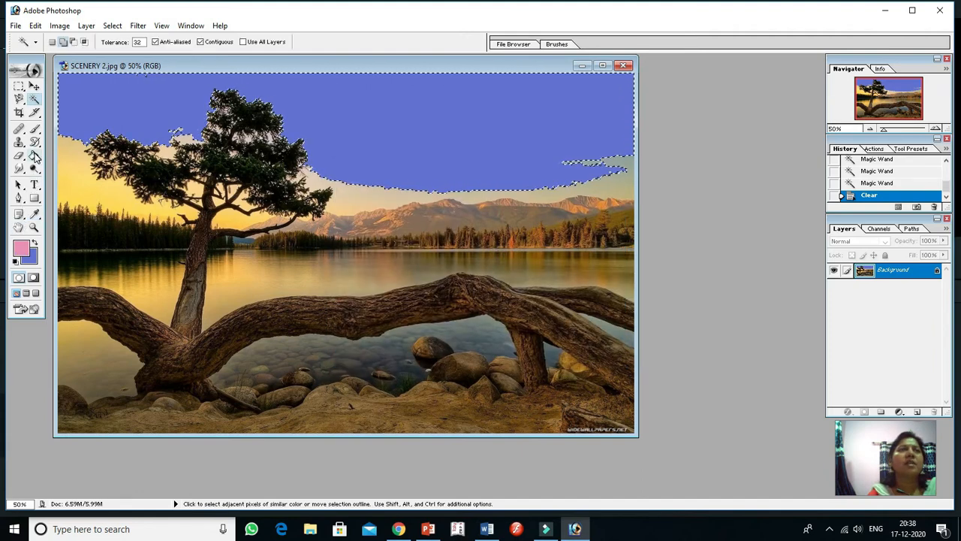
pyautogui.click(33, 156)
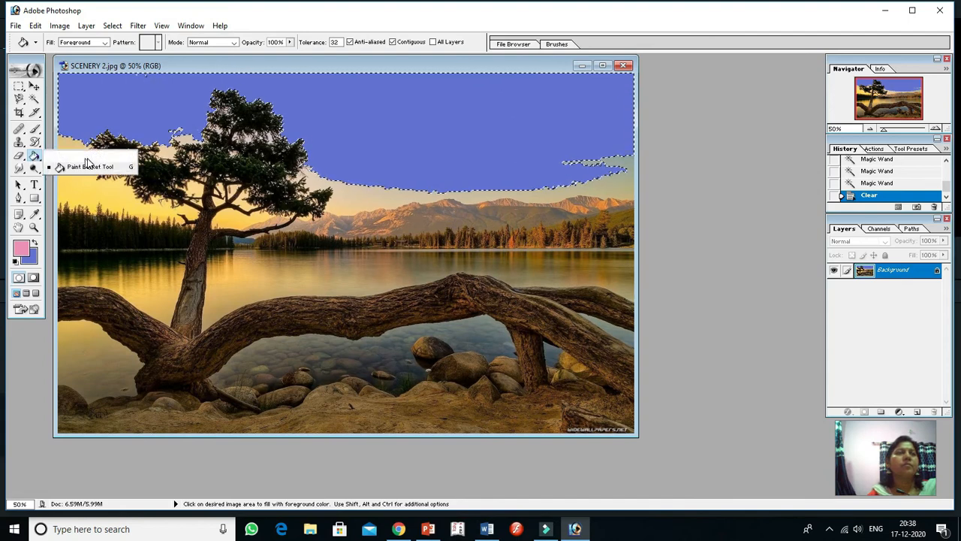
pyautogui.click(34, 156)
pyautogui.click(84, 166)
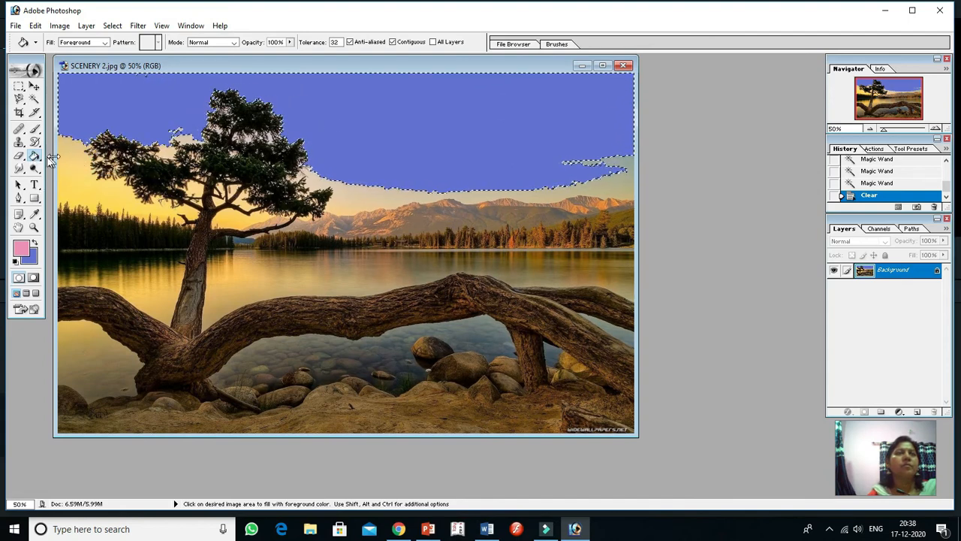
pyautogui.rightClick(105, 75)
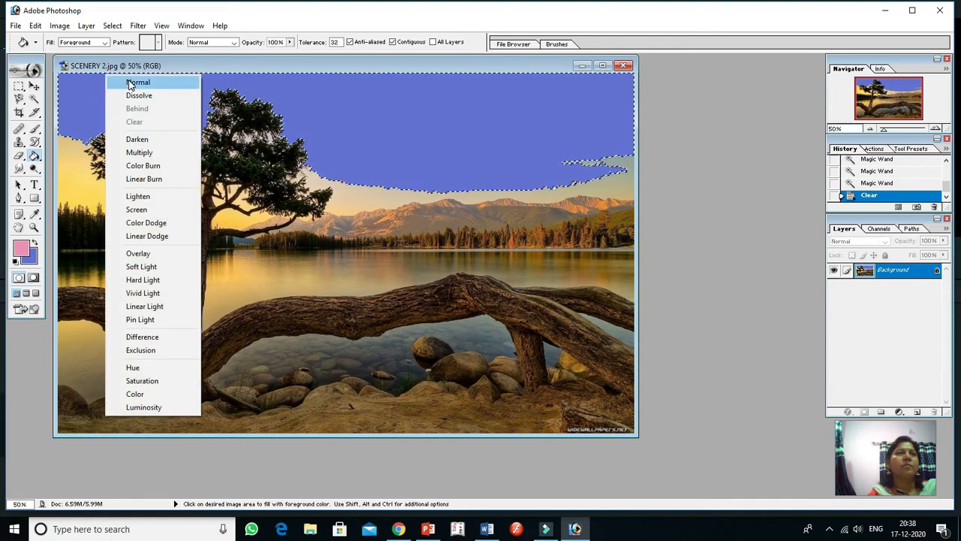
pyautogui.click(134, 83)
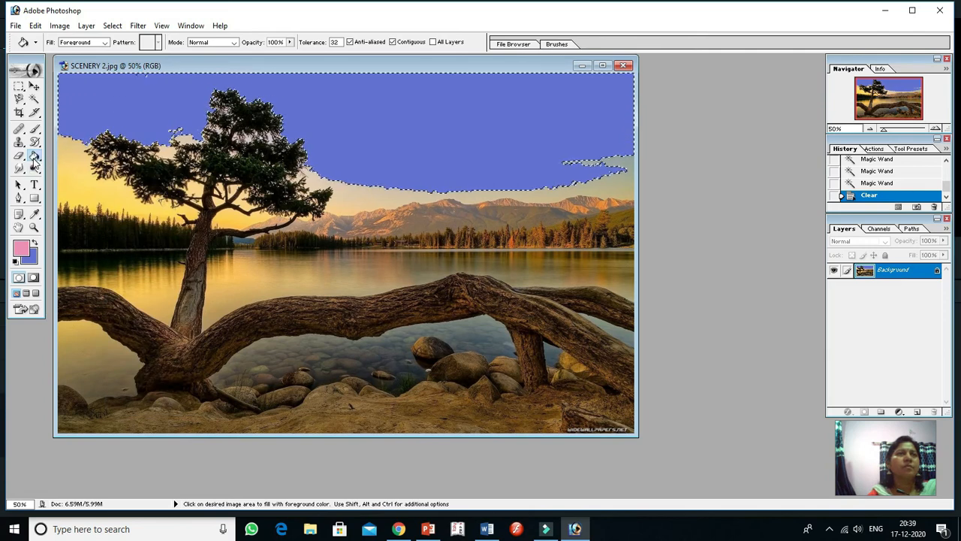
# Fill the selected sky with a reflected Spectrum gradient running horizontally from the middle of the sky towards its right side
pyautogui.click(34, 156)
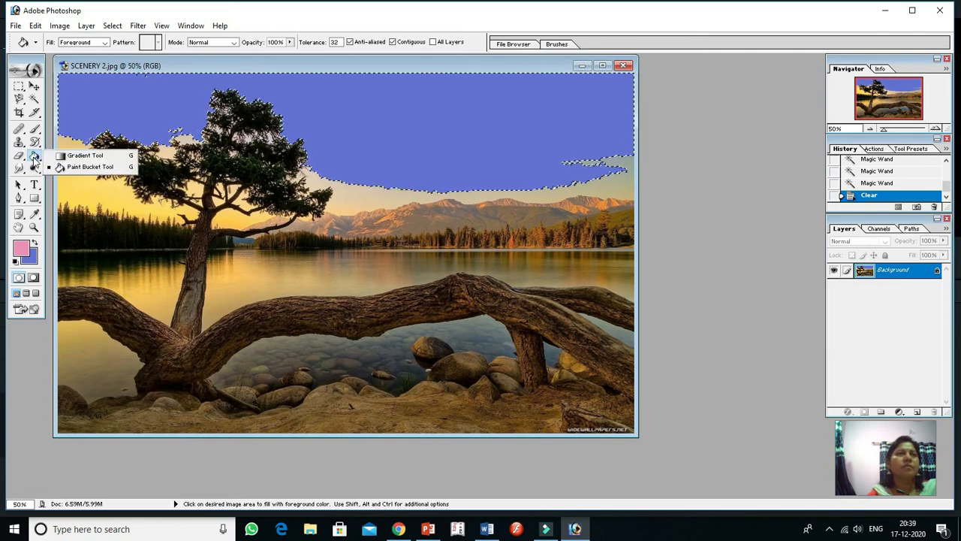
pyautogui.click(75, 156)
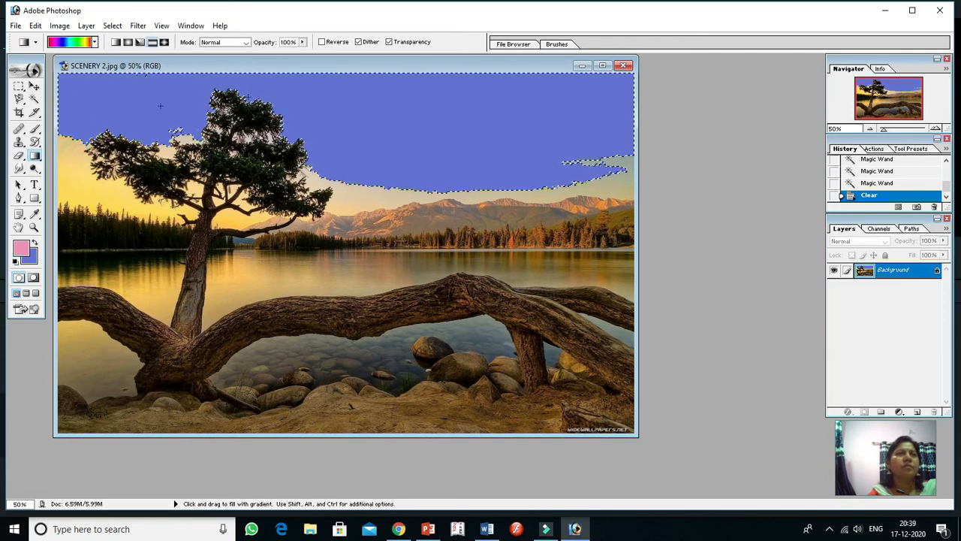
pyautogui.click(79, 41)
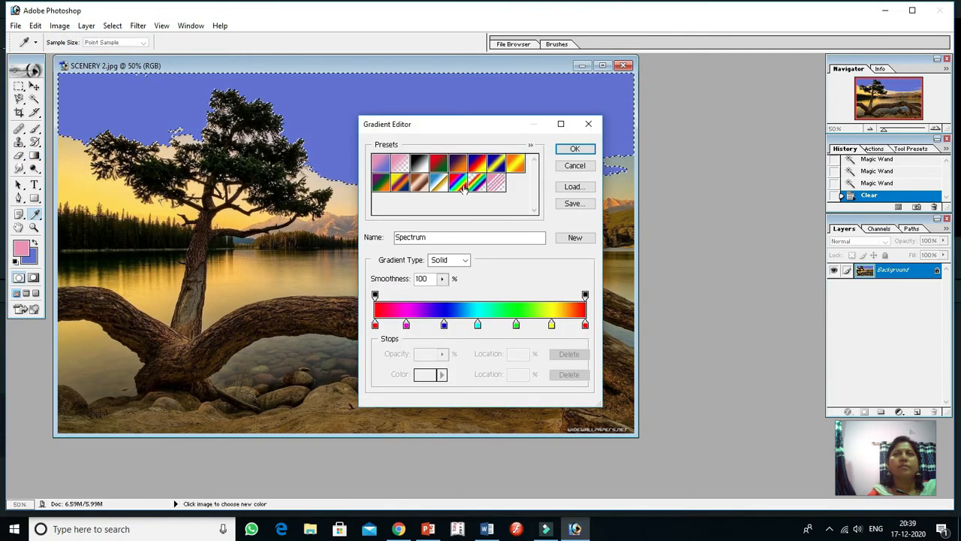
pyautogui.click(574, 150)
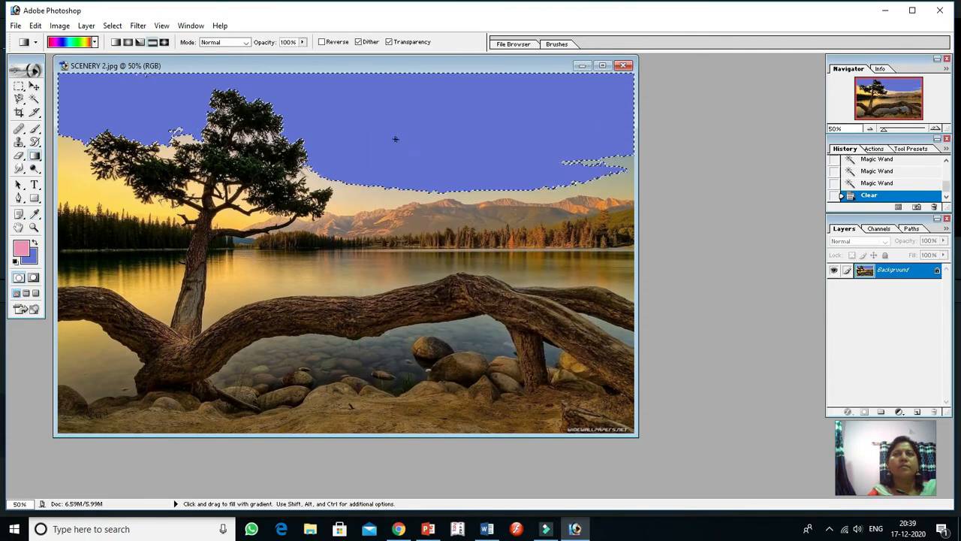
pyautogui.moveTo(388, 132); pyautogui.dragTo(516, 124)
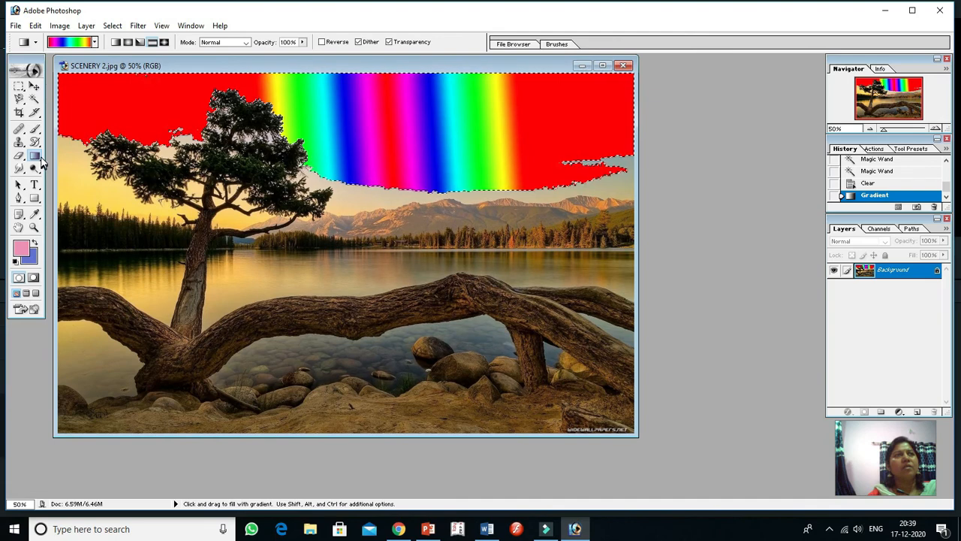
# Fill several stripes of the rainbow sky and the red area to their right with the pink foreground colour using the Paint Bucket
pyautogui.click(38, 160)
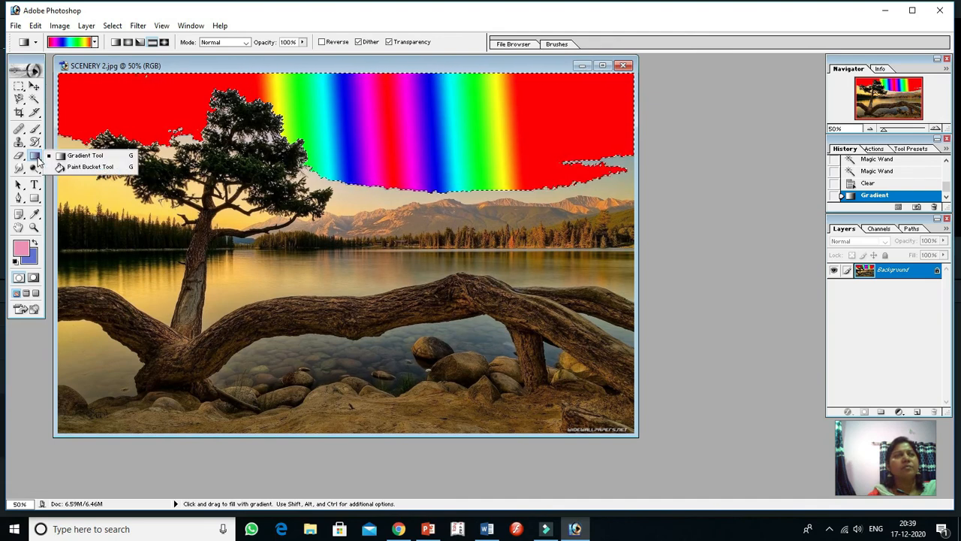
pyautogui.click(87, 168)
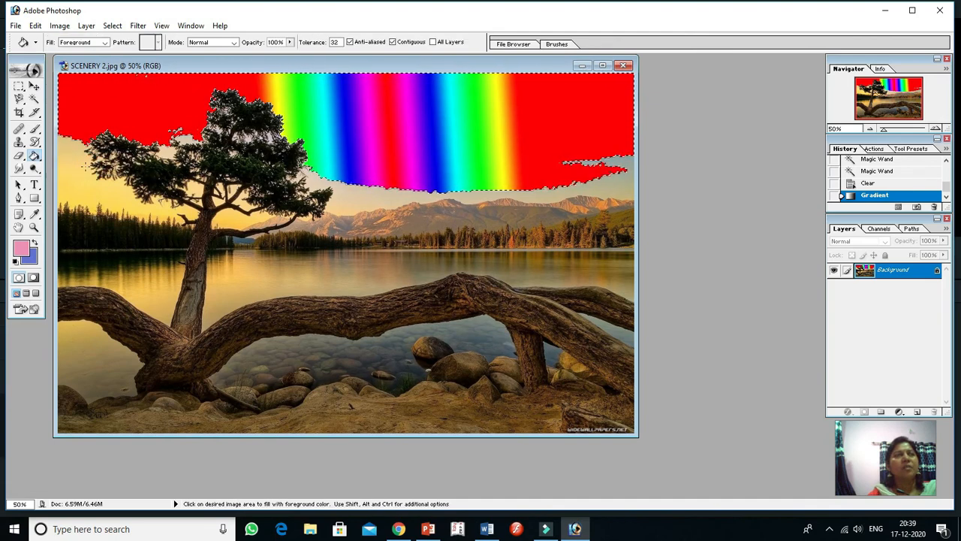
pyautogui.click(21, 250)
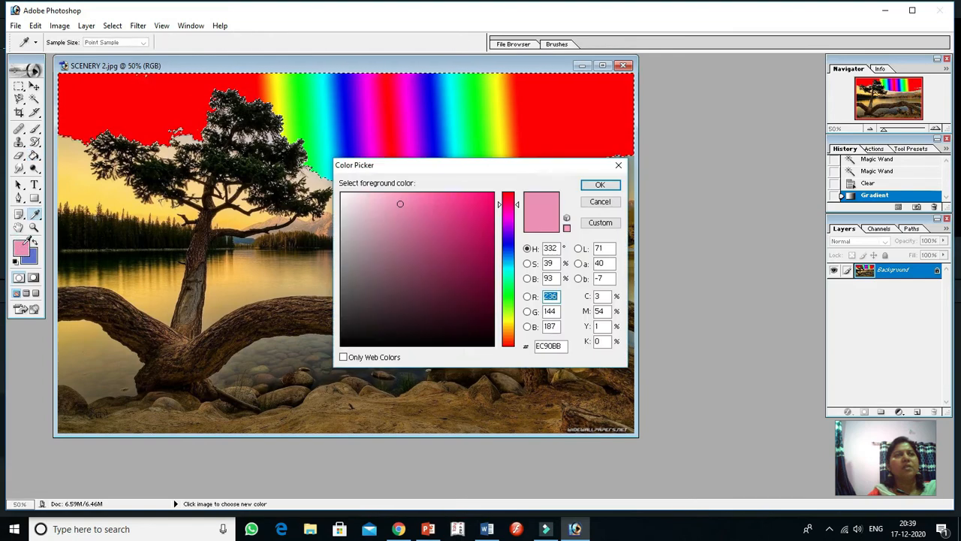
pyautogui.click(598, 185)
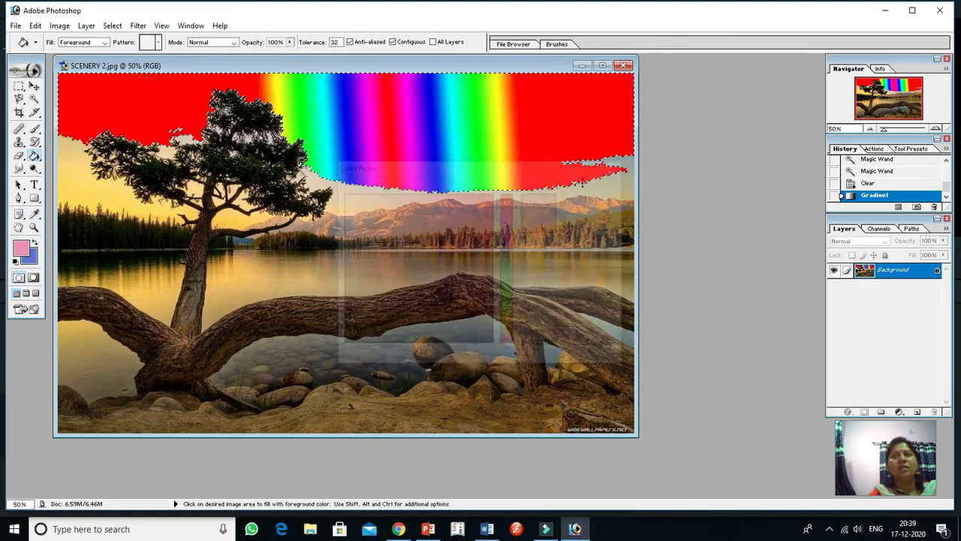
pyautogui.click(408, 120)
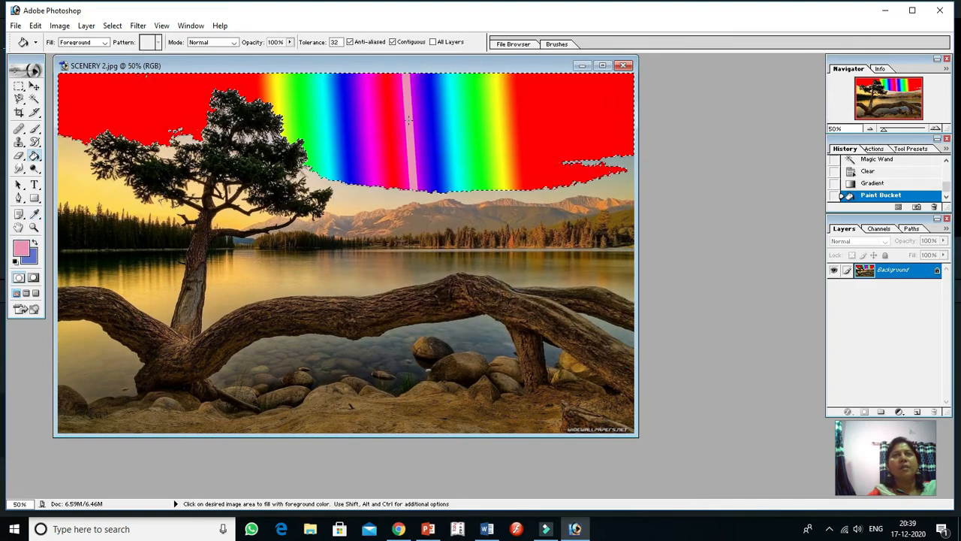
pyautogui.click(338, 120)
pyautogui.click(389, 116)
pyautogui.click(492, 120)
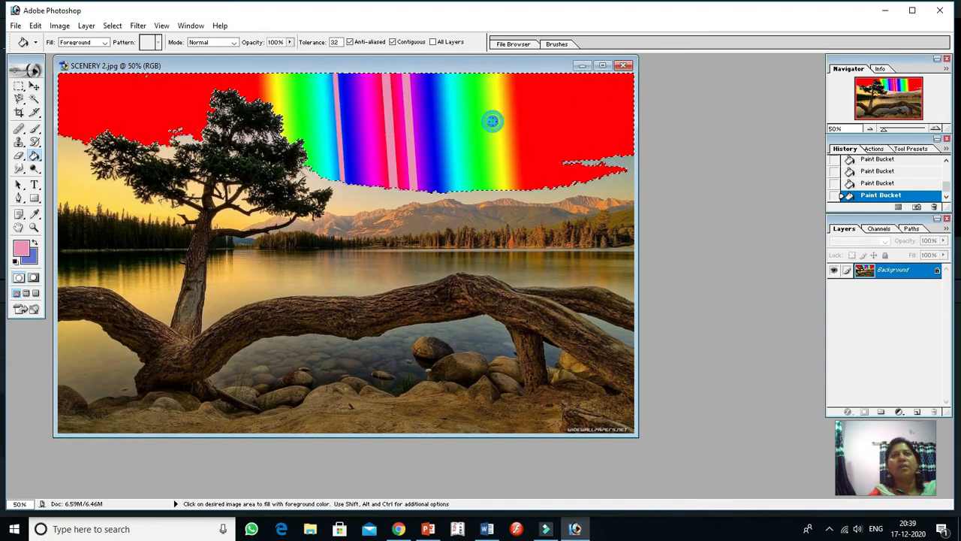
pyautogui.click(550, 123)
pyautogui.click(470, 126)
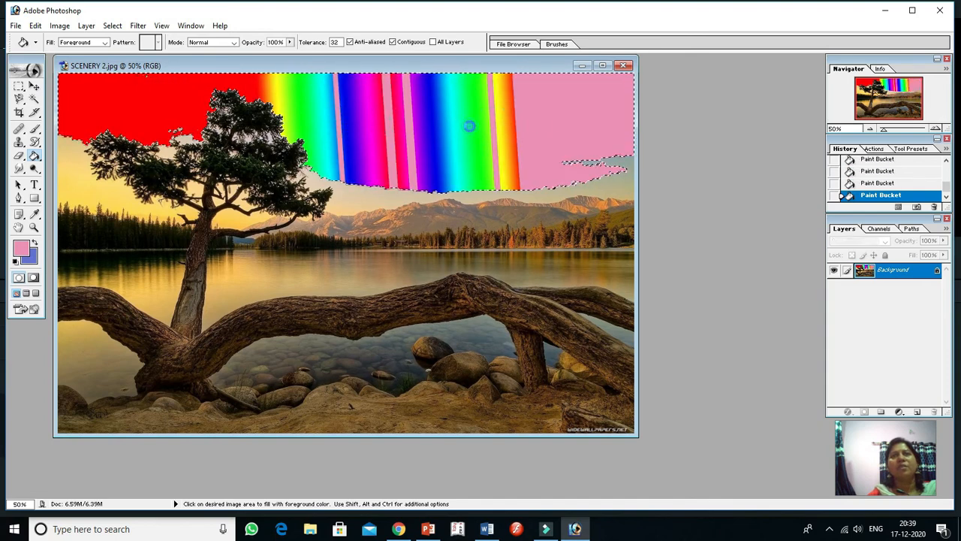
pyautogui.click(307, 110)
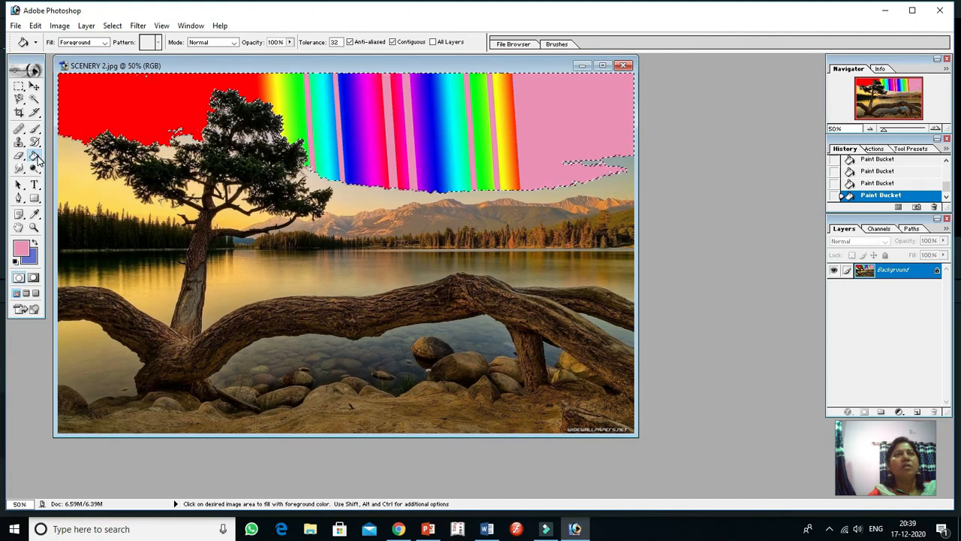
# Apply a radial pink-to-blue gradient horizontally across the selected sky with the foreground-to-background preset
pyautogui.click(37, 159)
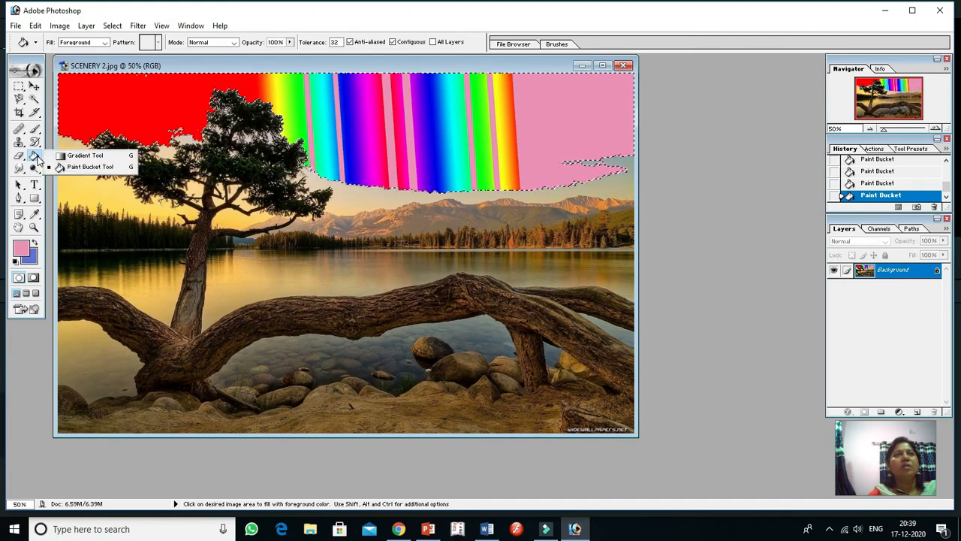
pyautogui.click(83, 155)
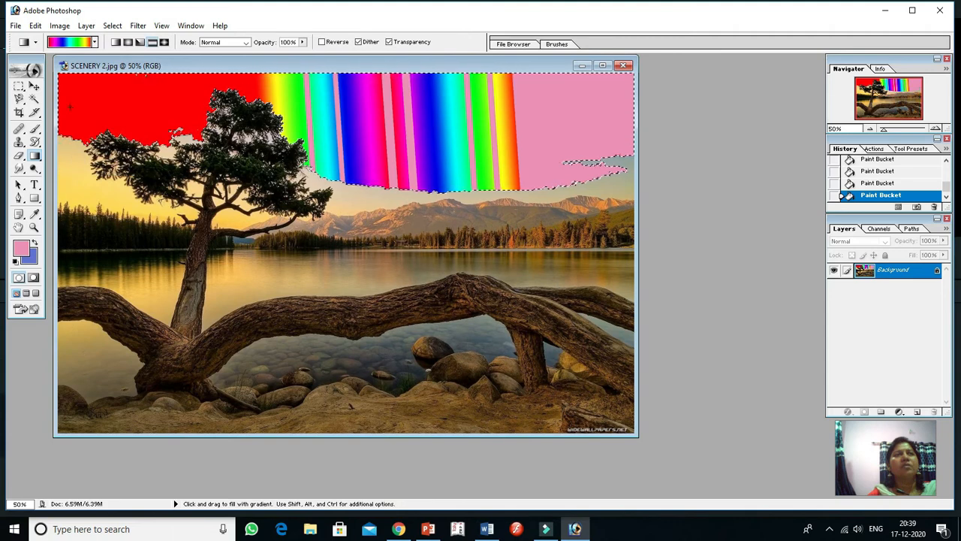
pyautogui.click(95, 42)
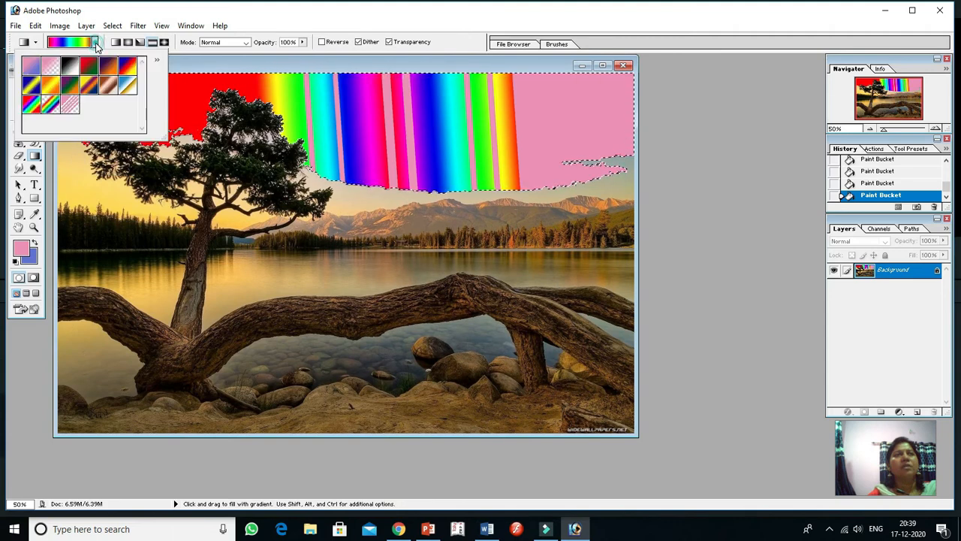
pyautogui.click(29, 70)
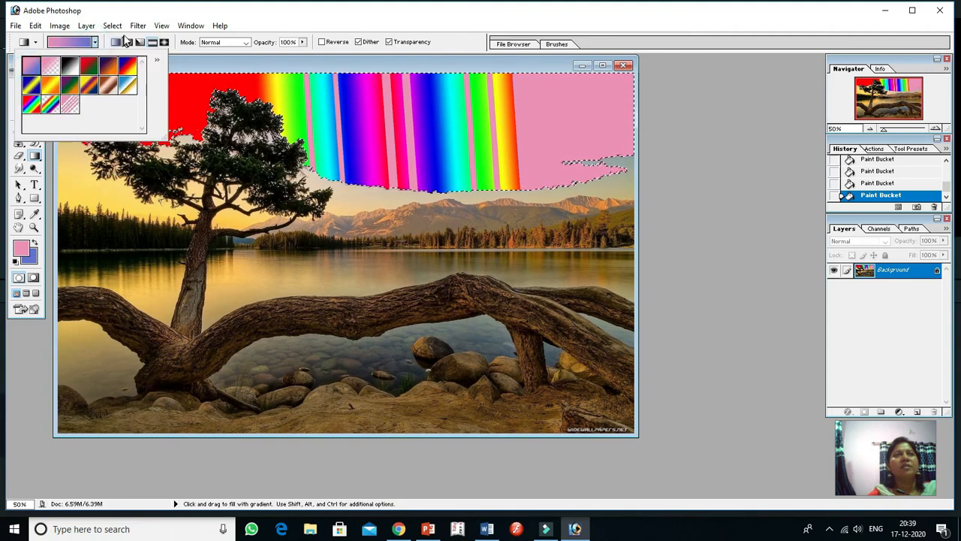
pyautogui.click(129, 43)
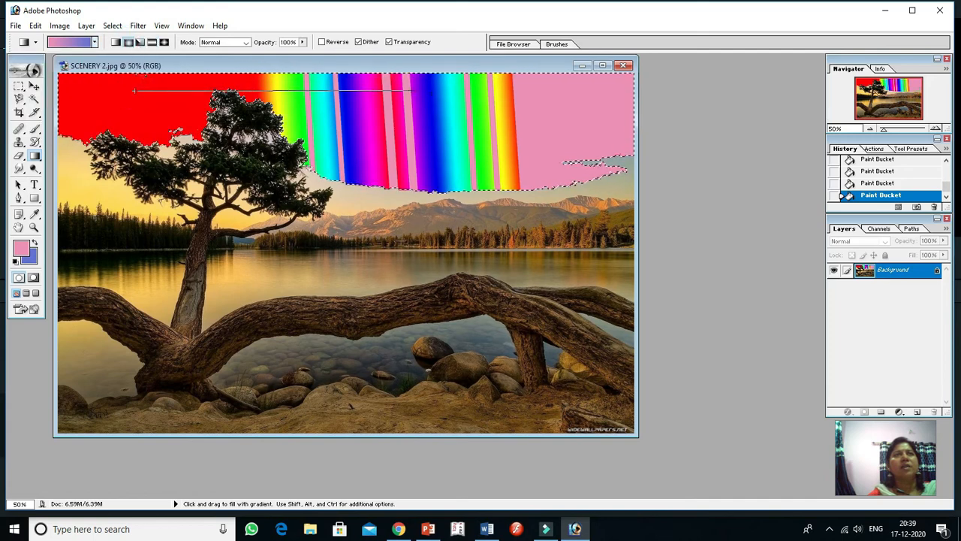
pyautogui.moveTo(495, 101); pyautogui.dragTo(497, 101)
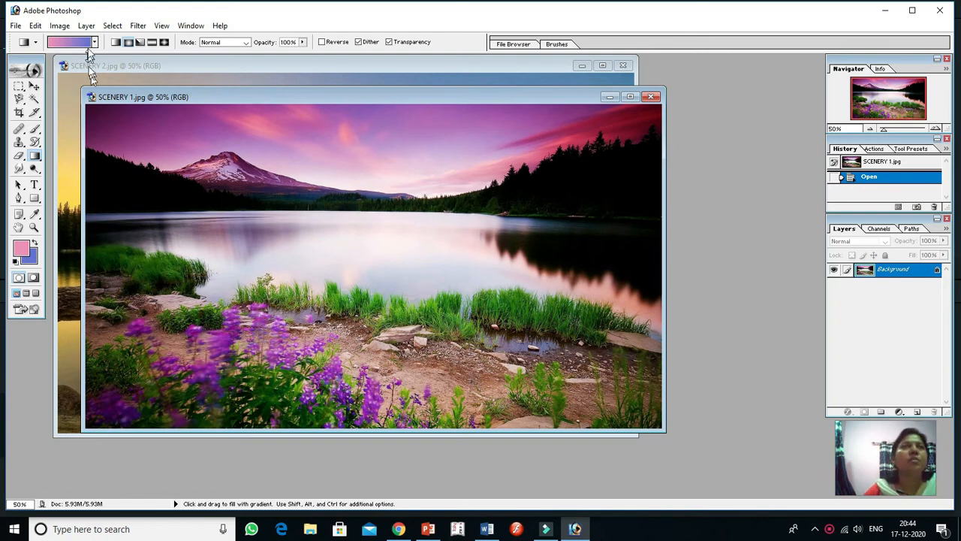
# Convert SCENERY 1.jpg to Grayscale mode, discarding its colour information
pyautogui.click(60, 27)
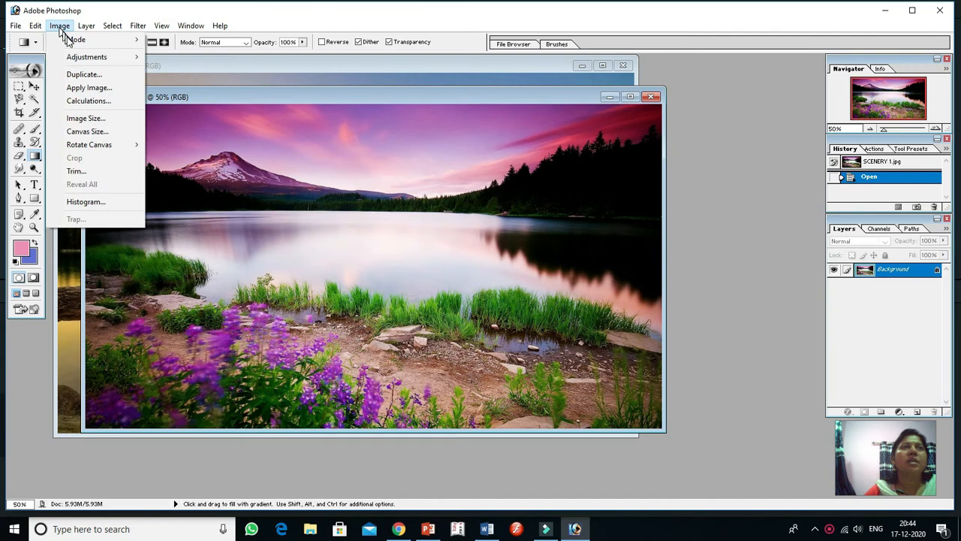
pyautogui.moveTo(76, 43)
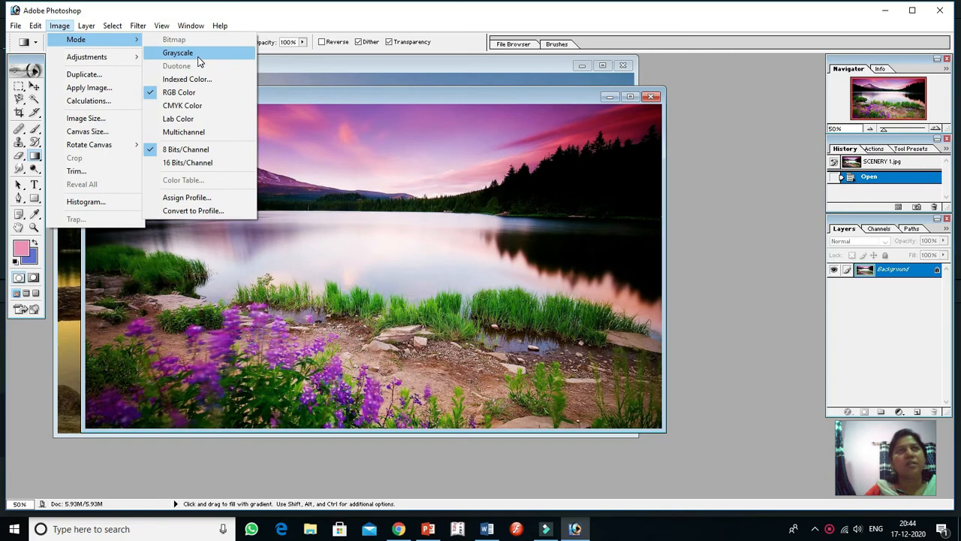
pyautogui.click(198, 56)
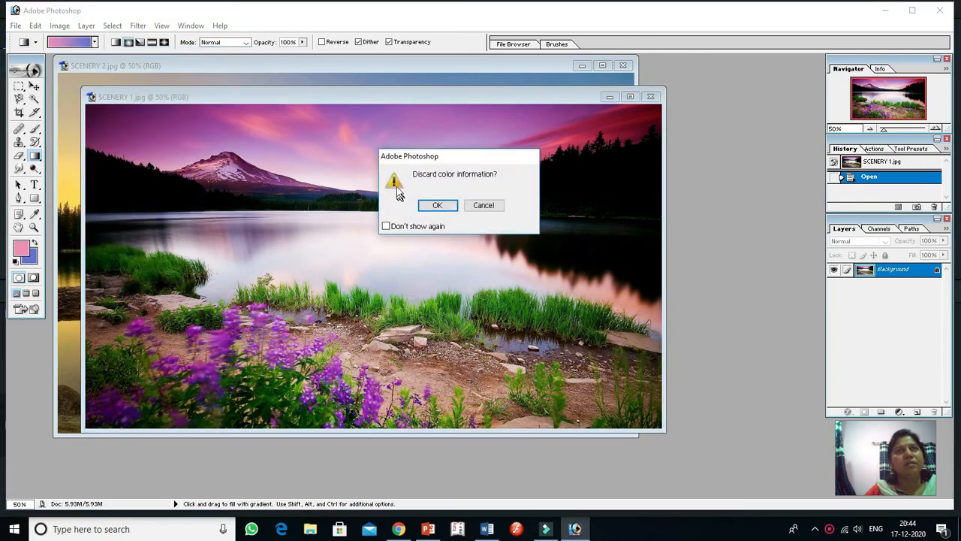
pyautogui.click(440, 206)
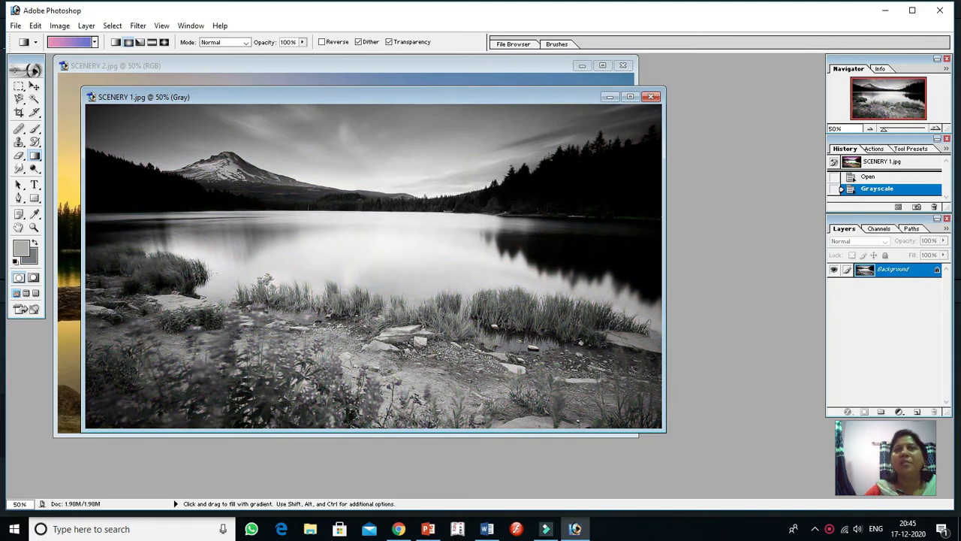
# Desaturate the SCENERY 2.jpg photo while keeping it in RGB mode
pyautogui.click(365, 65)
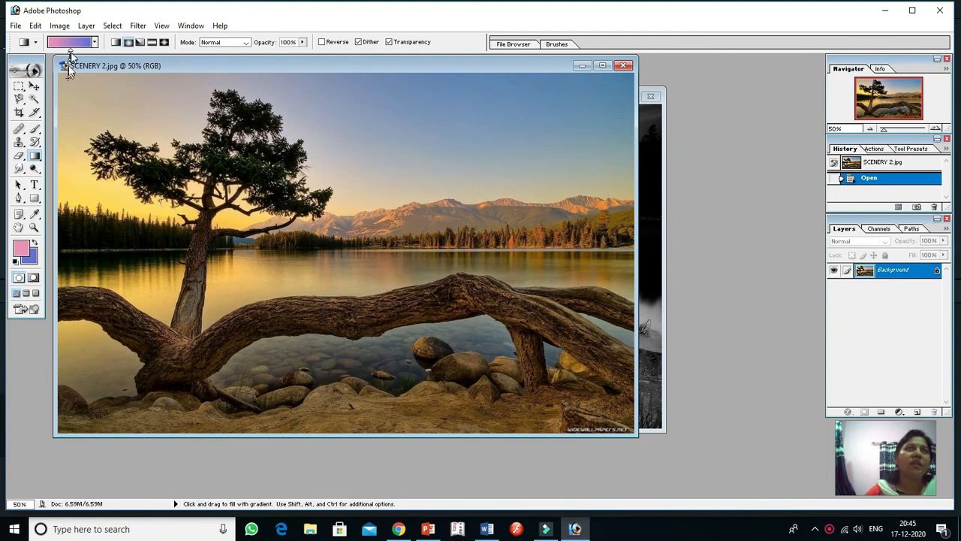
pyautogui.click(60, 26)
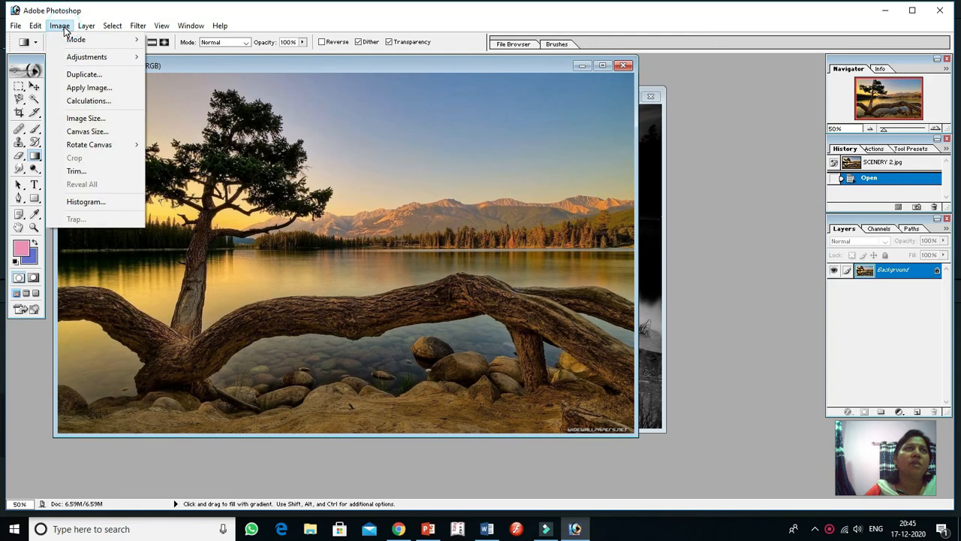
pyautogui.moveTo(81, 55)
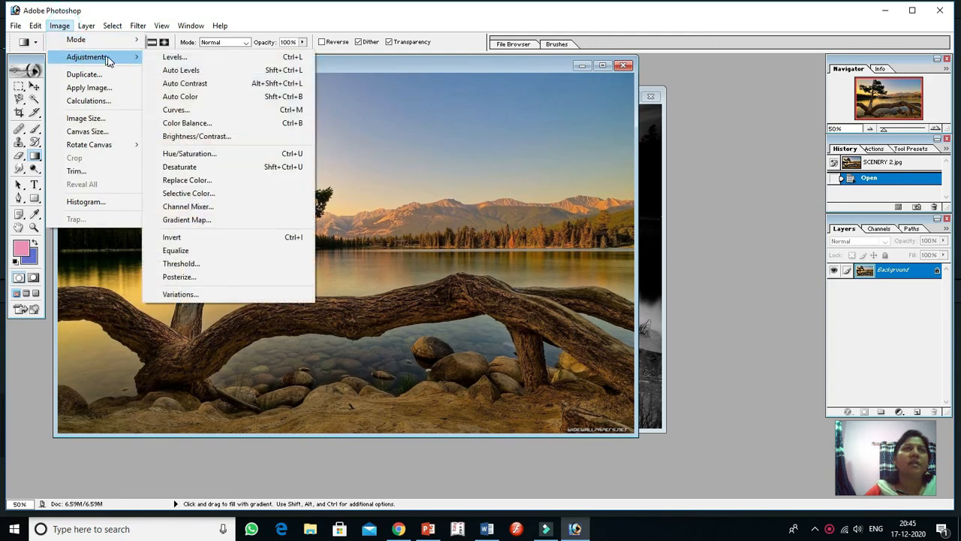
pyautogui.click(203, 167)
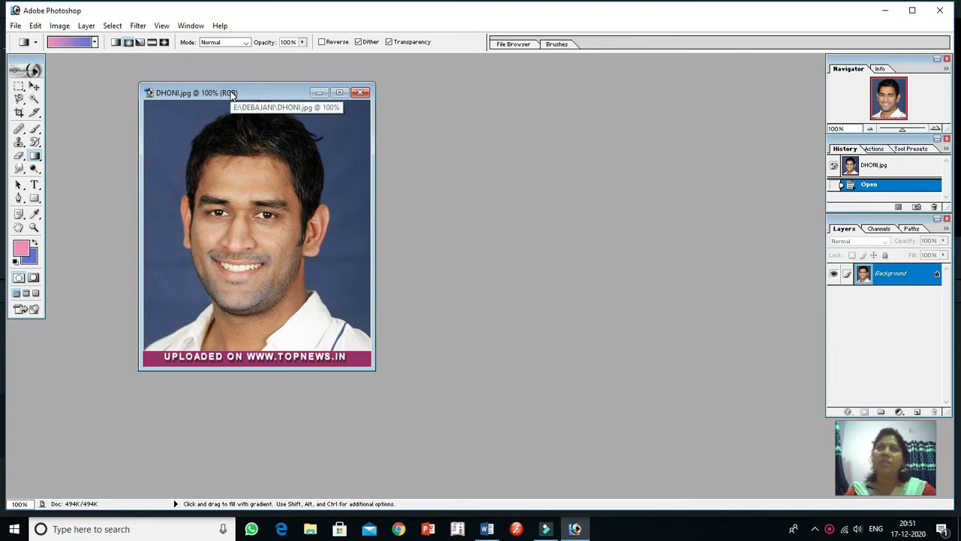
# Bring up the Image Size settings for DHONI.jpg and switch the document width and height units to inches
pyautogui.moveTo(262, 97); pyautogui.dragTo(322, 93)
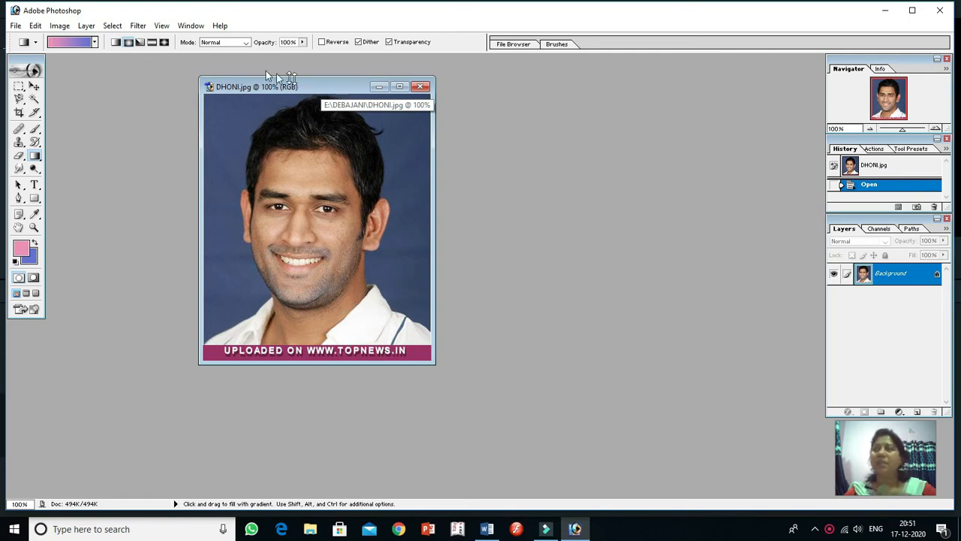
pyautogui.click(59, 27)
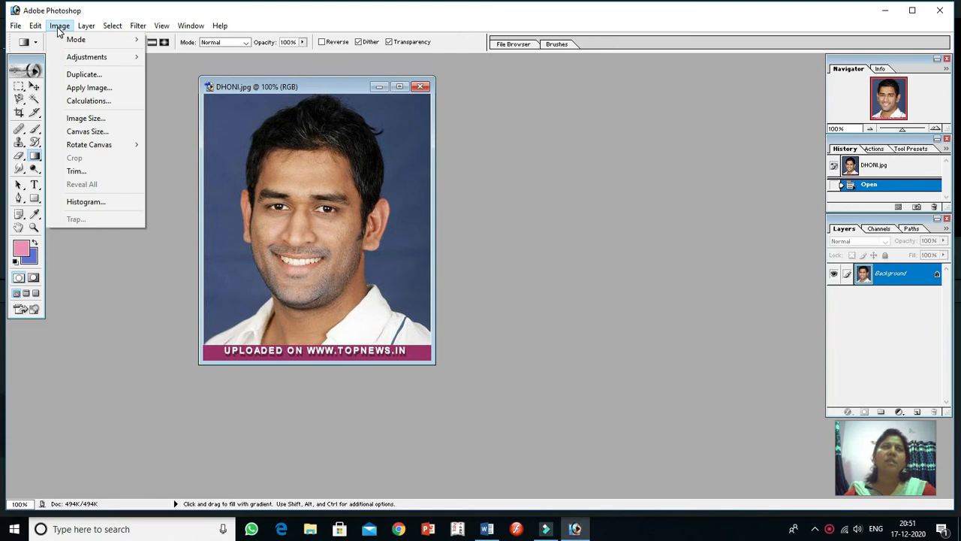
pyautogui.click(95, 119)
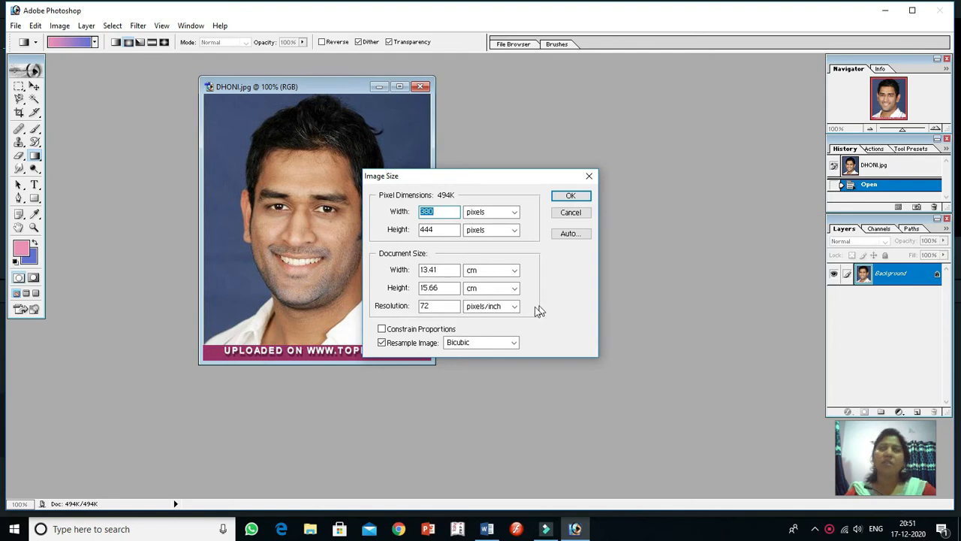
pyautogui.click(516, 271)
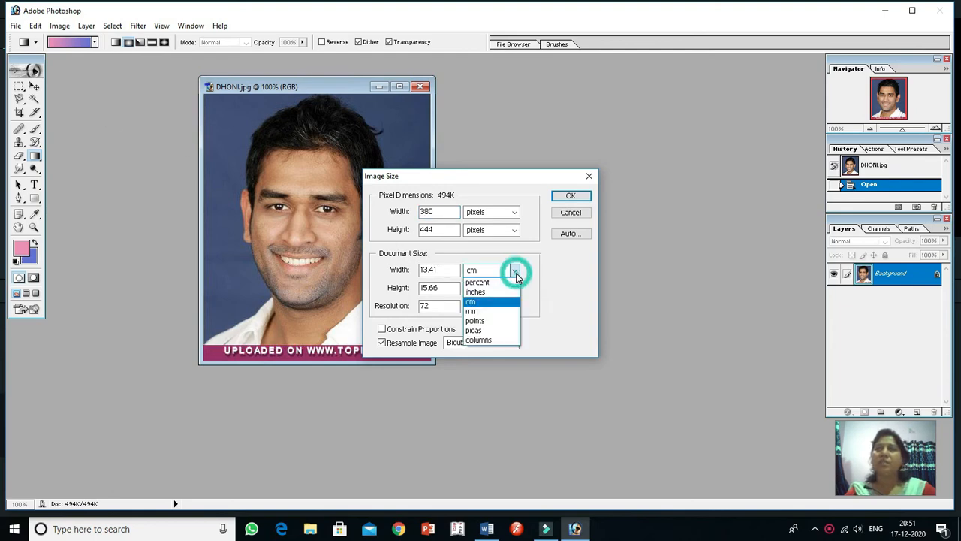
pyautogui.click(495, 293)
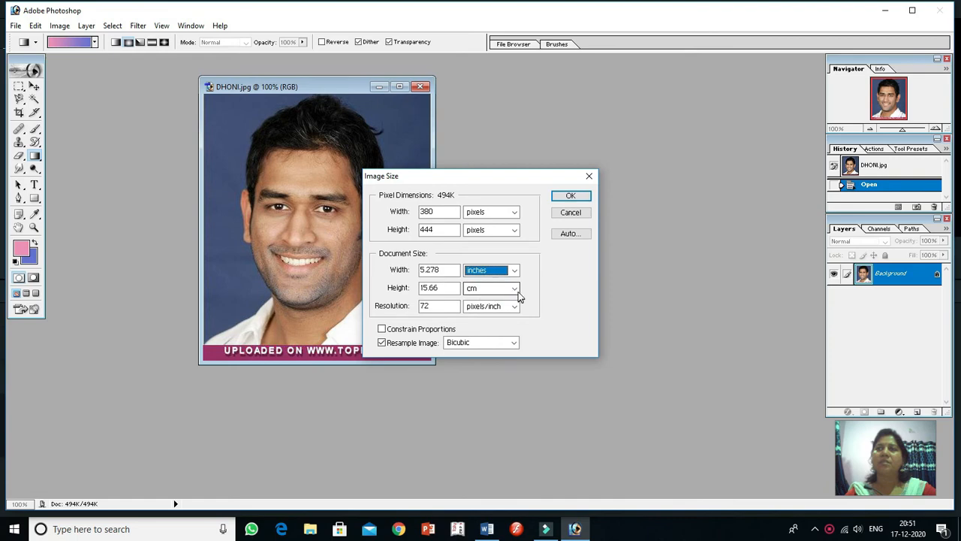
pyautogui.click(515, 288)
pyautogui.click(487, 311)
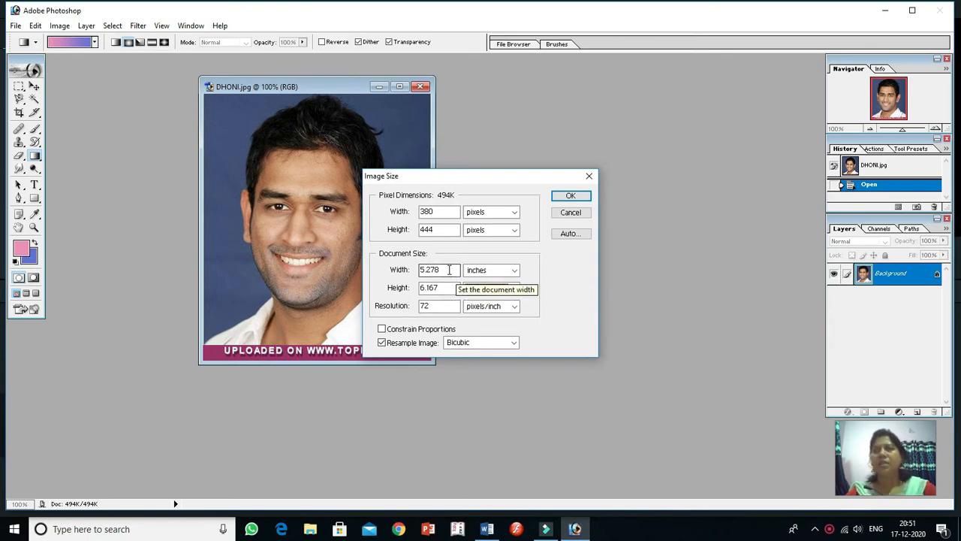
# Set the portrait's document size to 5 inches wide by 5 inches high
pyautogui.moveTo(451, 270); pyautogui.dragTo(417, 270)
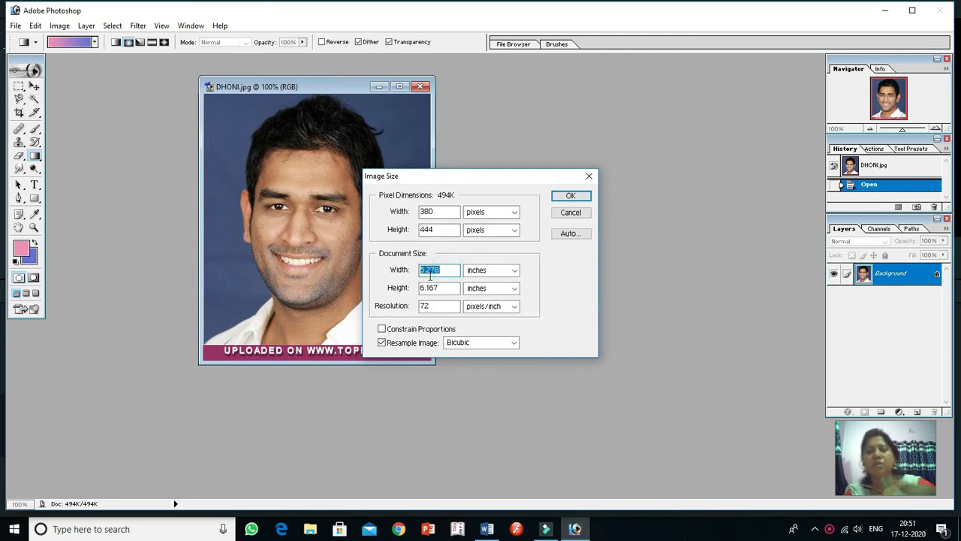
pyautogui.write('5')
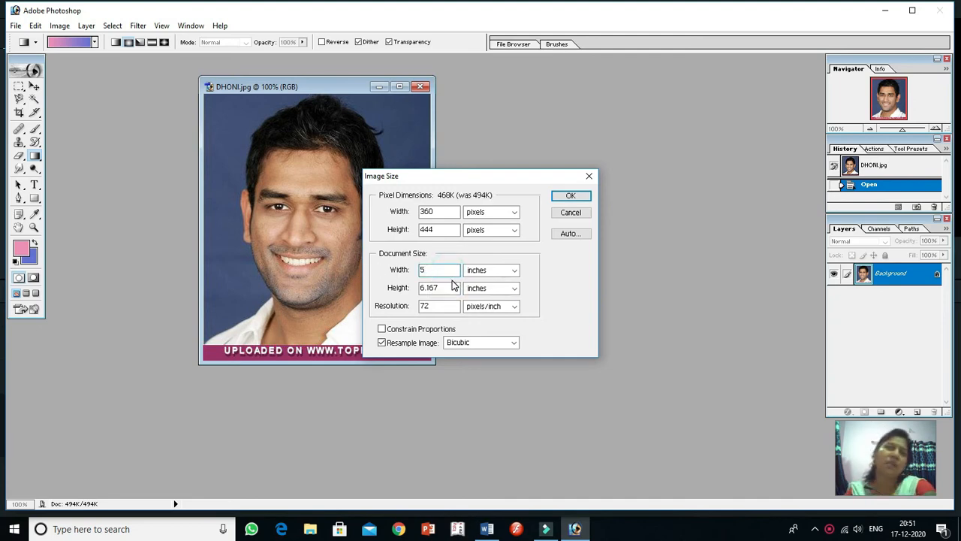
pyautogui.moveTo(452, 287); pyautogui.dragTo(383, 290)
pyautogui.write('5')
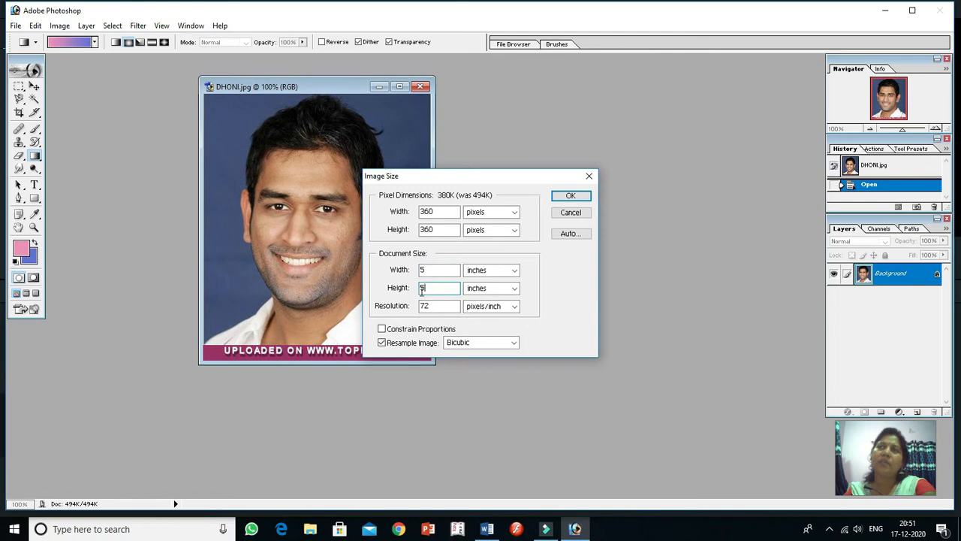
# Set the portrait's resolution to 200 pixels/inch and apply the new image size
pyautogui.moveTo(454, 306); pyautogui.dragTo(403, 310)
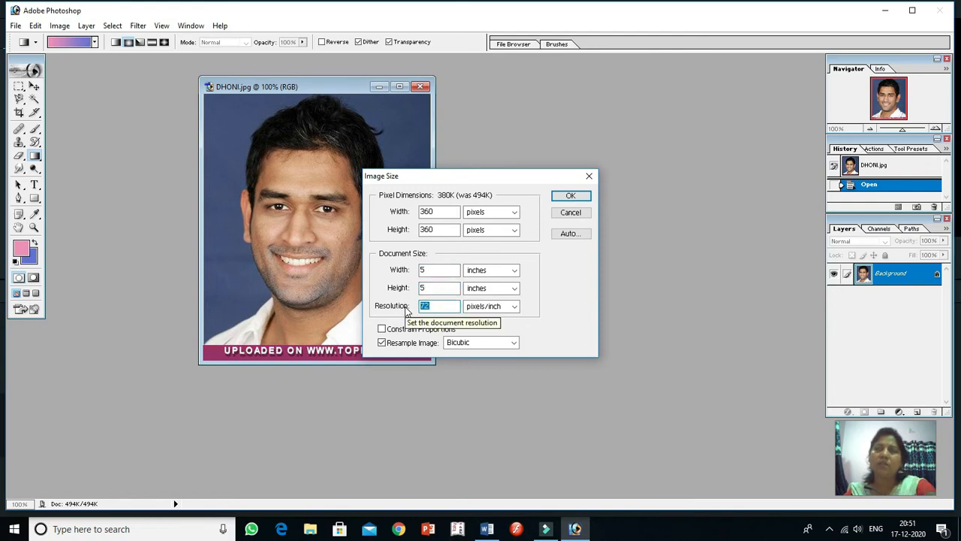
pyautogui.write('300')
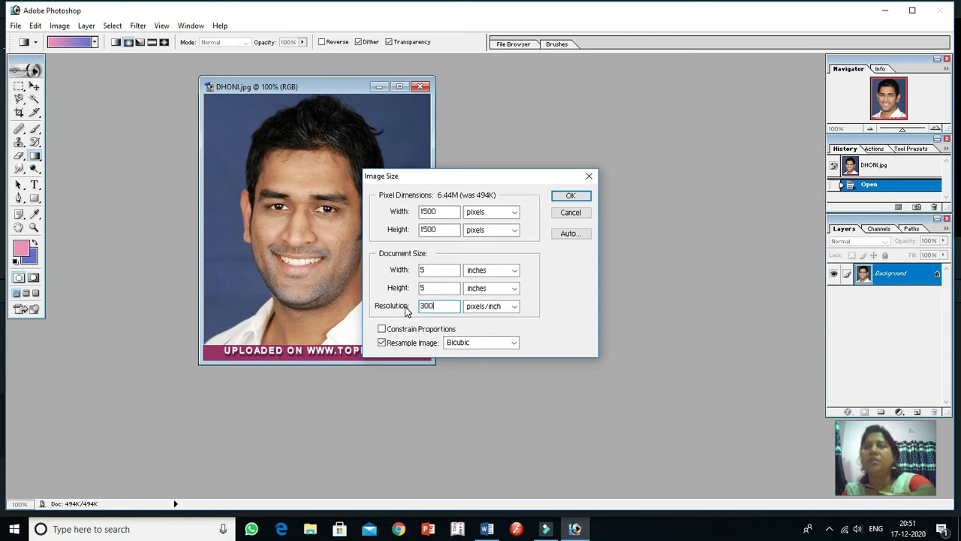
pyautogui.press('BackSpace')
pyautogui.press('BackSpace')
pyautogui.press('BackSpace')
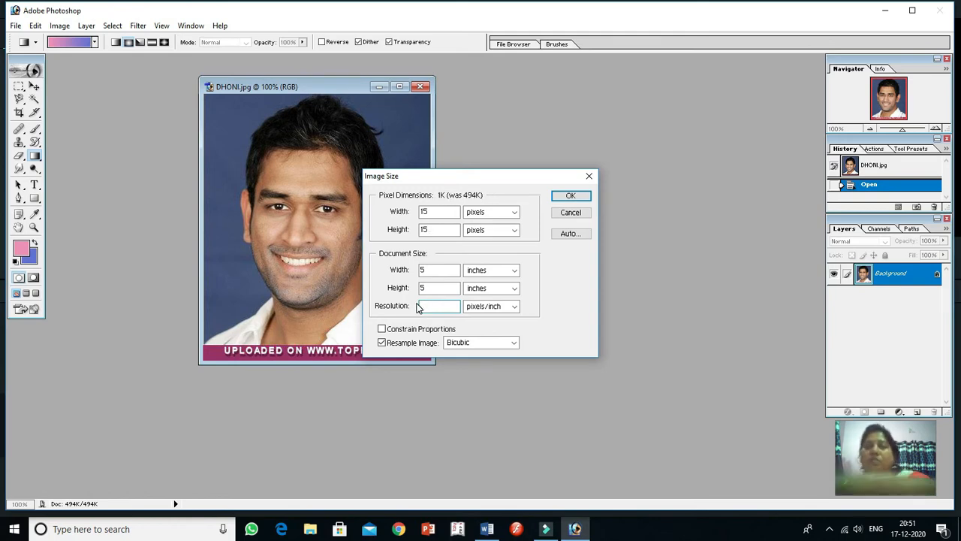
pyautogui.write('200')
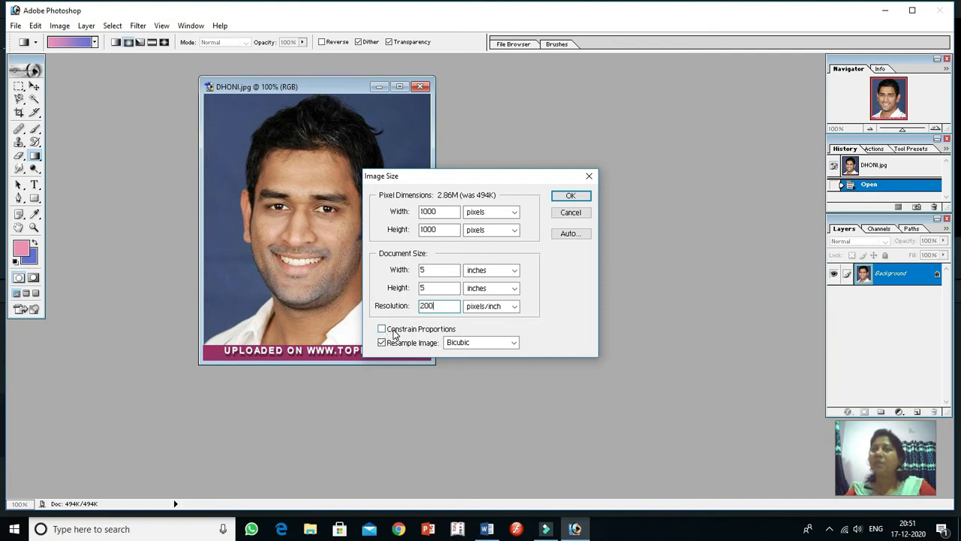
pyautogui.click(568, 196)
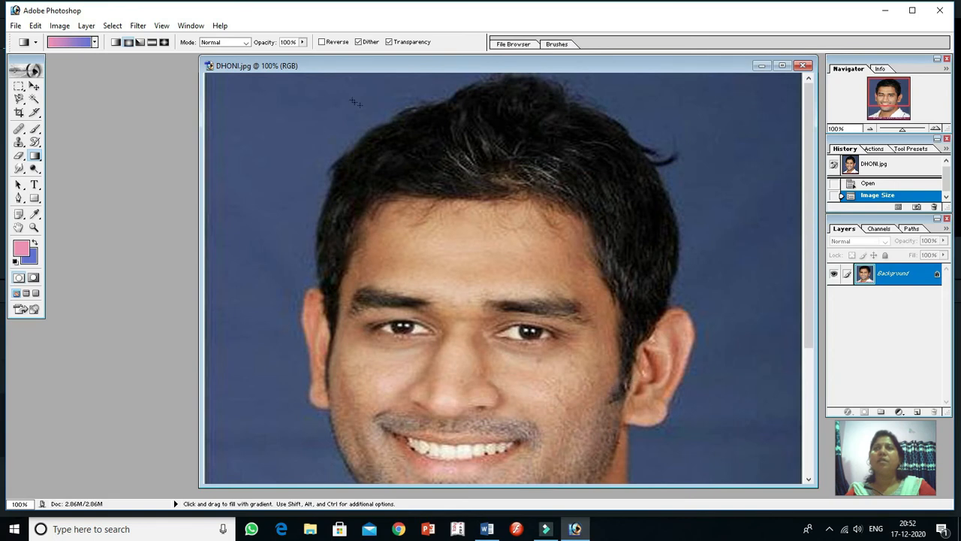
# Create a new A4 document at 300 pixels/inch in RGB Color with white contents
pyautogui.click(336, 66)
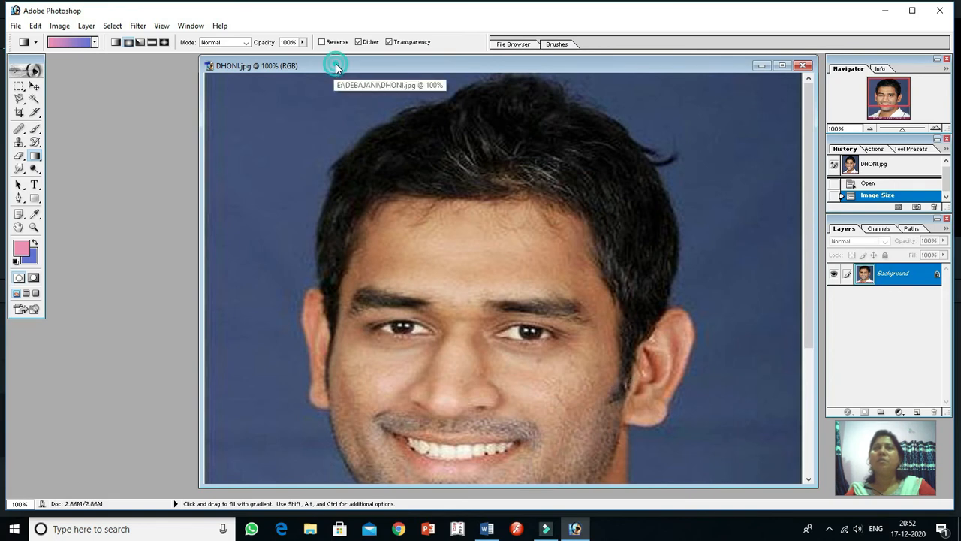
pyautogui.moveTo(336, 65)
pyautogui.mouseDown()
pyautogui.moveTo(386, 78)
pyautogui.moveTo(349, 73)
pyautogui.mouseUp()
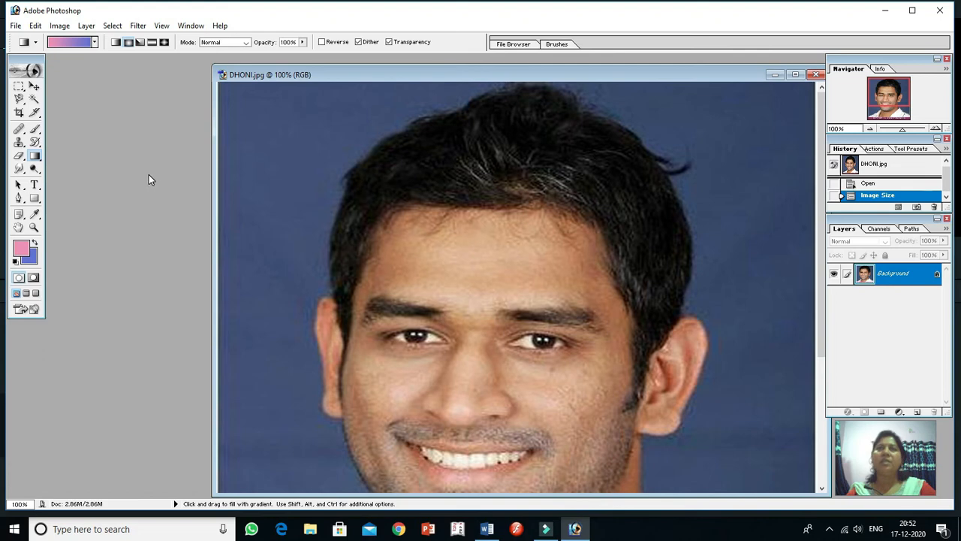
pyautogui.click(19, 27)
pyautogui.click(41, 40)
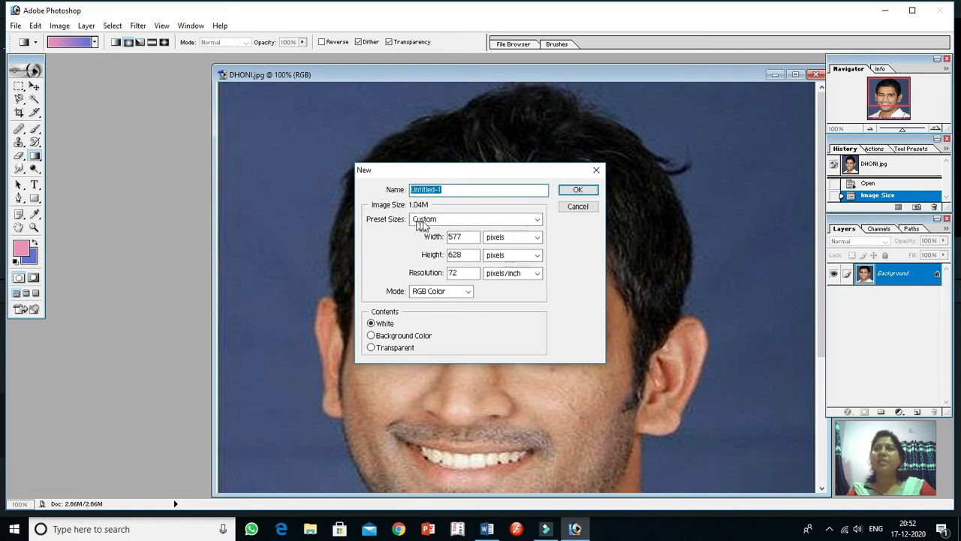
pyautogui.click(538, 220)
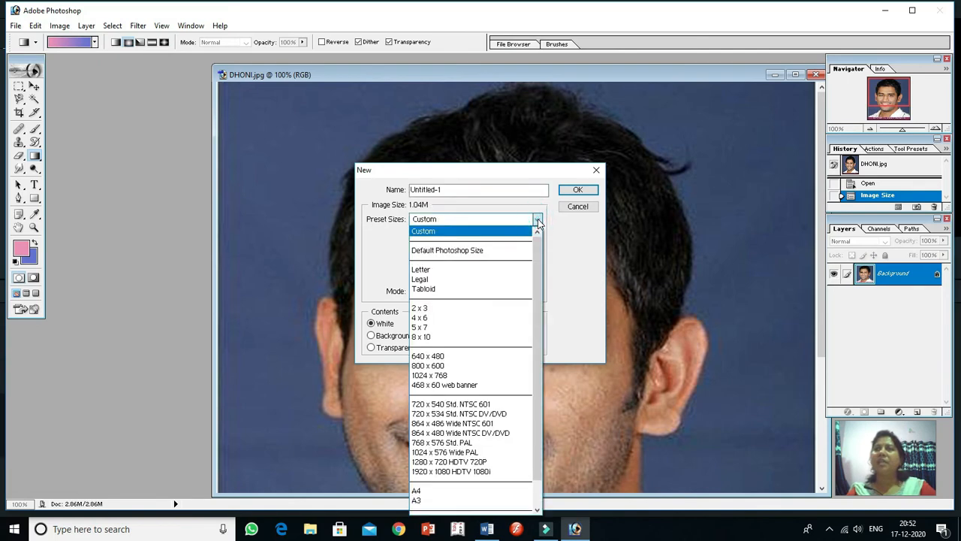
pyautogui.click(442, 492)
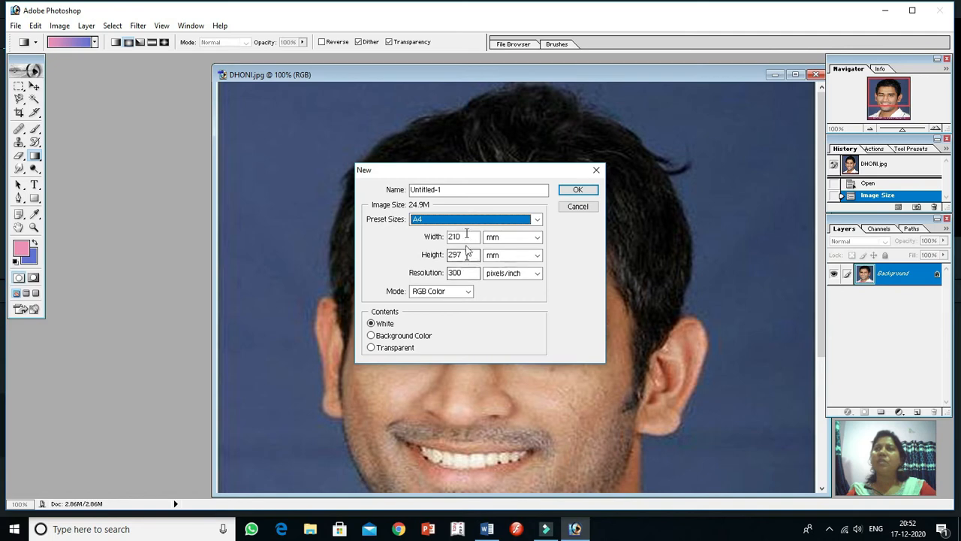
pyautogui.click(578, 190)
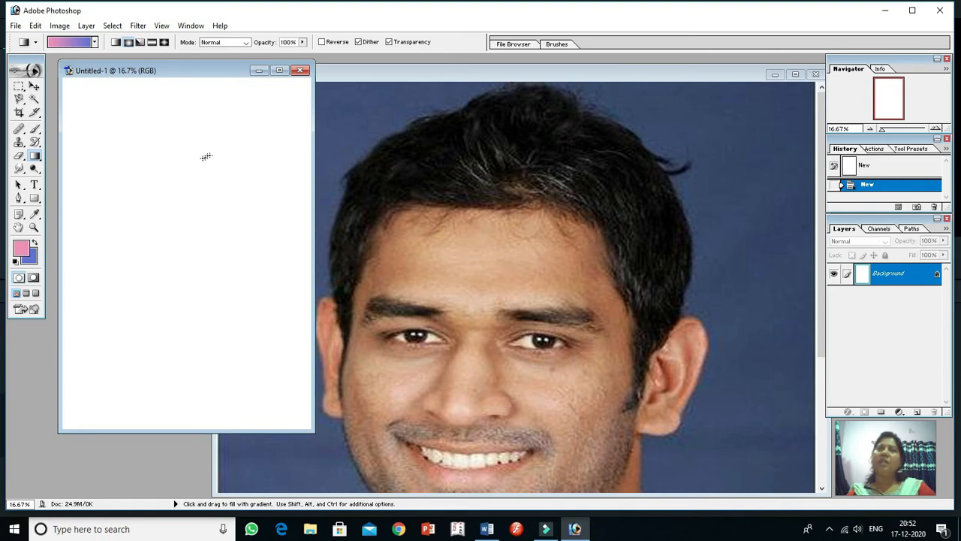
# Copy the resized portrait onto the blank A4 page with the Move Tool and reposition it from the page's upper-left corner
pyautogui.click(34, 89)
pyautogui.click(497, 246)
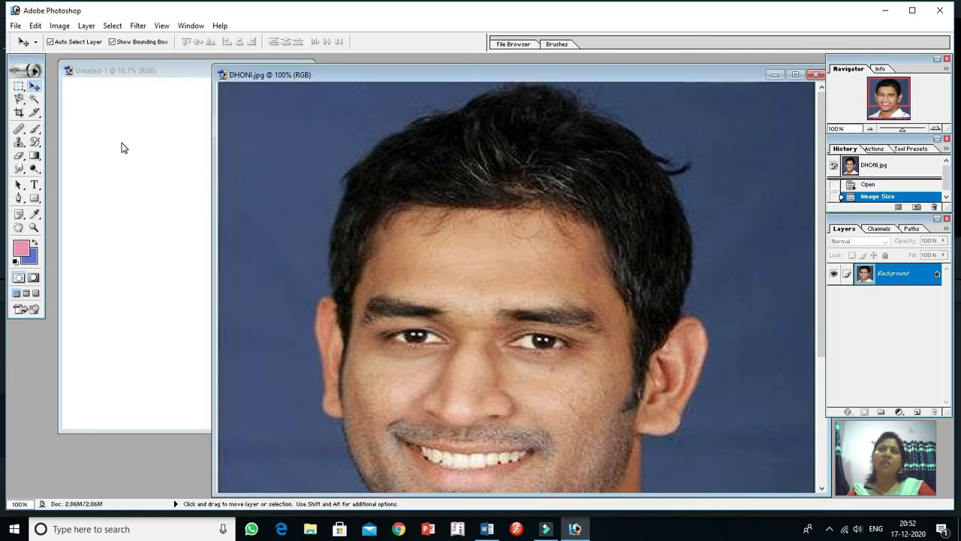
pyautogui.moveTo(376, 73); pyautogui.dragTo(524, 74)
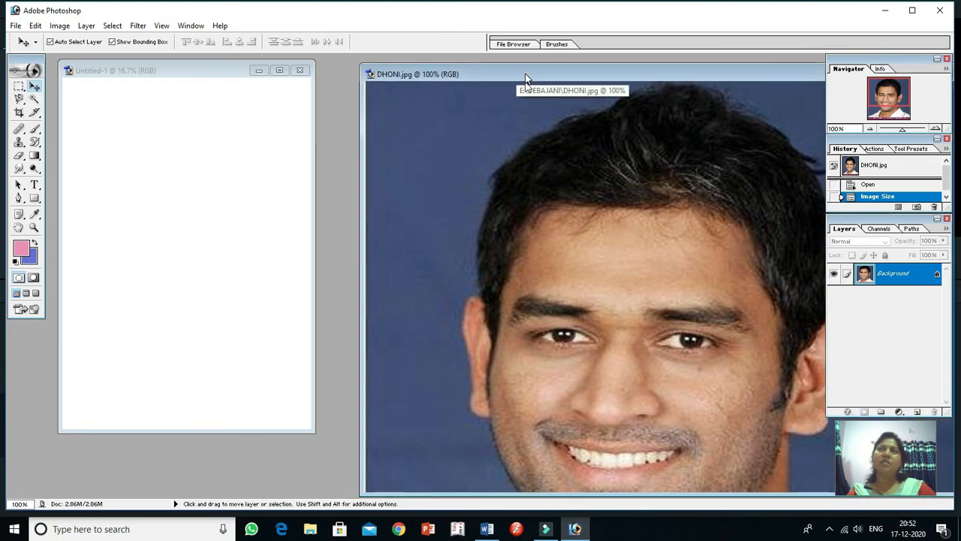
pyautogui.click(571, 242)
pyautogui.moveTo(396, 205); pyautogui.dragTo(200, 158)
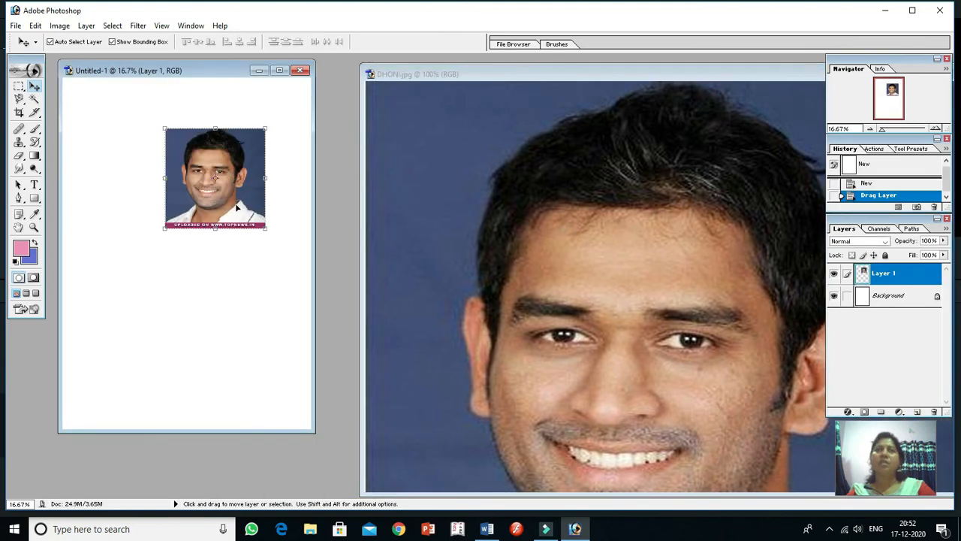
pyautogui.moveTo(242, 199); pyautogui.dragTo(149, 154)
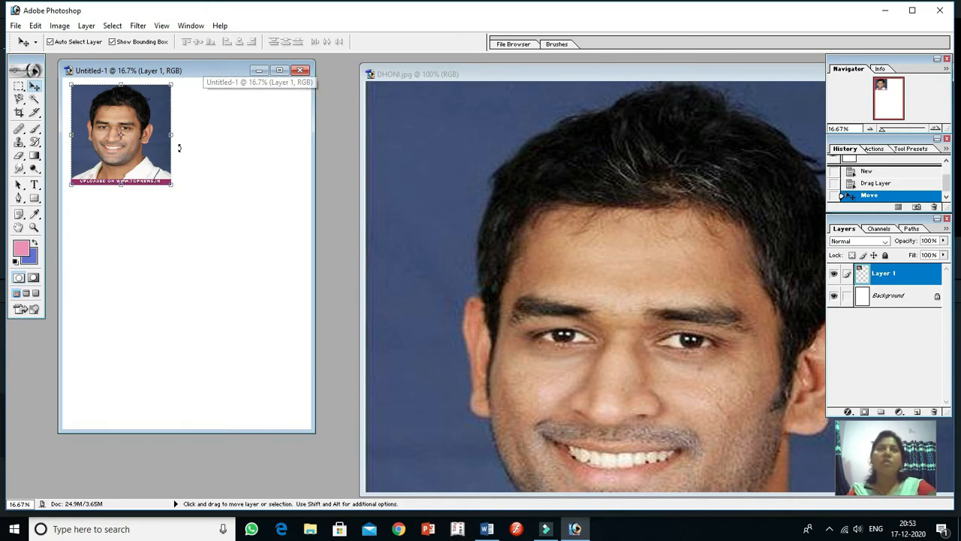
pyautogui.moveTo(141, 149); pyautogui.dragTo(232, 379)
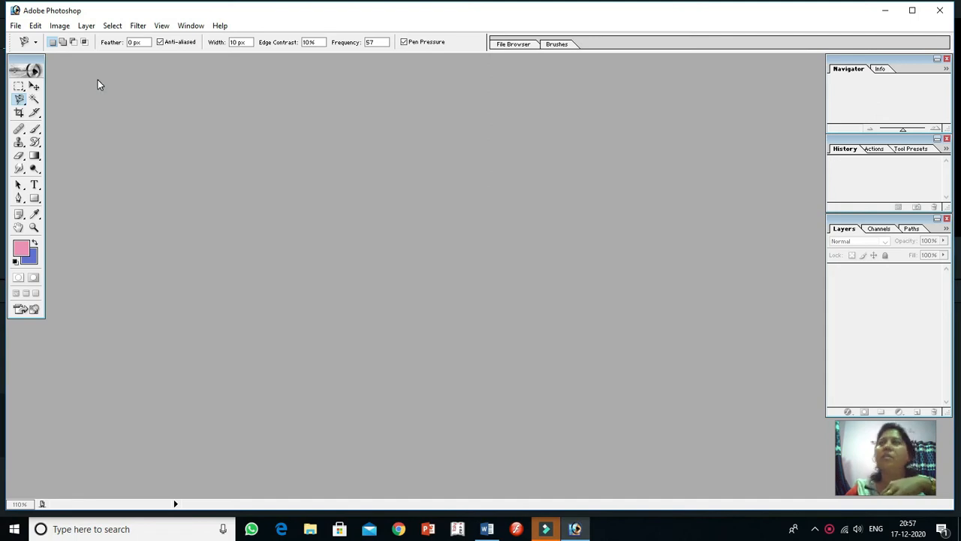
# Open the DHONI.jpg portrait from the DEBAJANI folder and maximize its document window
pyautogui.click(16, 25)
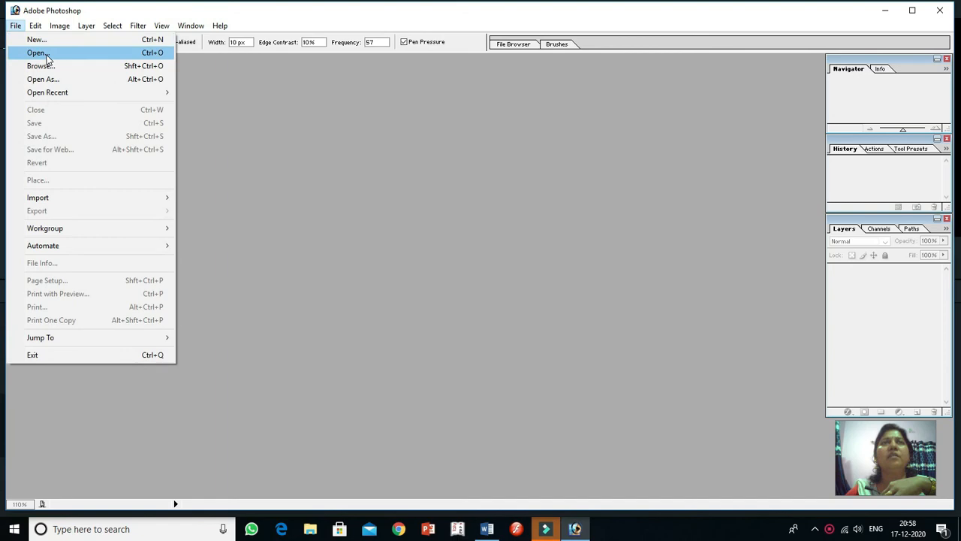
pyautogui.click(36, 53)
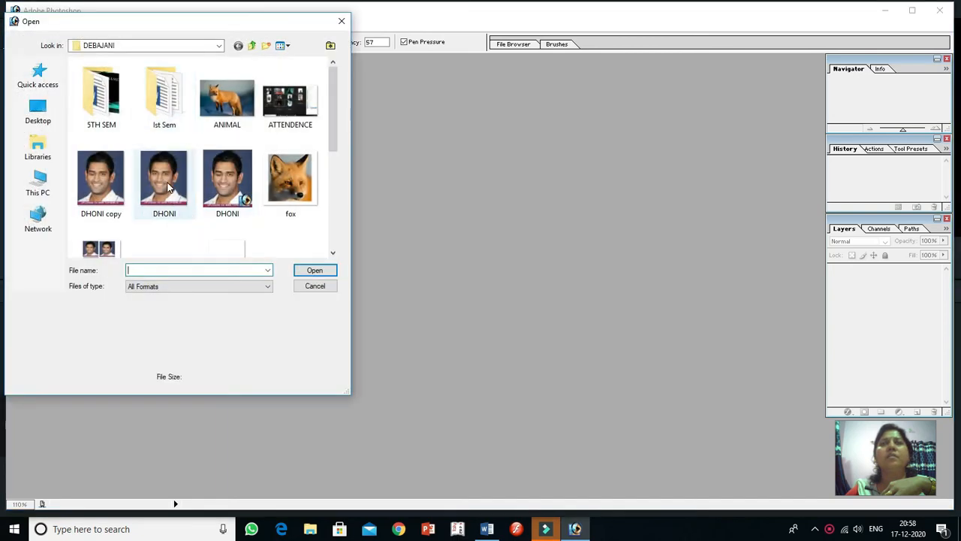
pyautogui.click(164, 180)
pyautogui.click(314, 270)
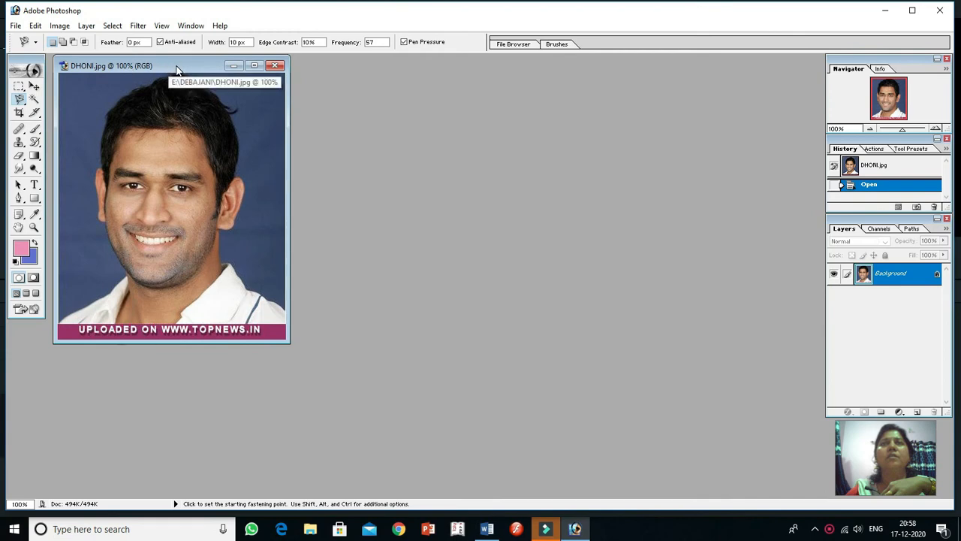
pyautogui.click(254, 65)
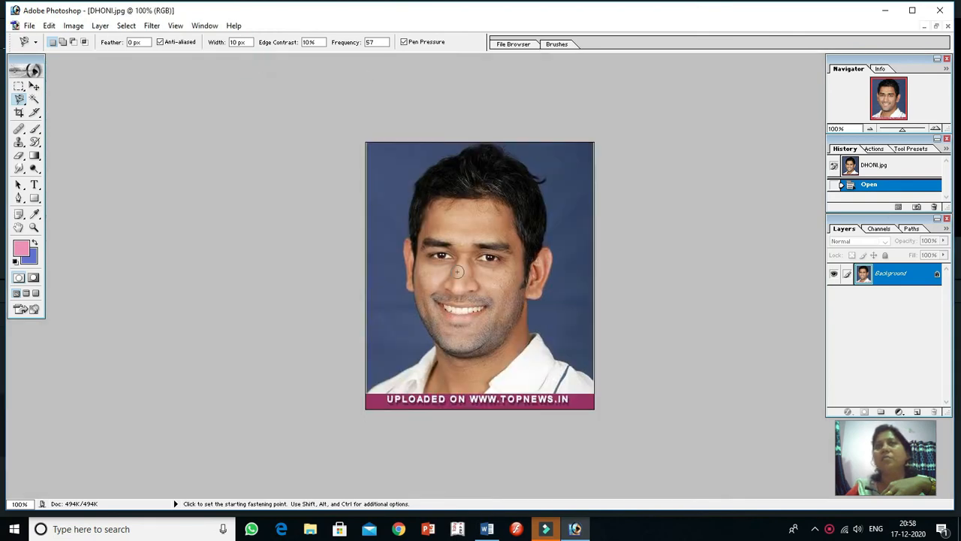
# Select the left-hand part of the portrait's hair, from the hairline to the crown, with the Magnetic Lasso Tool
pyautogui.scroll(2, 457, 277)
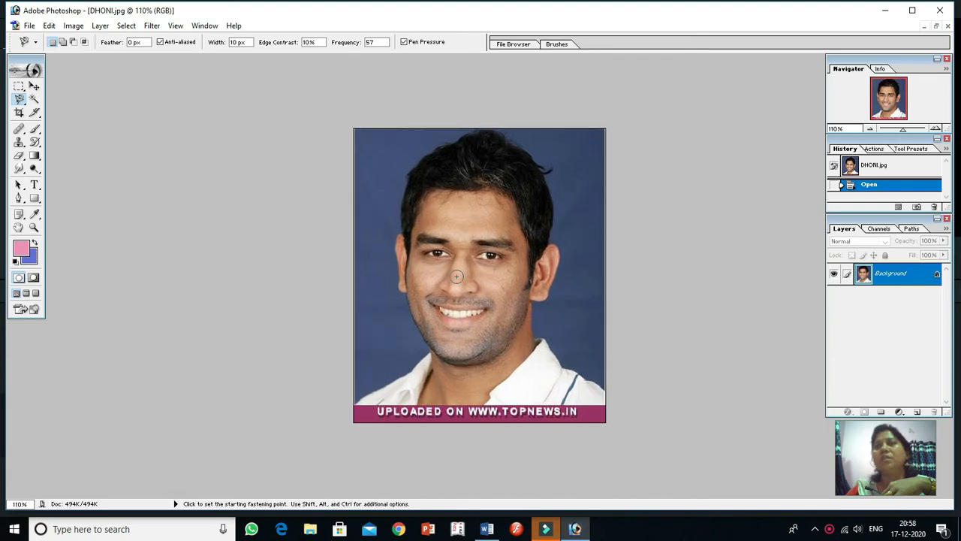
pyautogui.scroll(2, 456, 276)
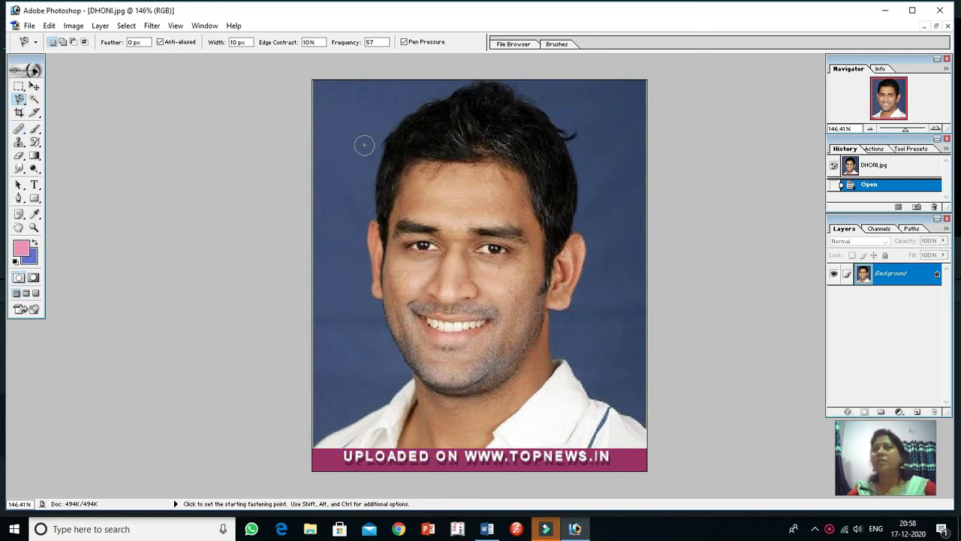
pyautogui.click(20, 106)
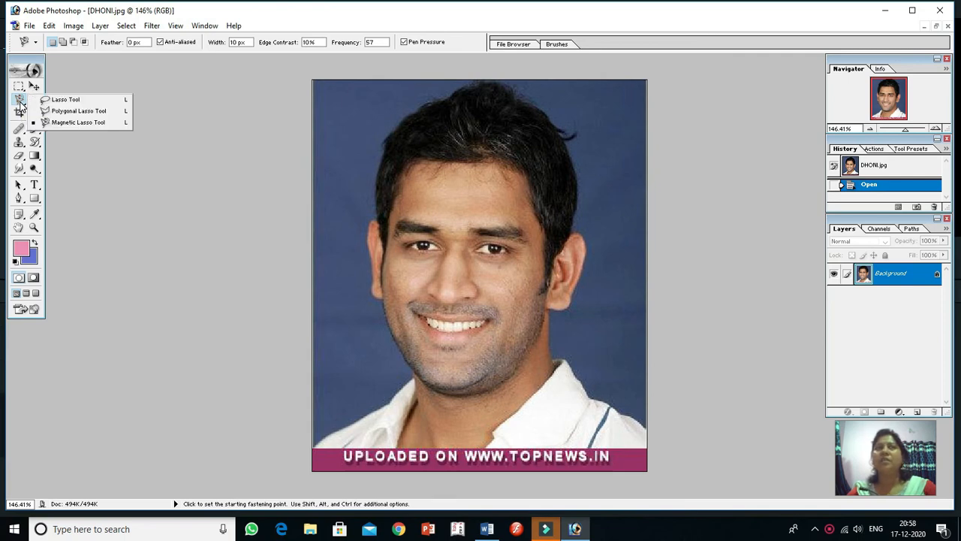
pyautogui.click(67, 122)
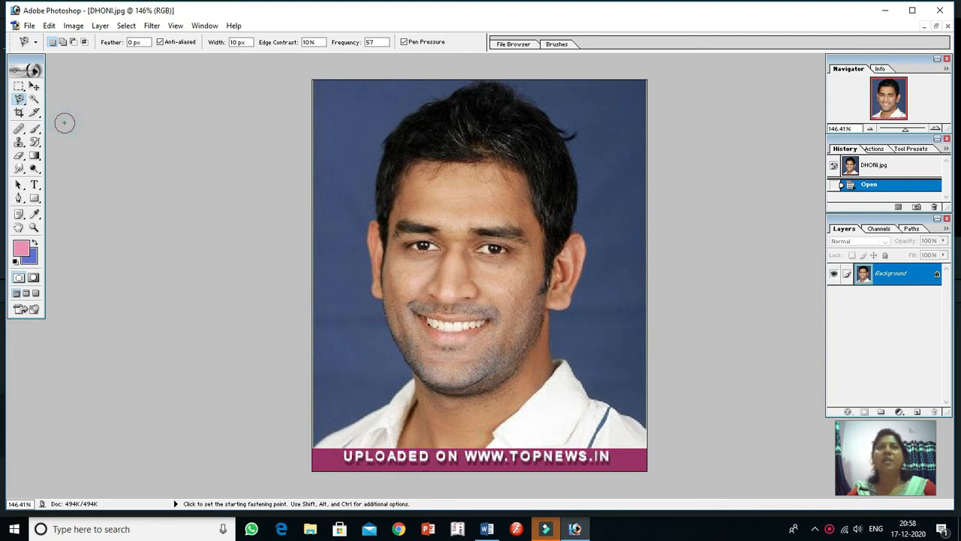
pyautogui.click(482, 160)
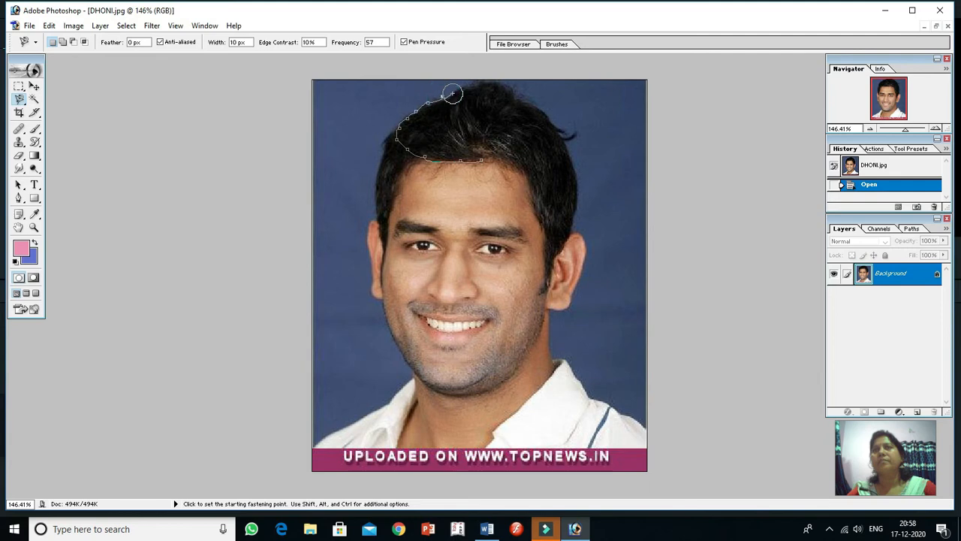
pyautogui.click(476, 86)
pyautogui.click(476, 97)
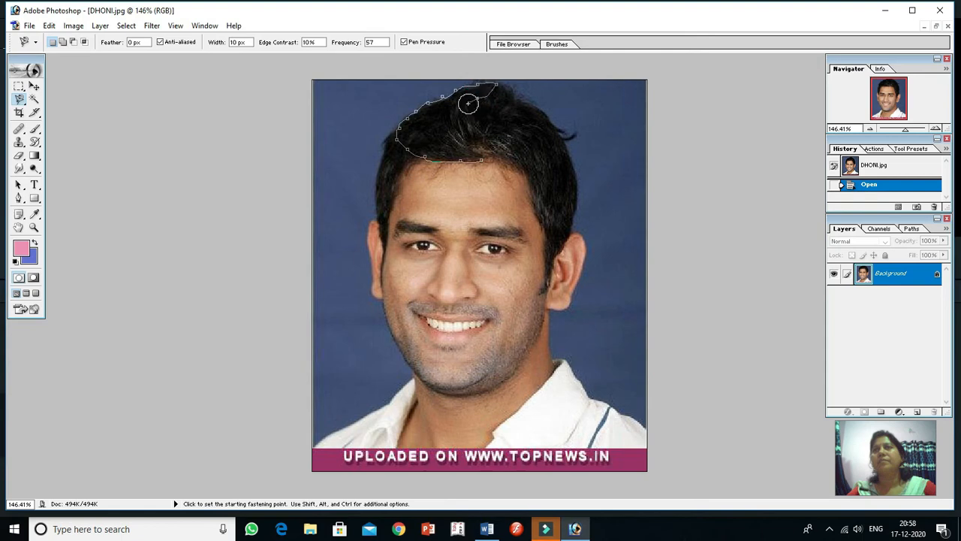
pyautogui.click(480, 126)
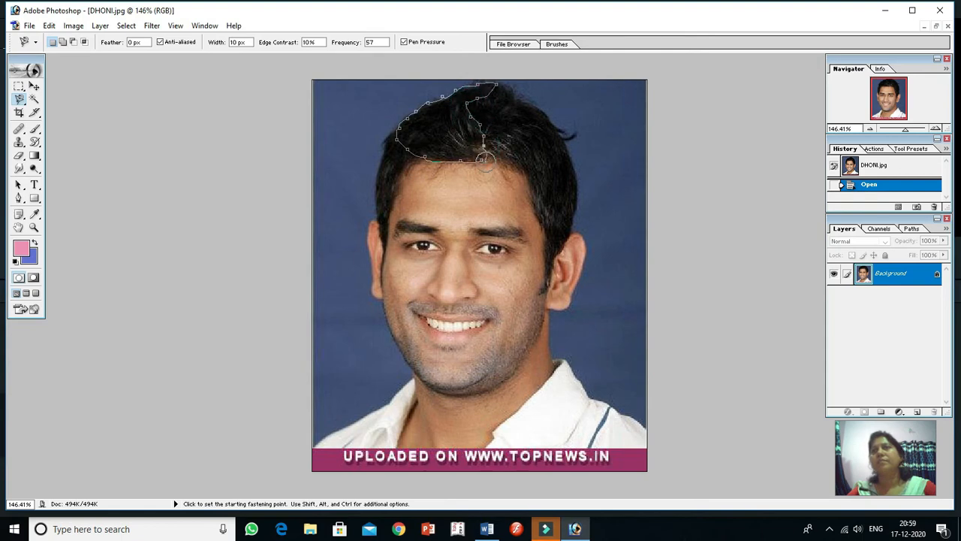
pyautogui.doubleClick(484, 157)
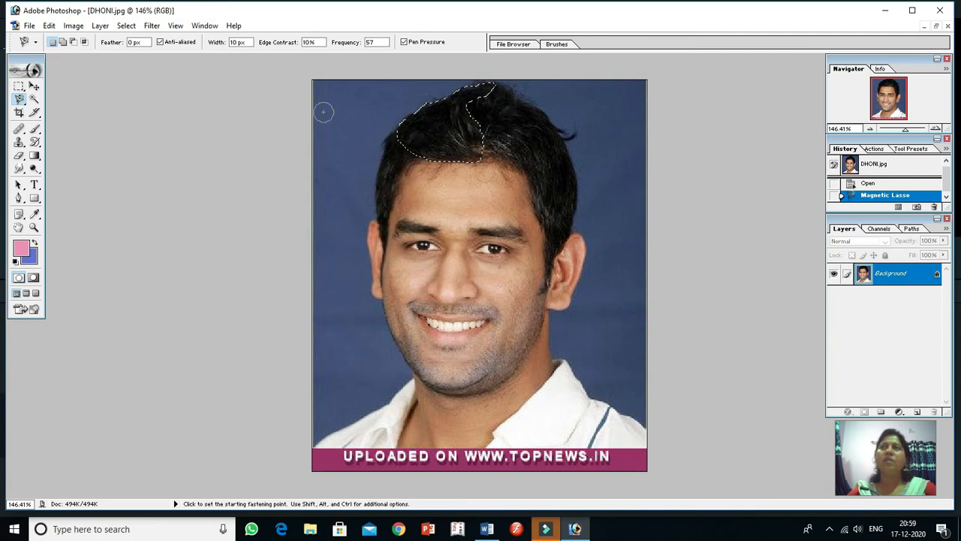
# Add a Hue/Saturation adjustment layer for the selected hair with the default layer options and enable Colorize
pyautogui.click(100, 27)
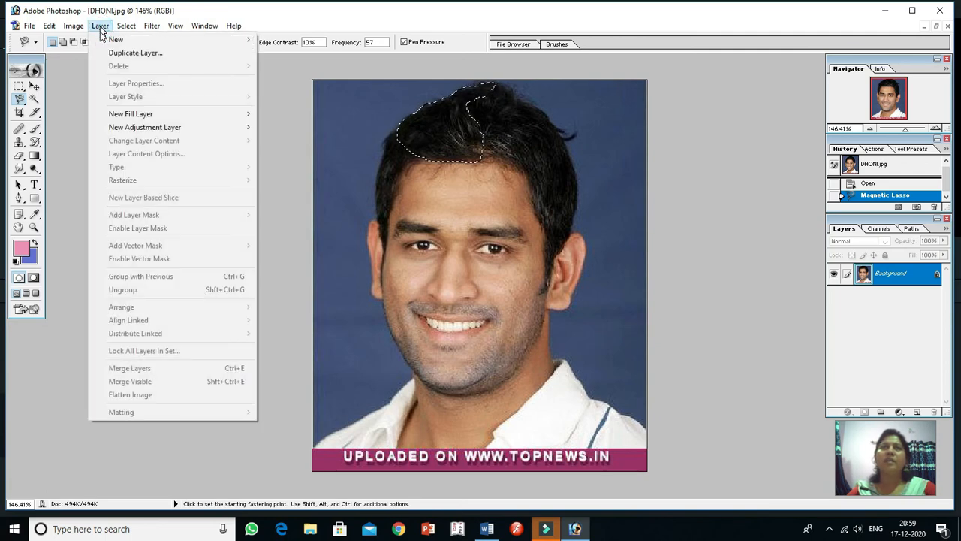
pyautogui.moveTo(128, 129)
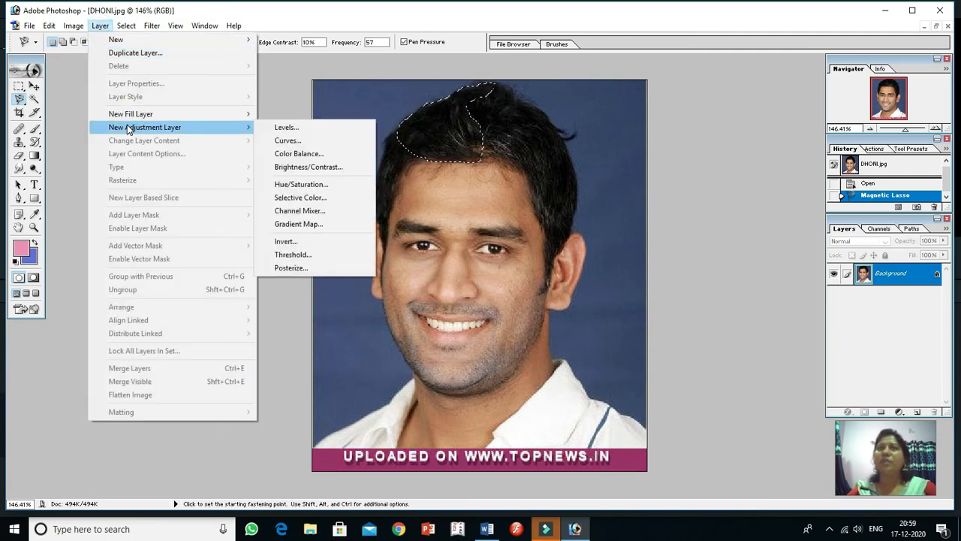
pyautogui.click(316, 188)
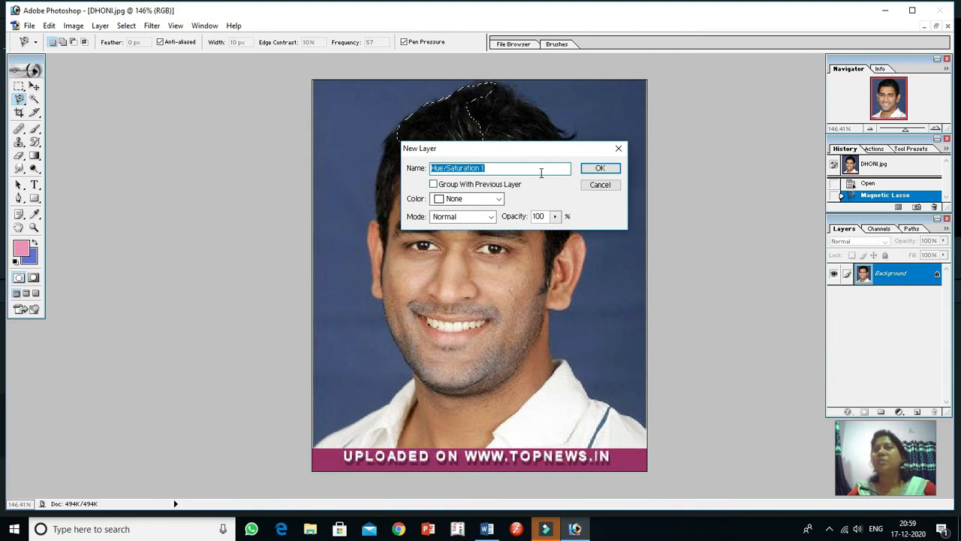
pyautogui.click(602, 168)
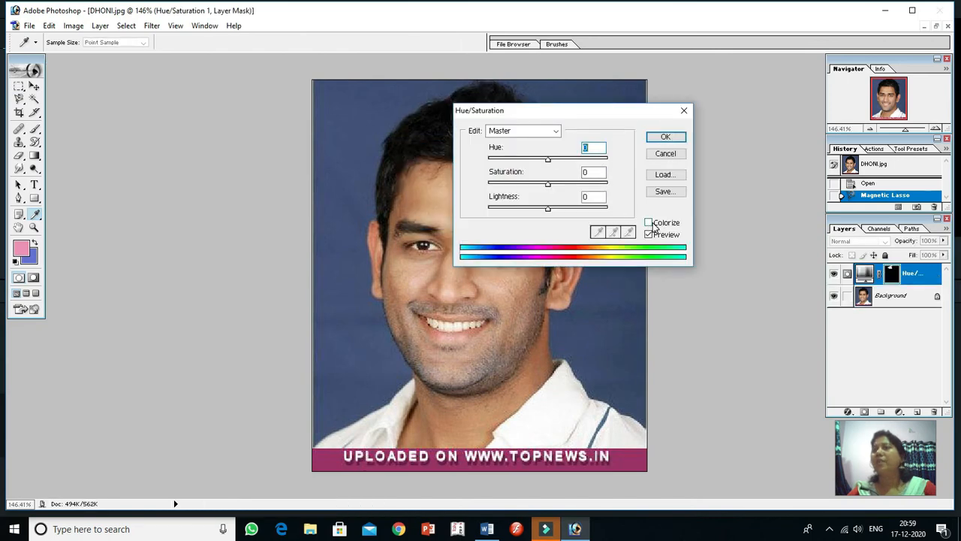
pyautogui.click(654, 227)
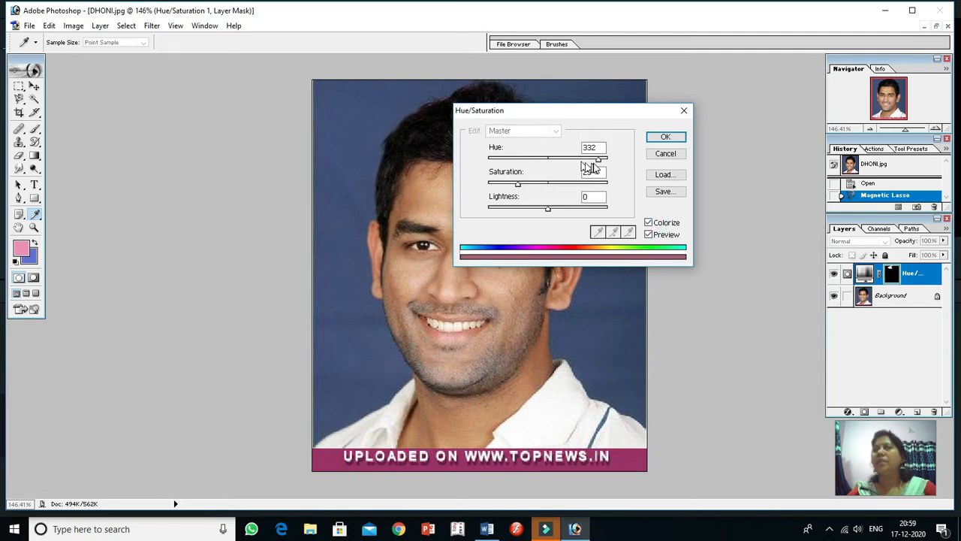
# Set the hair's colorize Hue to 9 and Saturation to 45, and apply the adjustment
pyautogui.moveTo(598, 164); pyautogui.dragTo(505, 161)
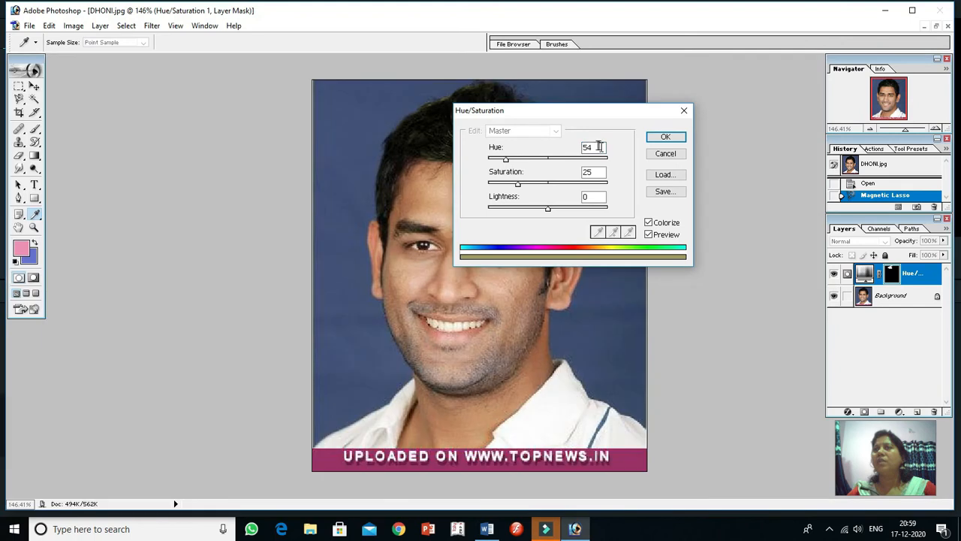
pyautogui.doubleClick(596, 147)
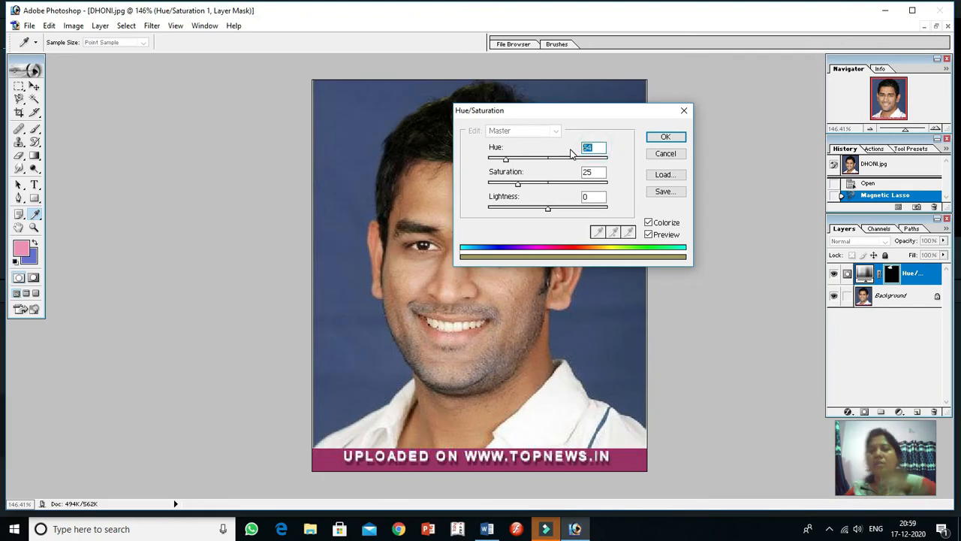
pyautogui.write('9')
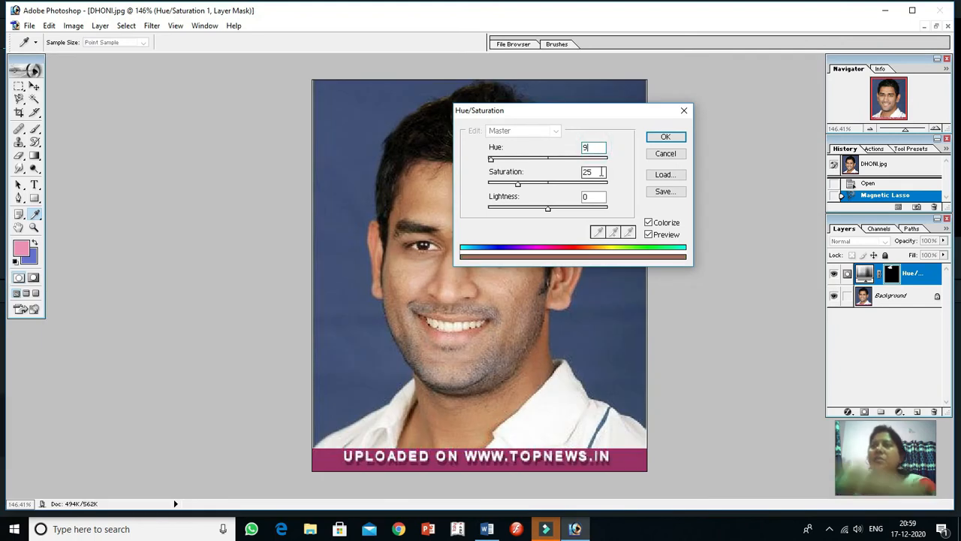
pyautogui.doubleClick(593, 172)
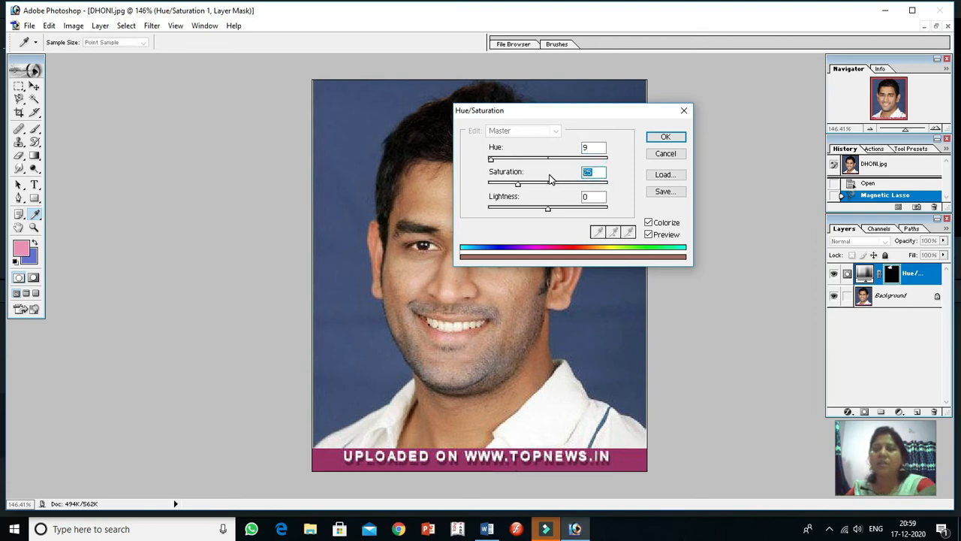
pyautogui.write('45')
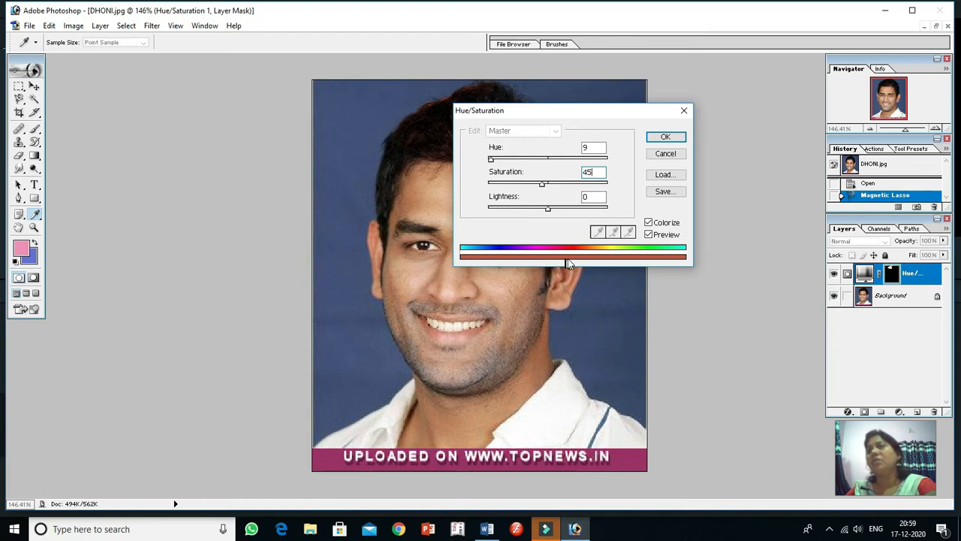
pyautogui.click(664, 137)
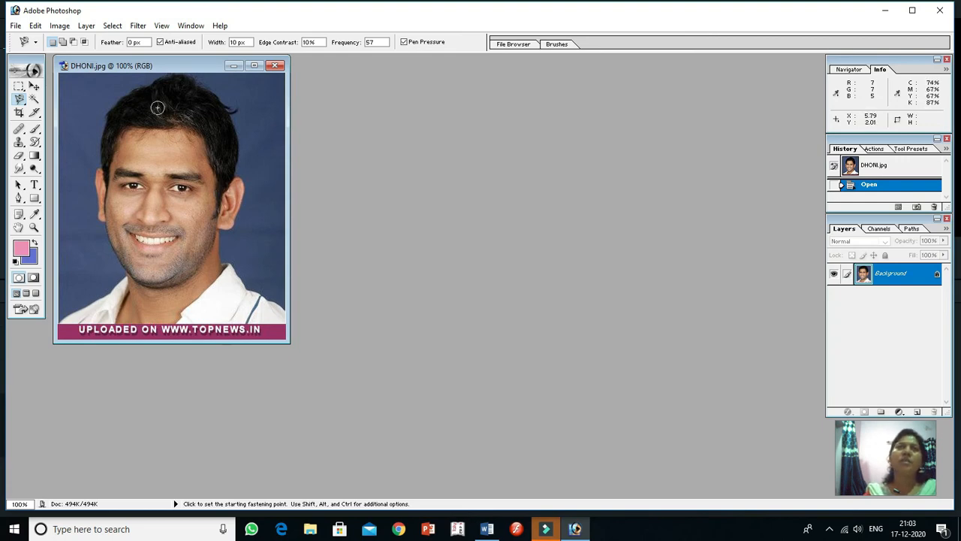
# Duplicate the Background layer of DHONI.jpg as NEWCOPY, and switch the new layer's position lock on and off again
pyautogui.click(85, 27)
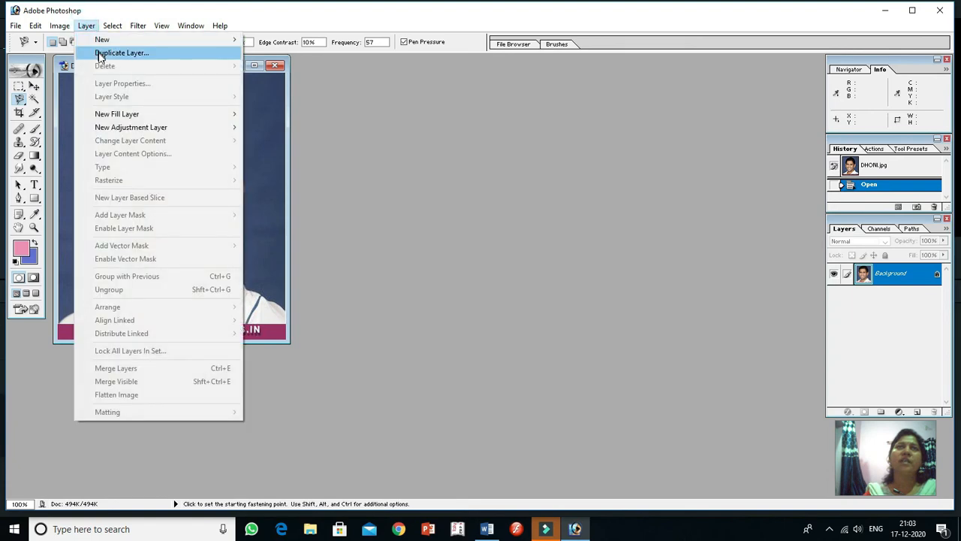
pyautogui.click(100, 54)
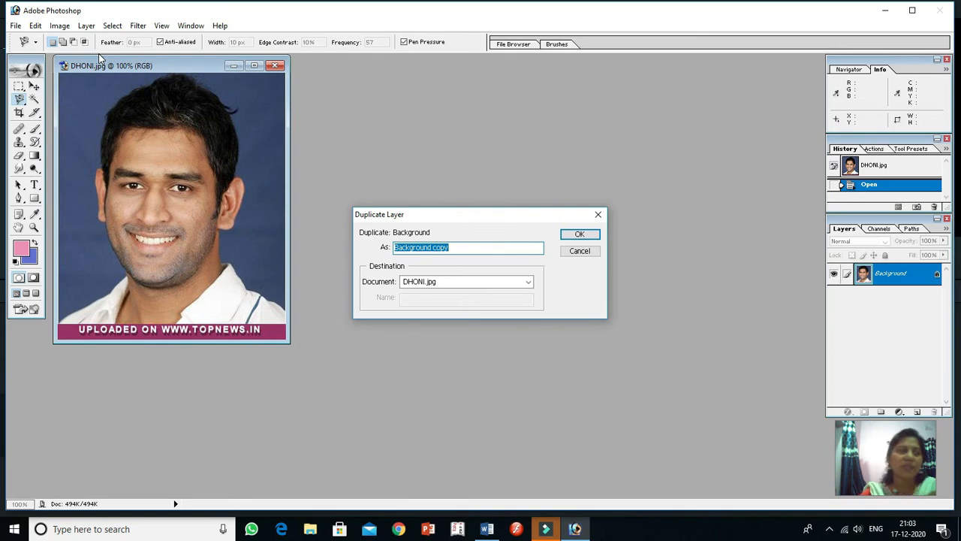
pyautogui.write('NEWCOPY')
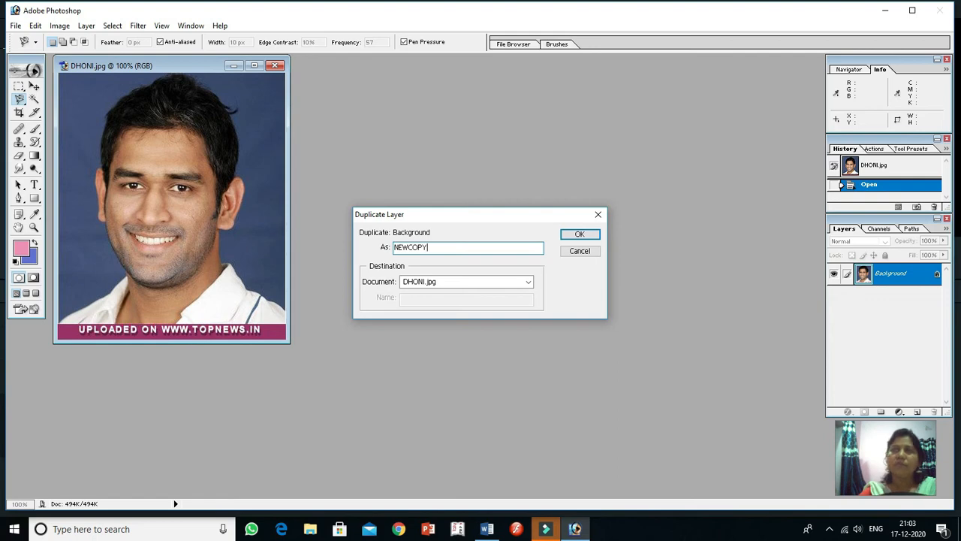
pyautogui.click(584, 235)
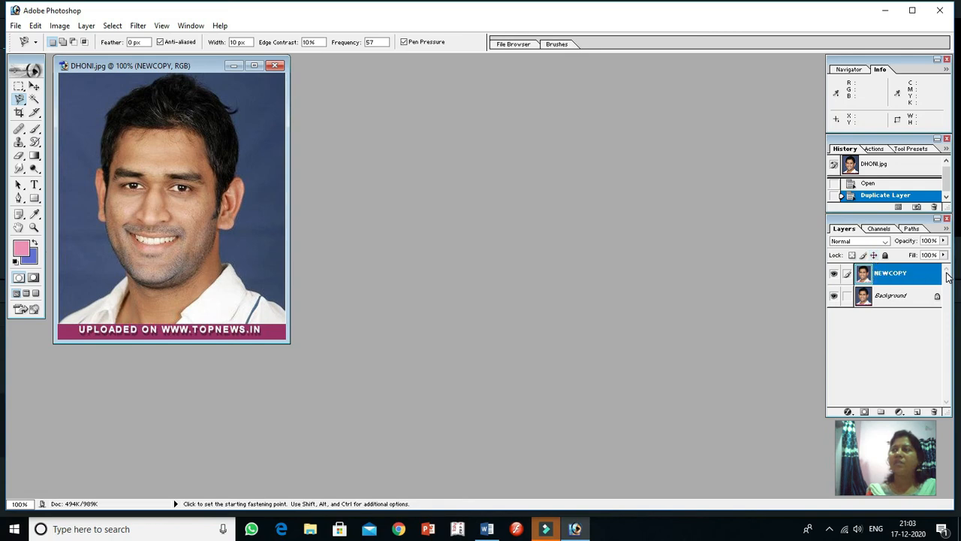
pyautogui.click(874, 255)
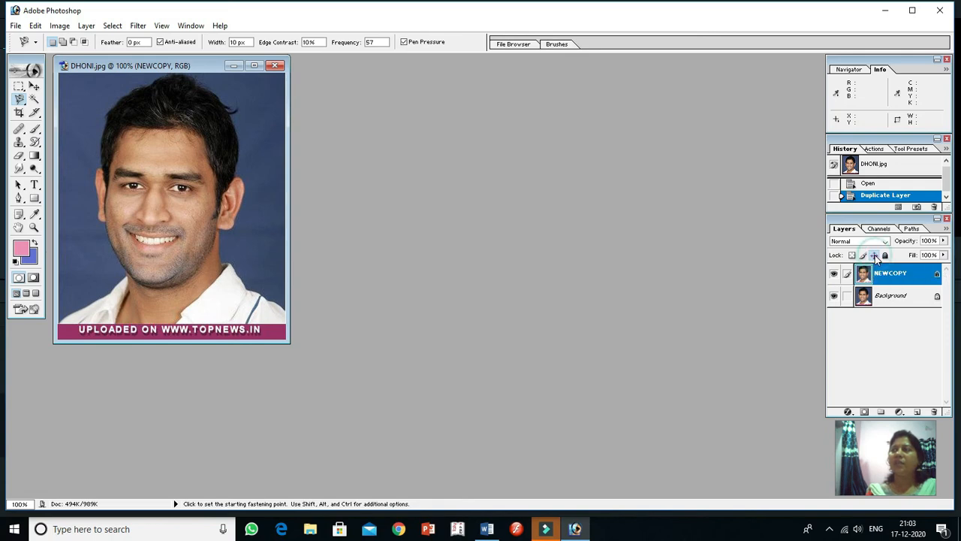
pyautogui.click(874, 255)
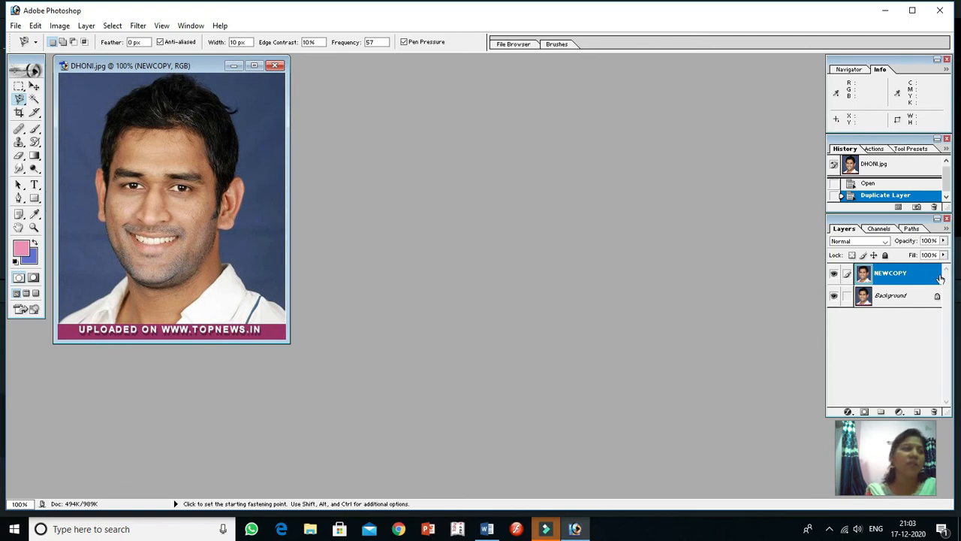
# Smudge the left-hand eye in the portrait on the NEWCOPY layer with the Smudge Tool in a maximized window
pyautogui.click(254, 66)
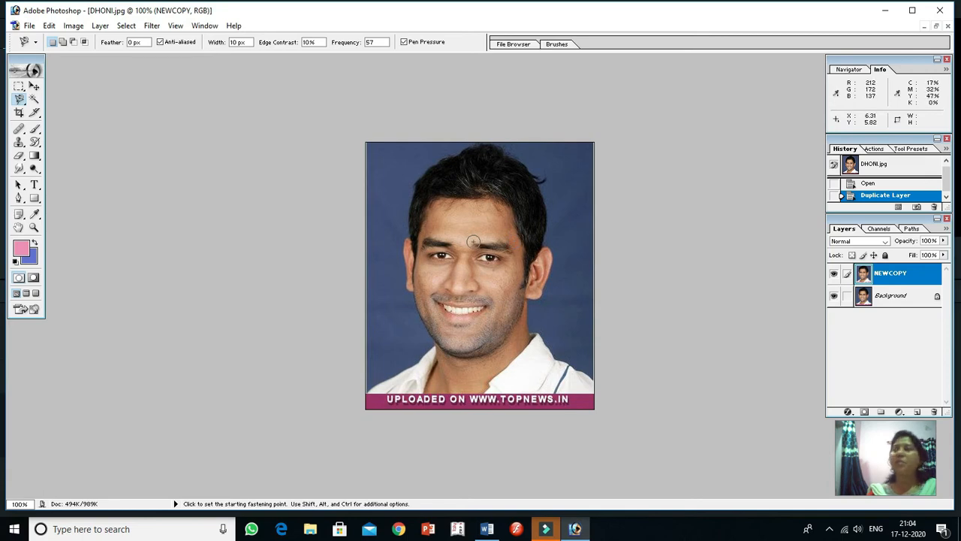
pyautogui.hotkey('ctrl', '+')
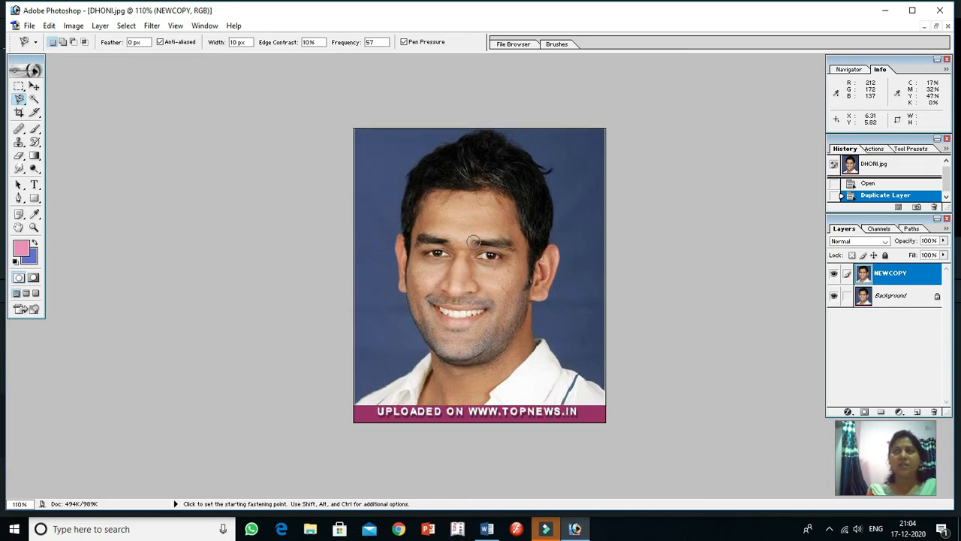
pyautogui.scroll(1, 471, 239)
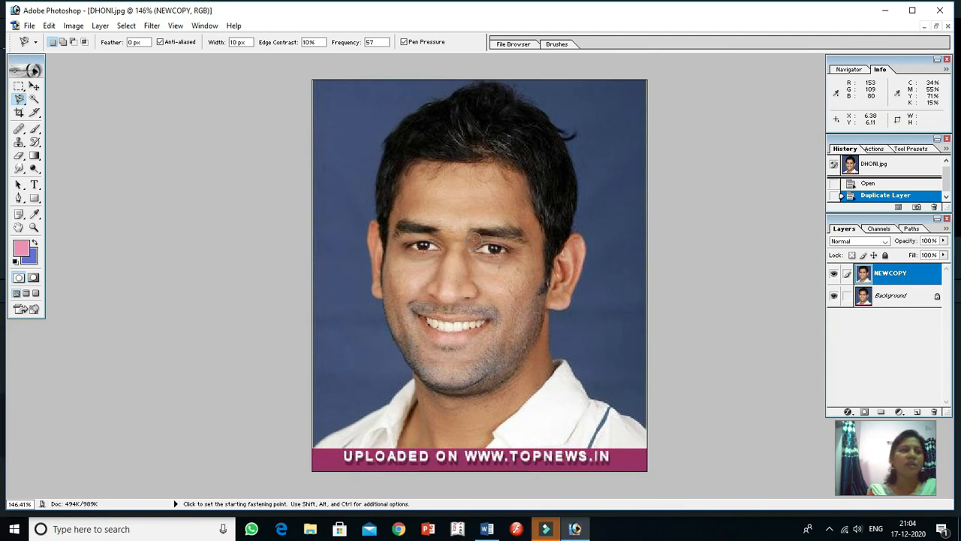
pyautogui.click(23, 173)
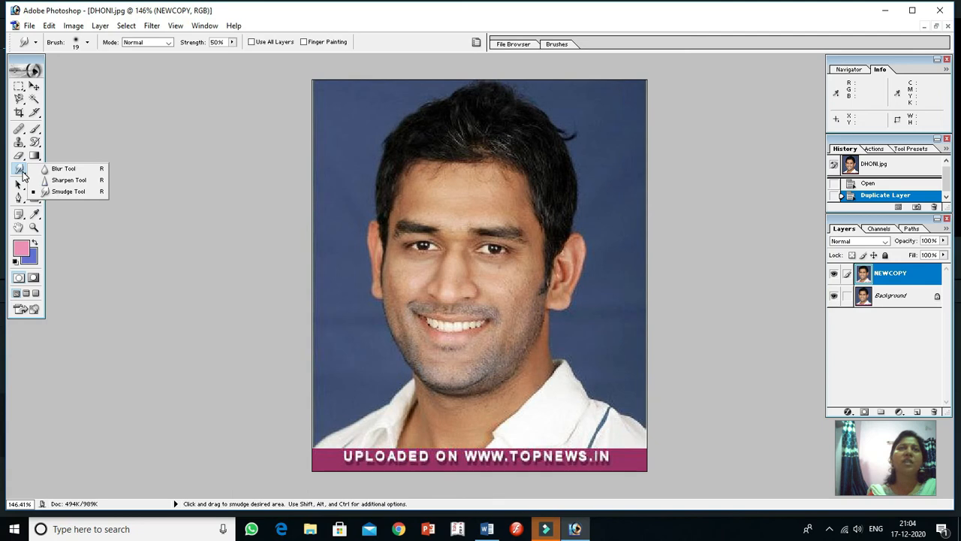
pyautogui.click(23, 174)
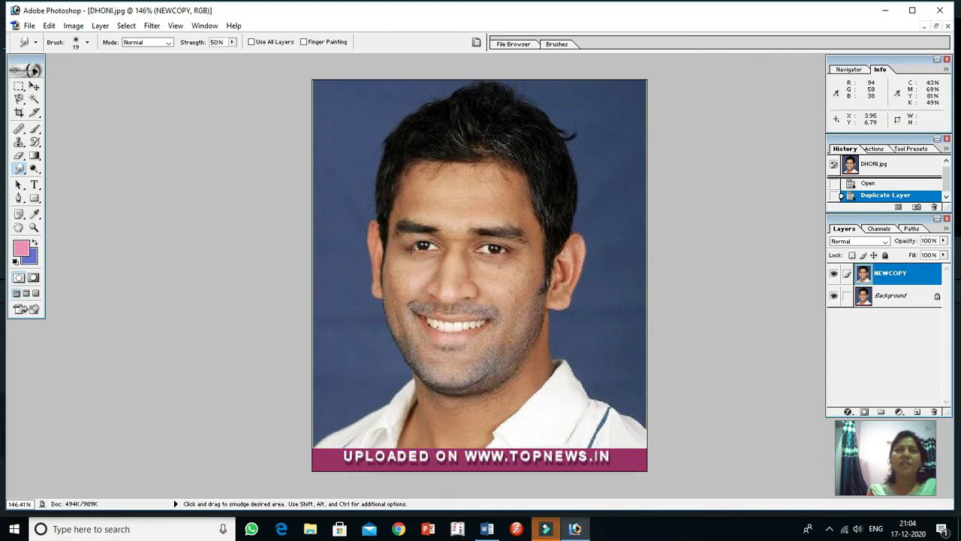
pyautogui.moveTo(412, 252)
pyautogui.mouseDown()
pyautogui.moveTo(411, 240)
pyautogui.moveTo(424, 248)
pyautogui.mouseUp()
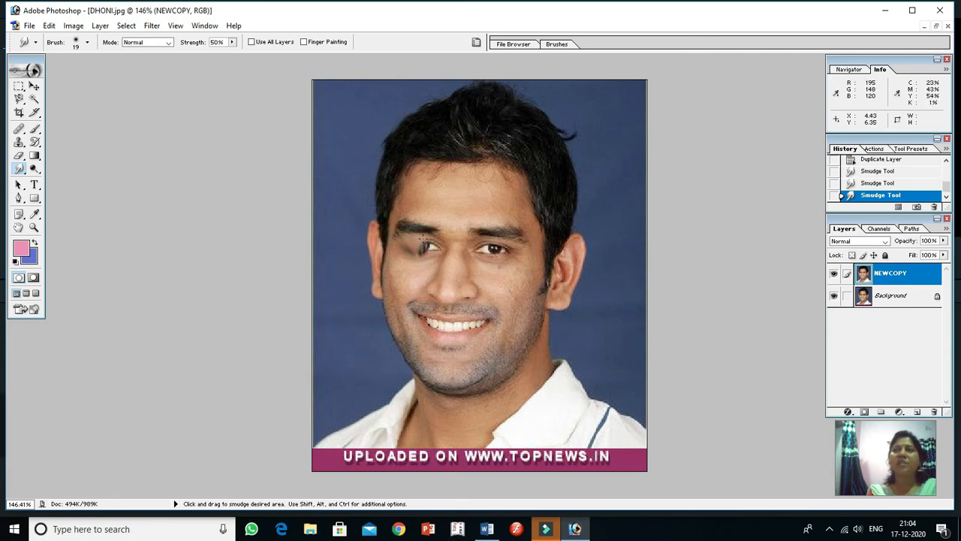
# Smudge away the remaining dark traces of the left-hand eye on the NEWCOPY layer, blending them into the surrounding skin
pyautogui.moveTo(424, 240)
pyautogui.mouseDown()
pyautogui.moveTo(440, 255)
pyautogui.moveTo(411, 251)
pyautogui.mouseUp()
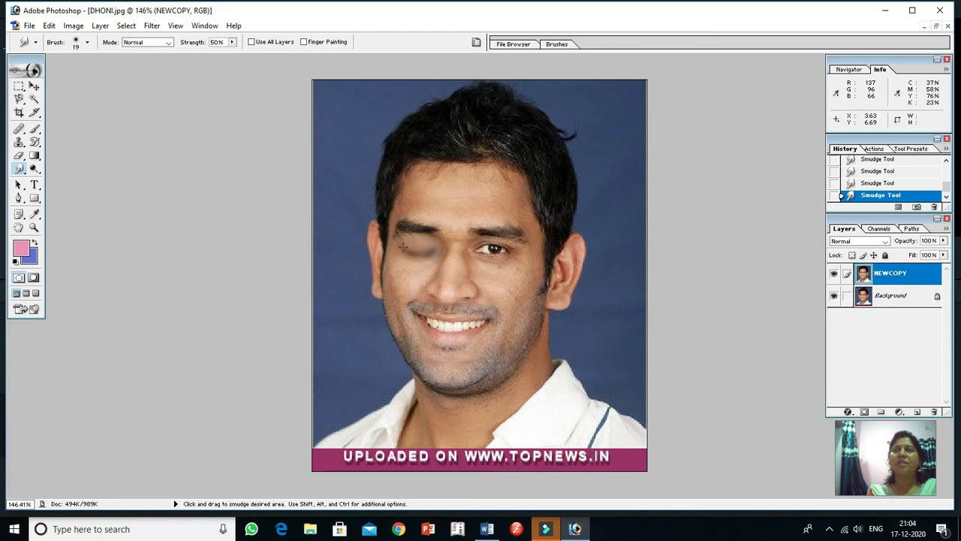
pyautogui.moveTo(405, 239)
pyautogui.mouseDown()
pyautogui.moveTo(411, 249)
pyautogui.moveTo(410, 238)
pyautogui.moveTo(430, 246)
pyautogui.moveTo(406, 248)
pyautogui.mouseUp()
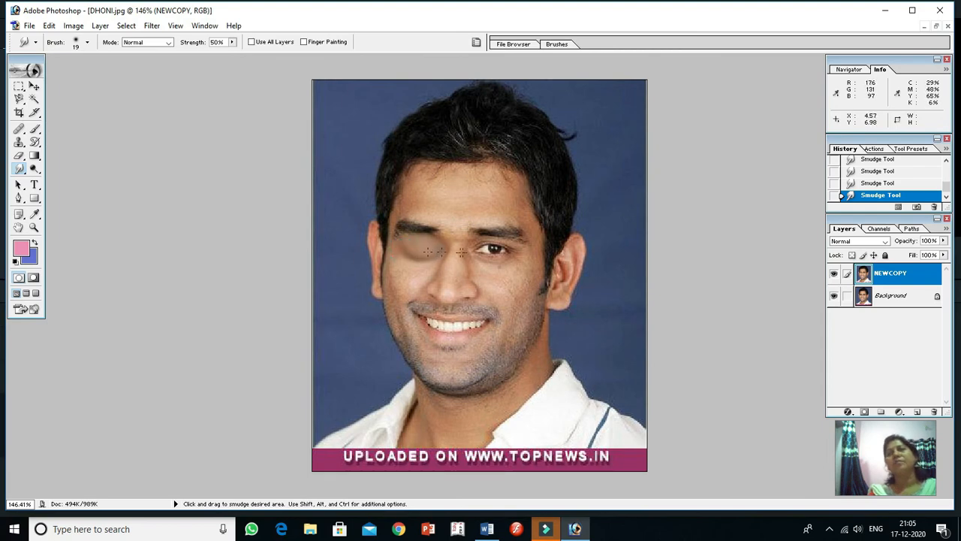
pyautogui.rightClick(426, 245)
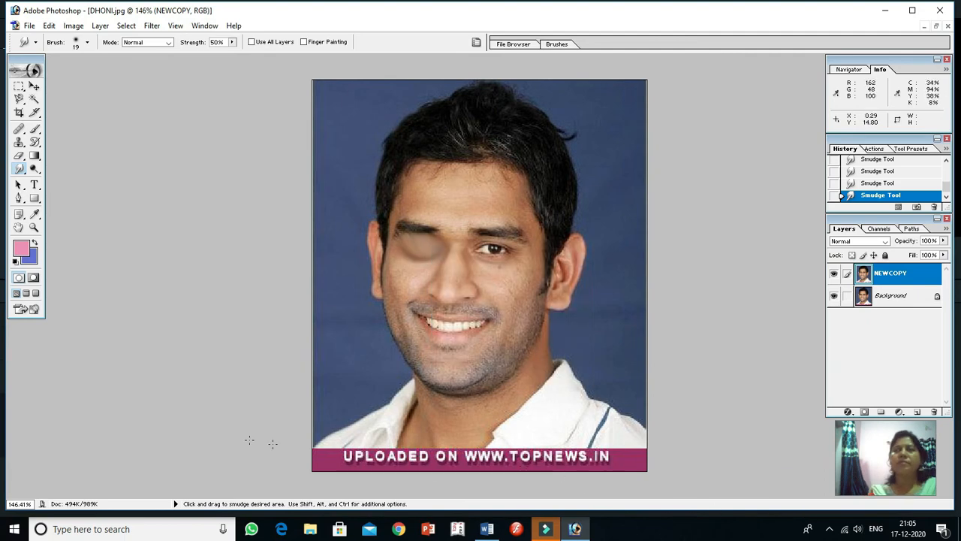
# Switch to ImageReady with DHONI.jpg in a maximized window, and hide the NEWCOPY layer with Background selected for the first animation frame
pyautogui.click(20, 311)
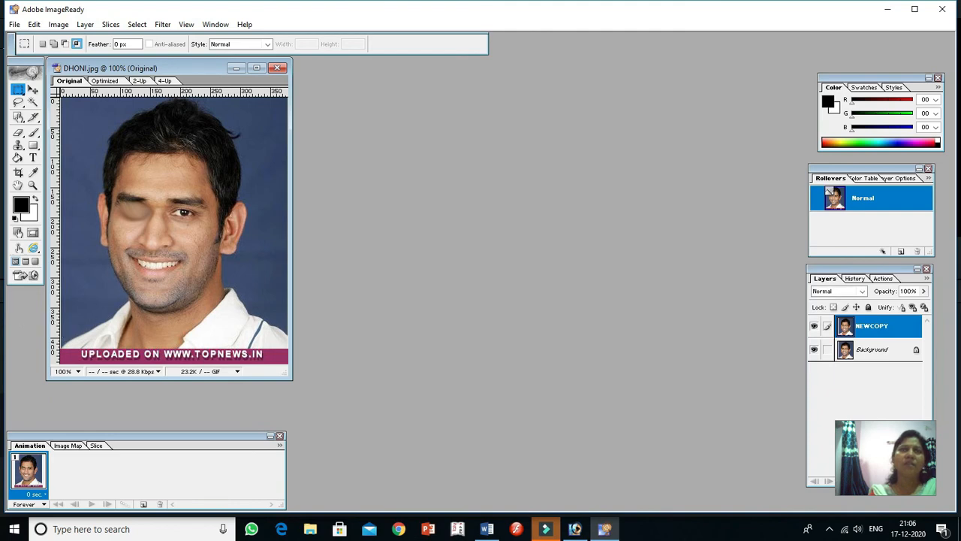
pyautogui.click(255, 69)
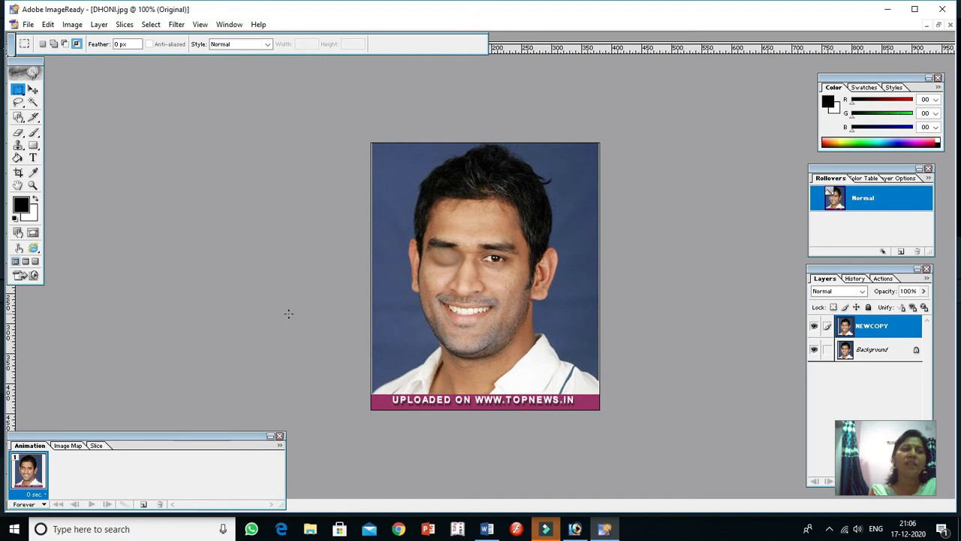
pyautogui.click(875, 351)
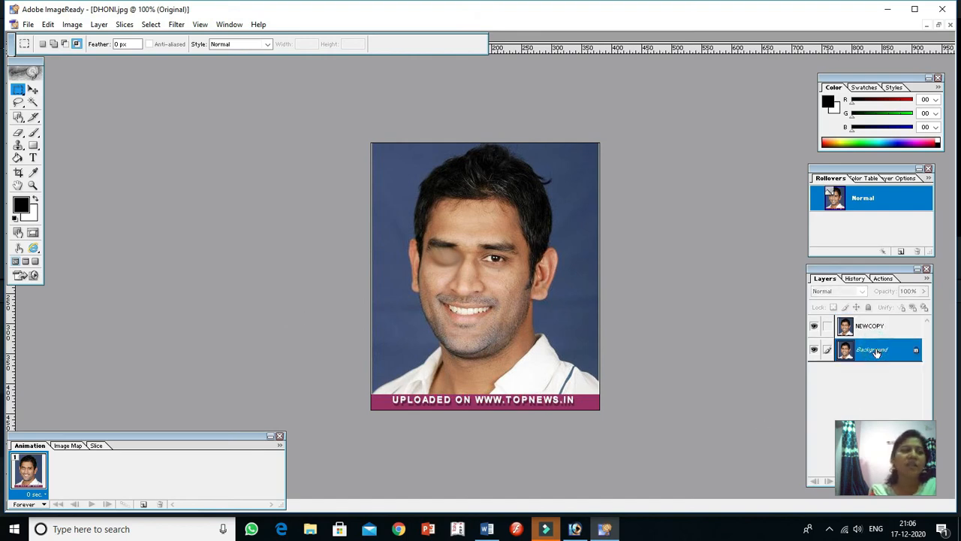
pyautogui.click(817, 328)
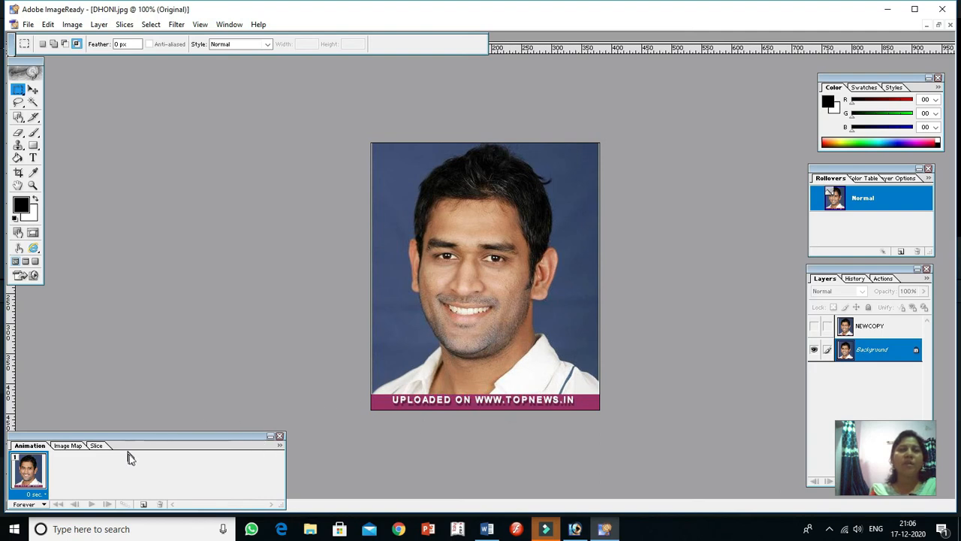
# Add a second animation frame and show the NEWCOPY layer in it
pyautogui.click(143, 505)
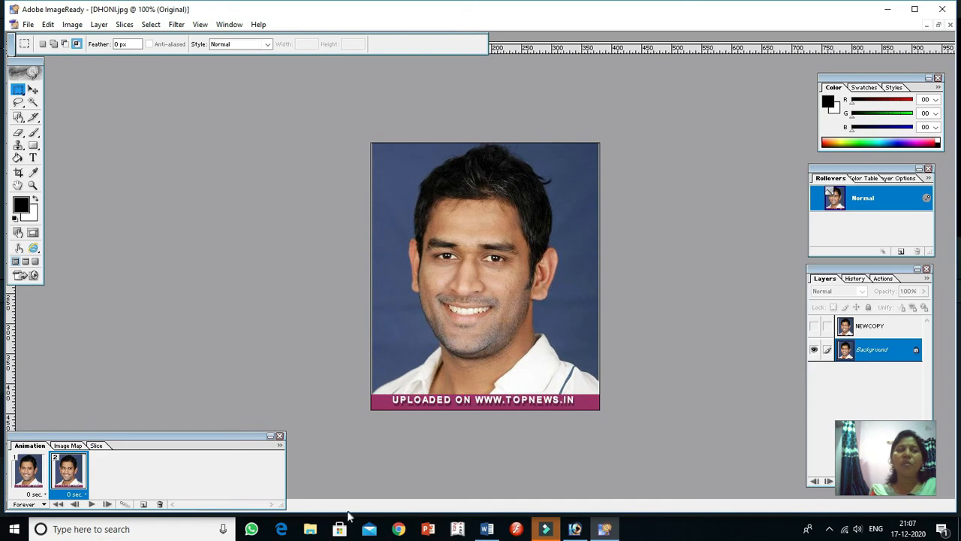
pyautogui.click(815, 329)
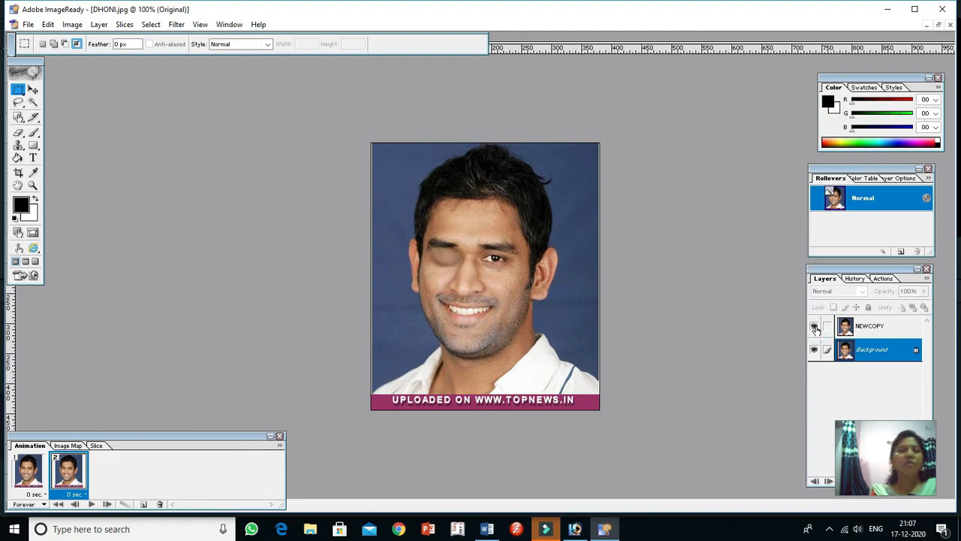
pyautogui.click(814, 347)
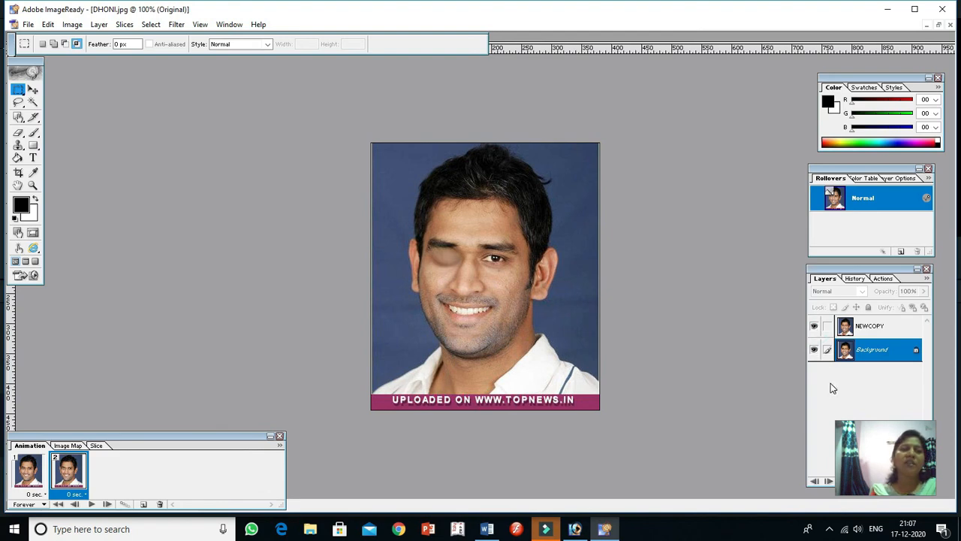
# Set the delay of both animation frames to 0.2 seconds
pyautogui.click(43, 495)
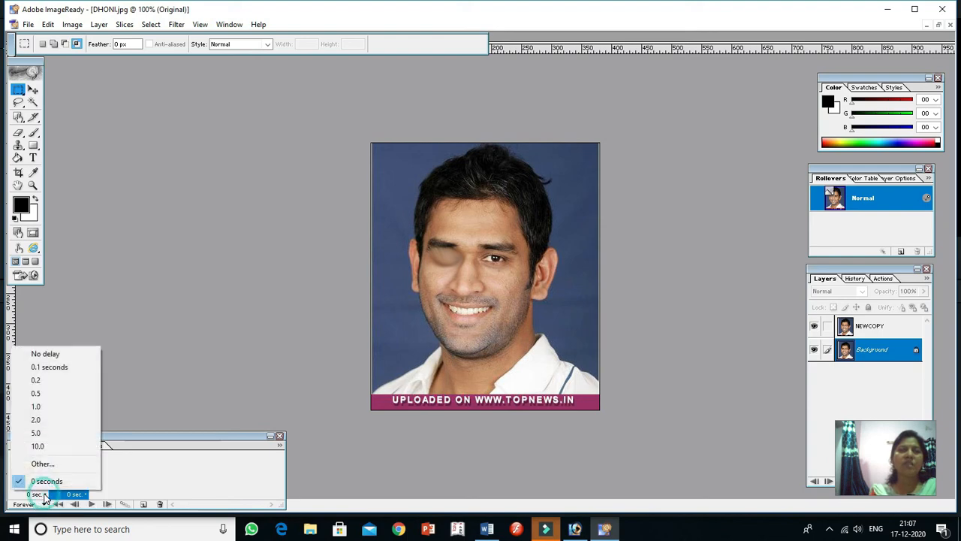
pyautogui.click(41, 381)
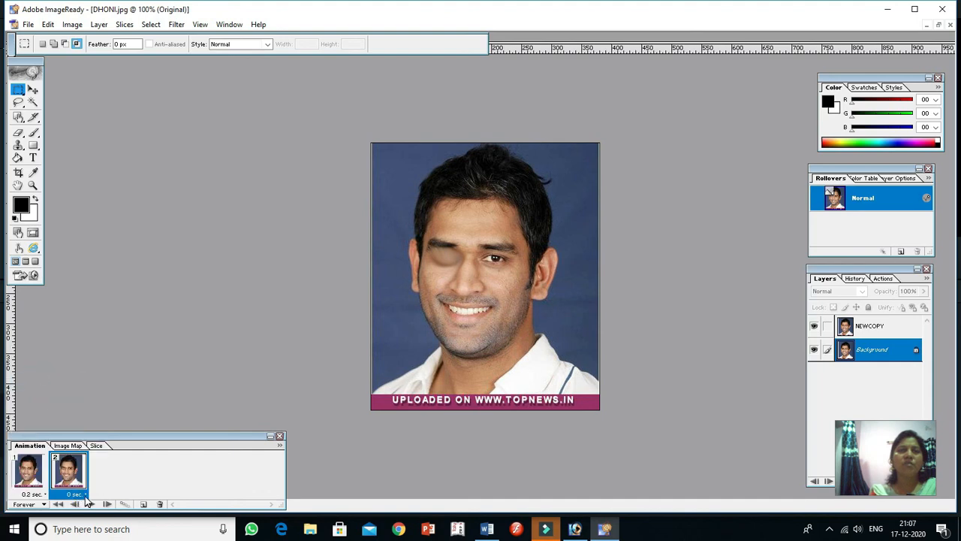
pyautogui.click(85, 495)
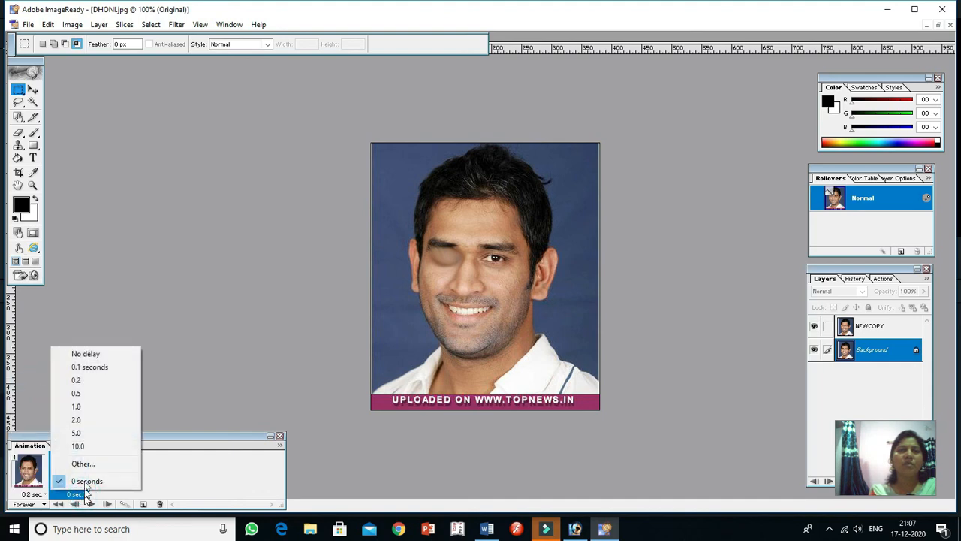
pyautogui.click(81, 380)
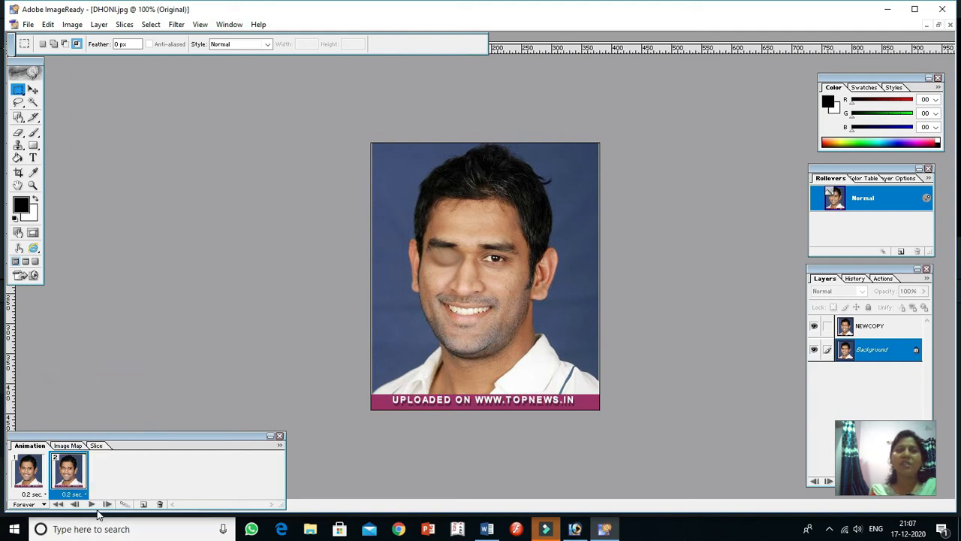
# Play the two-frame winking animation and stop it
pyautogui.click(91, 505)
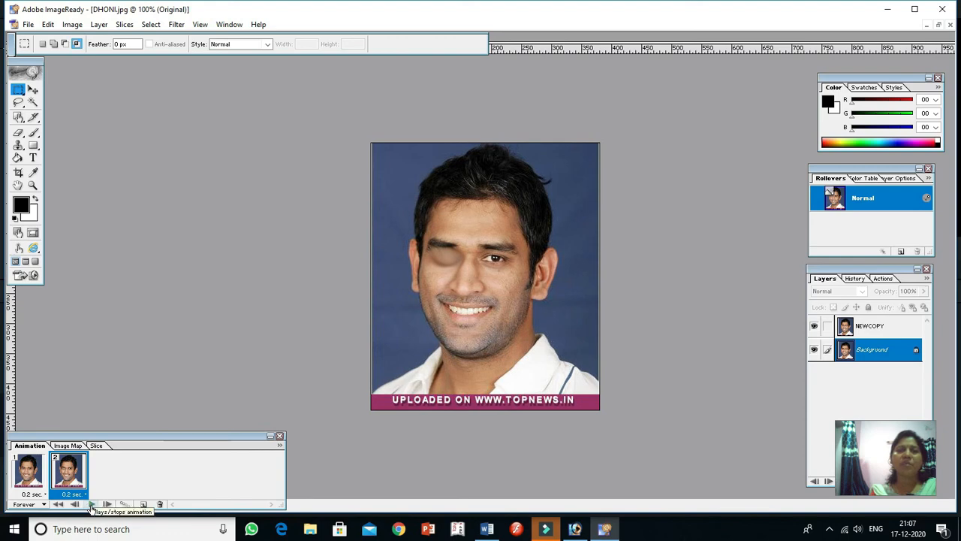
pyautogui.click(91, 504)
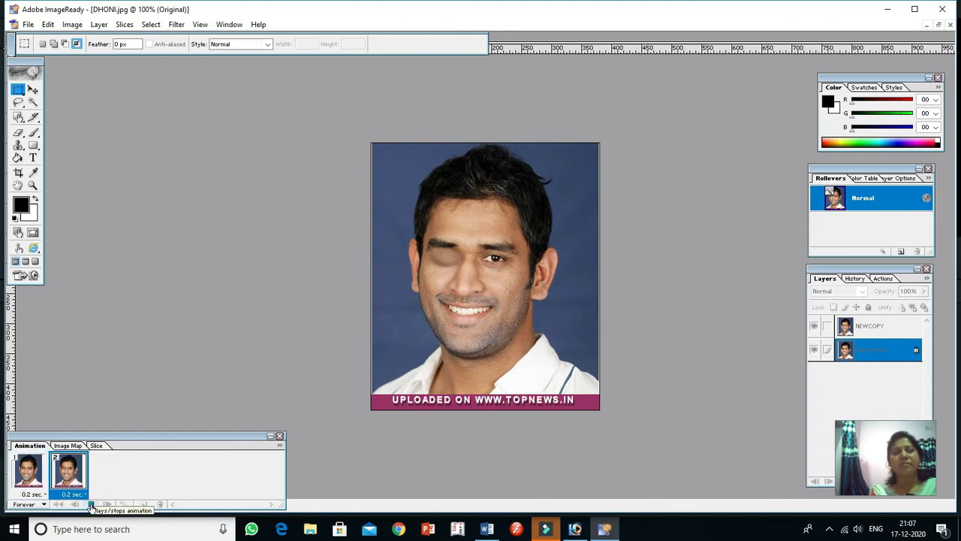
pyautogui.click(90, 504)
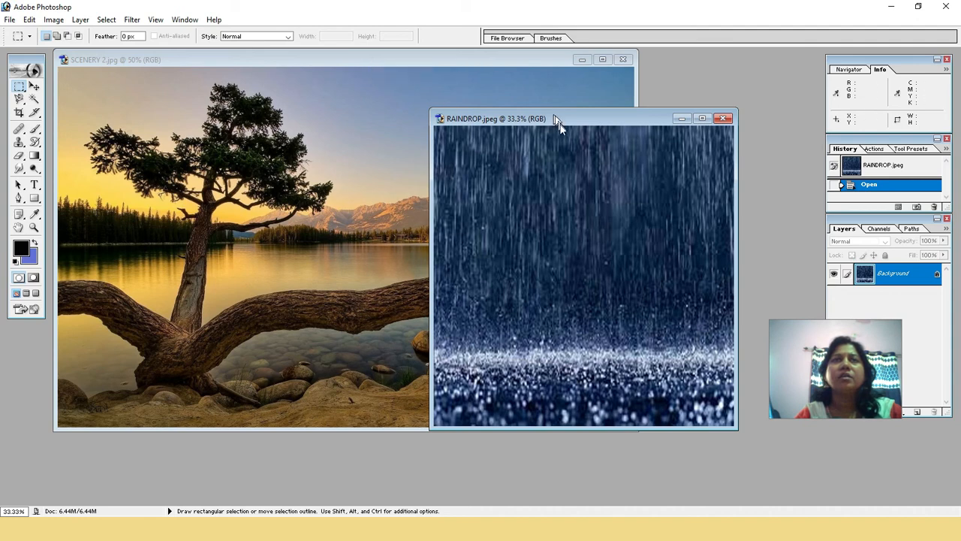
# In Photoshop, move the RAINDROP.jpeg window aside and bring SCENERY 2.jpg to the front
pyautogui.moveTo(562, 120); pyautogui.dragTo(619, 124)
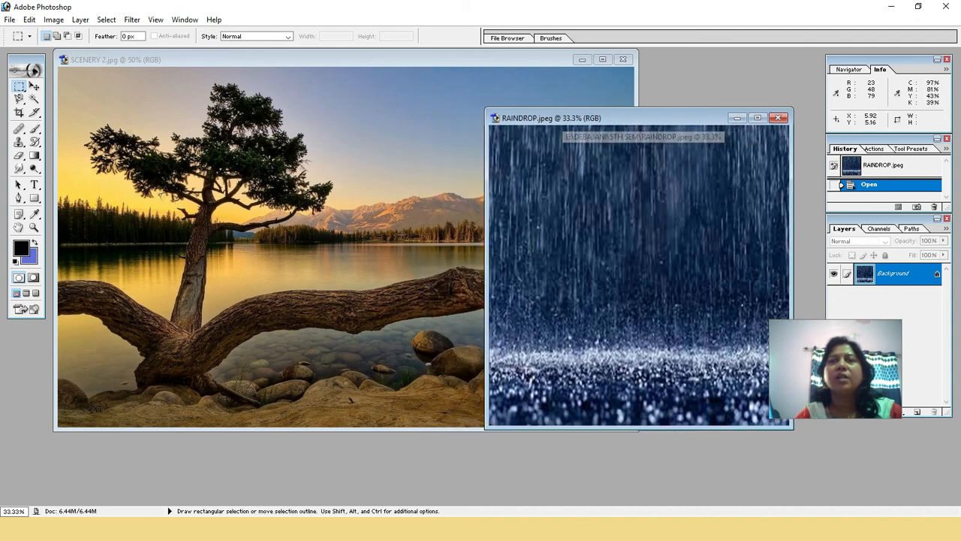
pyautogui.click(317, 63)
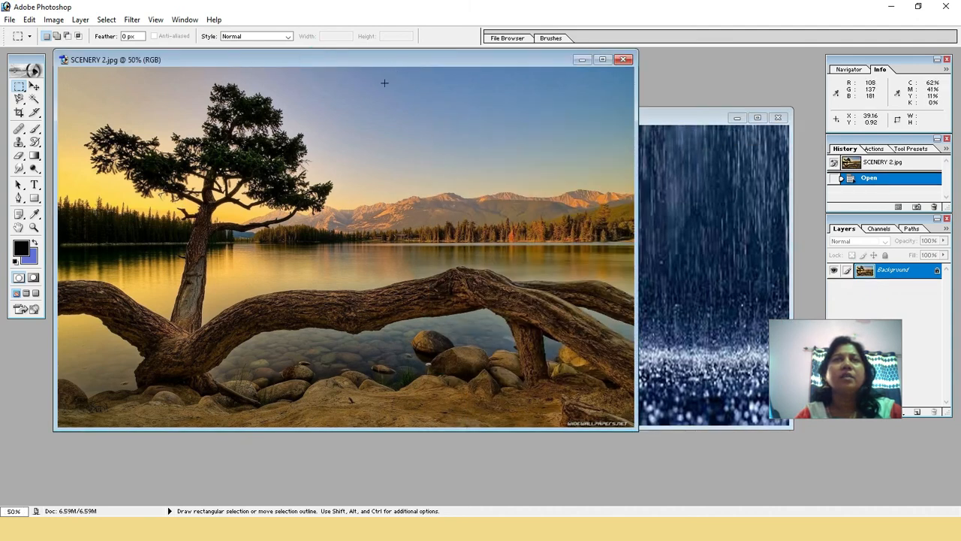
# Create a white RGB document 5 by 5 inches at 72 pixels/inch, and close it again
pyautogui.click(13, 21)
pyautogui.click(23, 34)
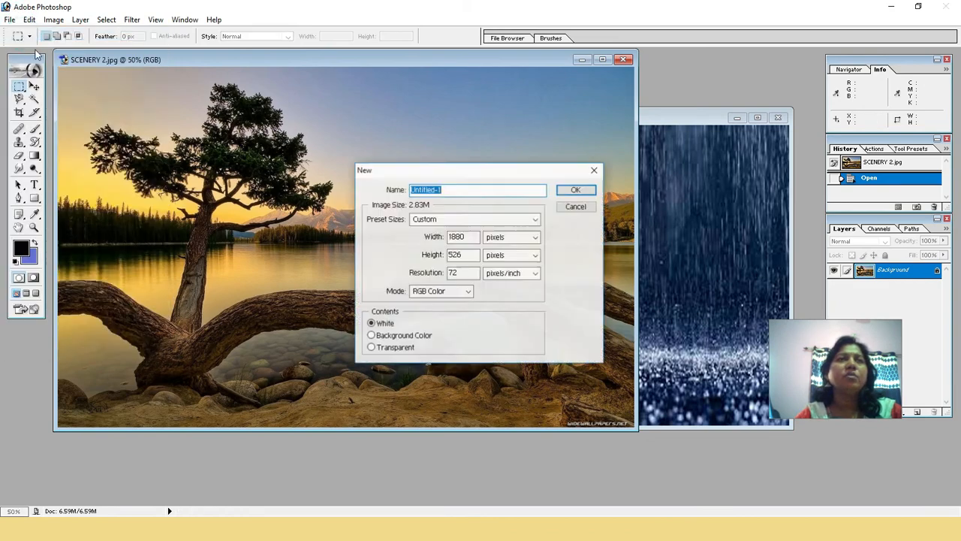
pyautogui.click(518, 244)
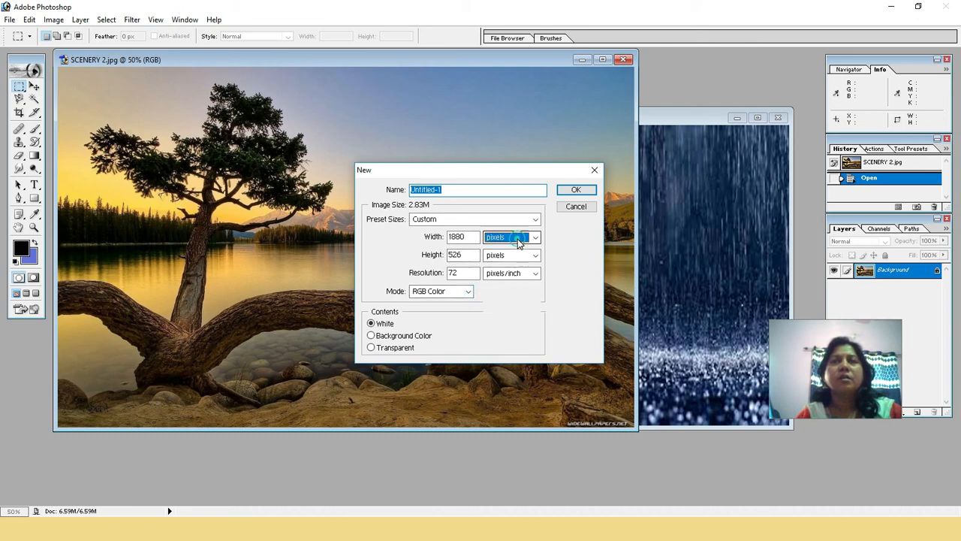
pyautogui.click(513, 262)
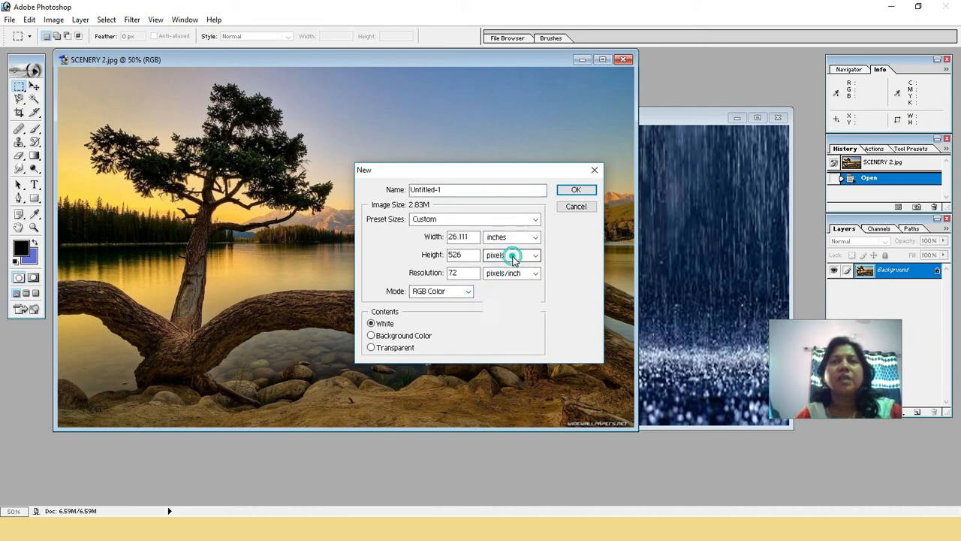
pyautogui.click(513, 256)
pyautogui.click(506, 273)
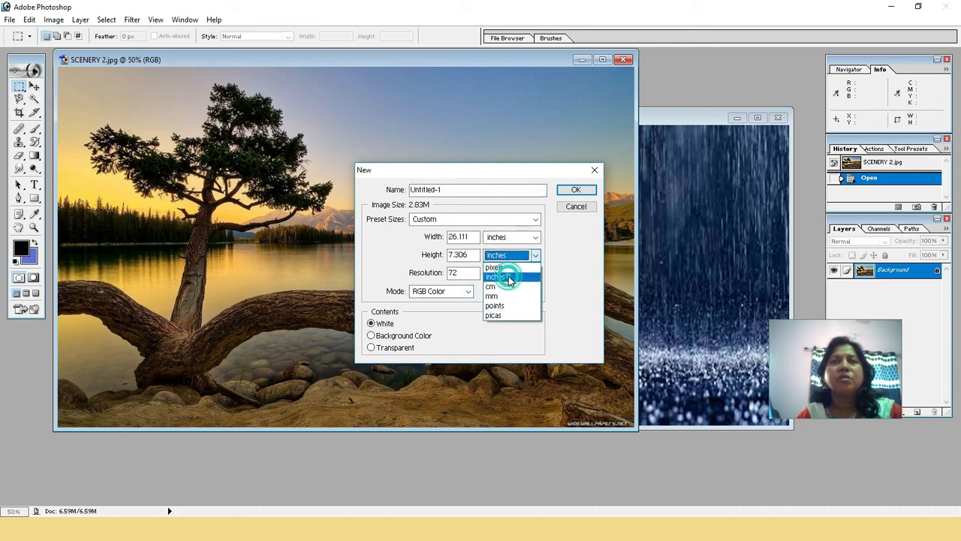
pyautogui.doubleClick(474, 236)
pyautogui.write('5')
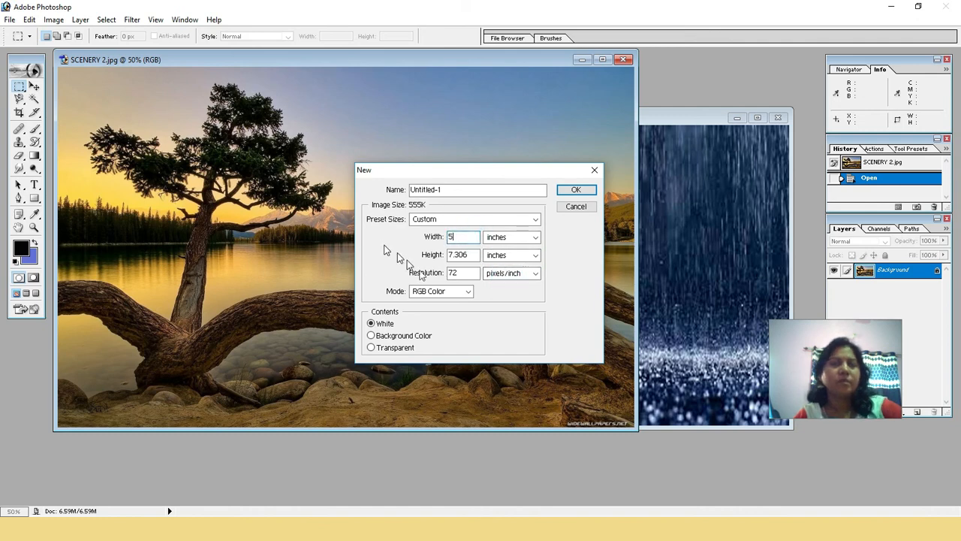
pyautogui.doubleClick(469, 255)
pyautogui.write('5')
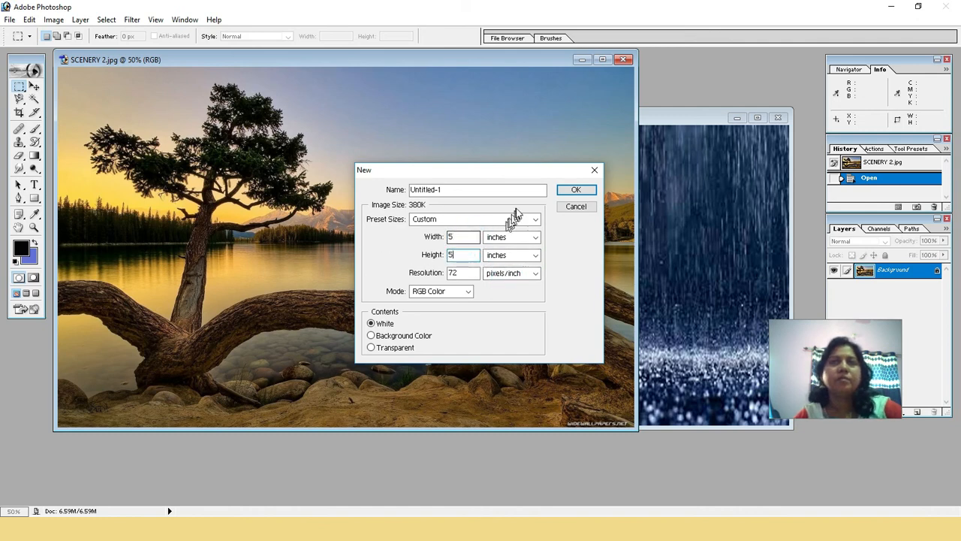
pyautogui.click(570, 192)
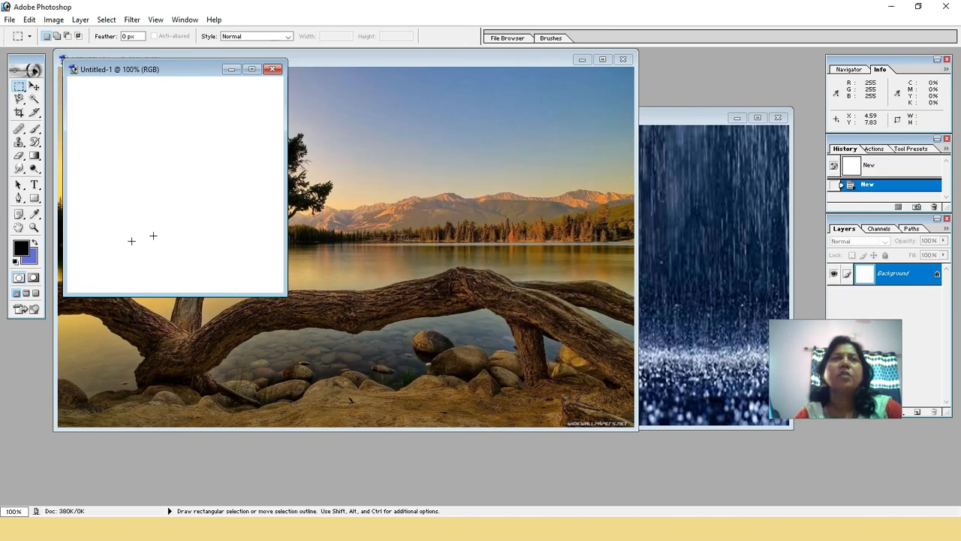
pyautogui.click(272, 70)
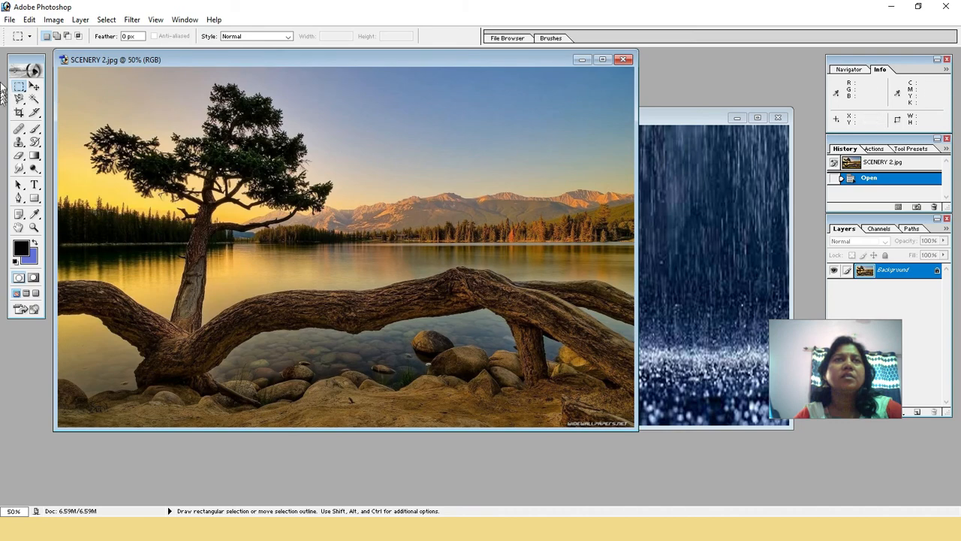
# Create a white RGB document of 1880 by 526 pixels, and close it again
pyautogui.click(10, 20)
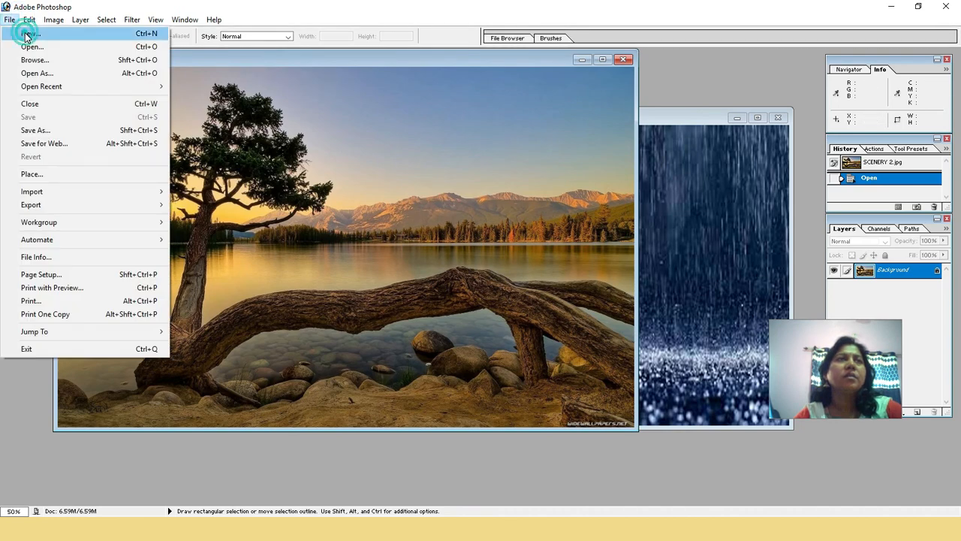
pyautogui.click(30, 33)
pyautogui.click(501, 237)
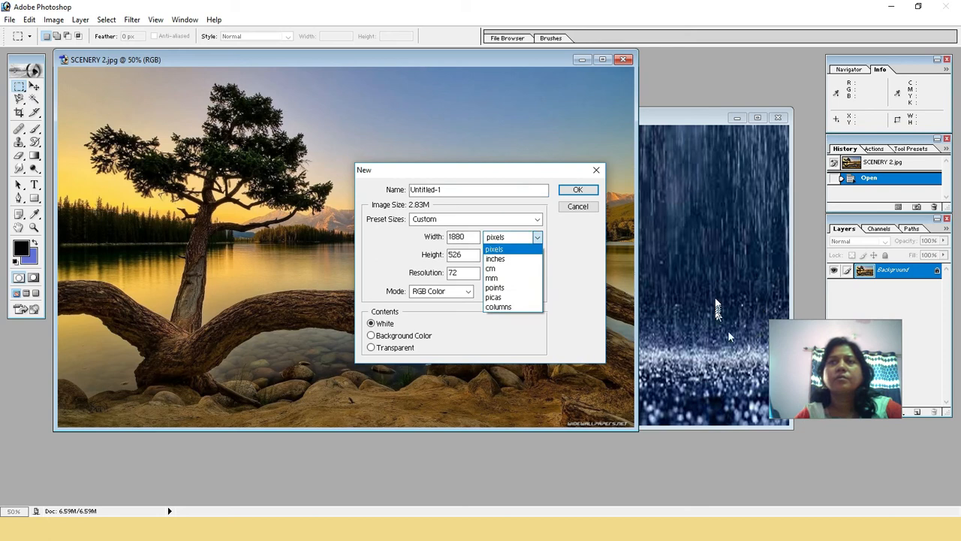
pyautogui.click(578, 279)
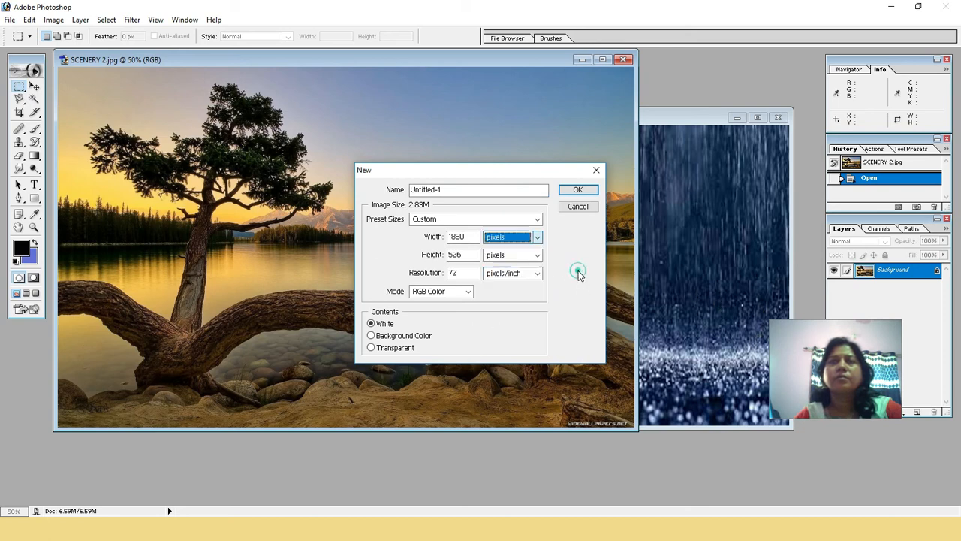
pyautogui.click(574, 190)
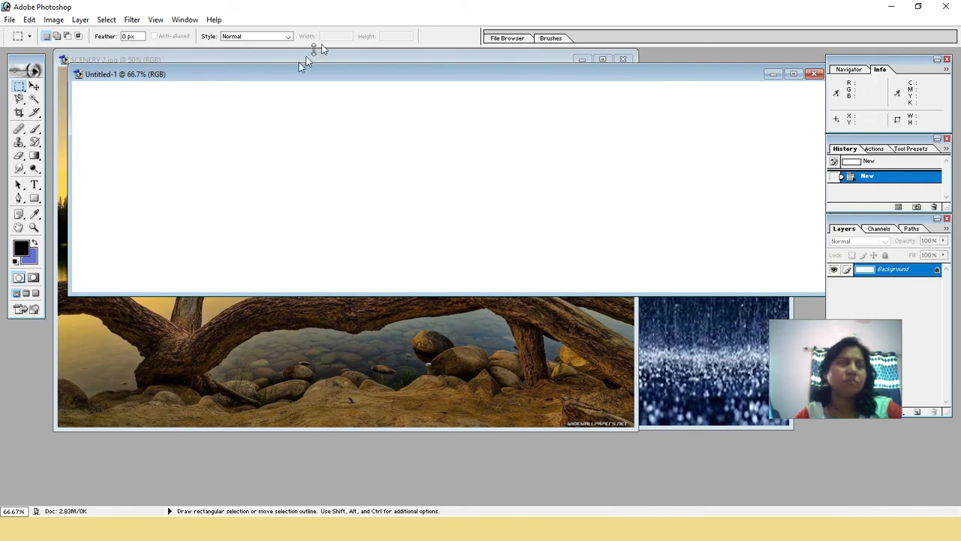
pyautogui.click(815, 74)
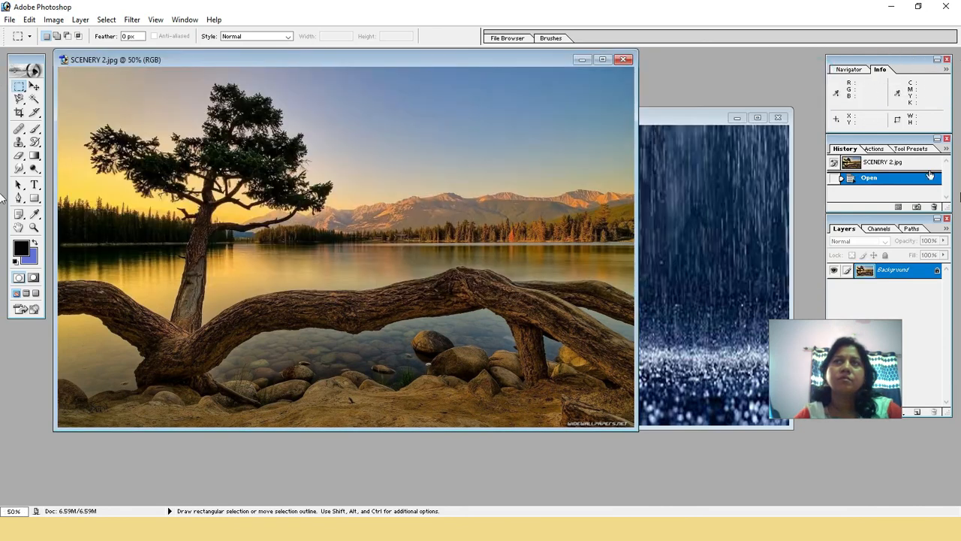
# Start a new white RGB document with its width and height units set to inches
pyautogui.click(9, 20)
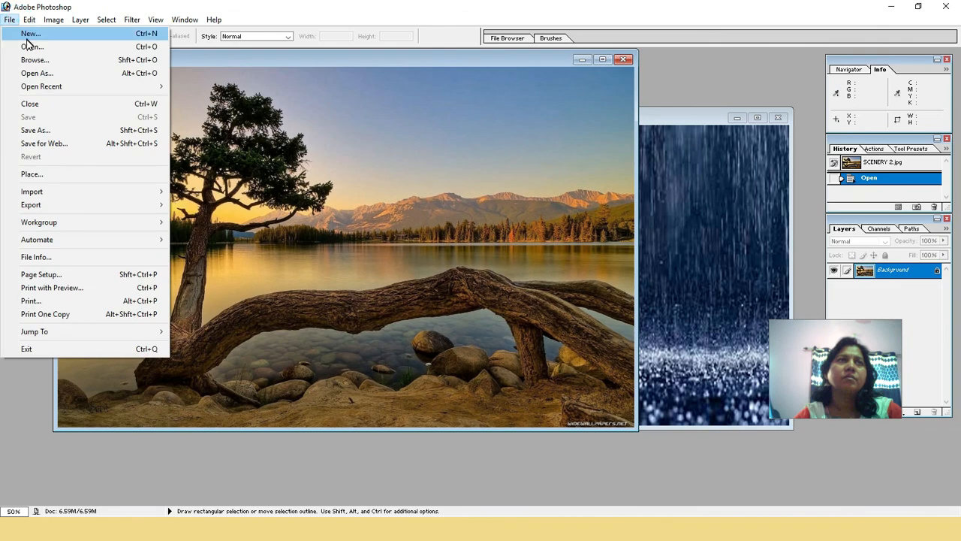
pyautogui.click(28, 35)
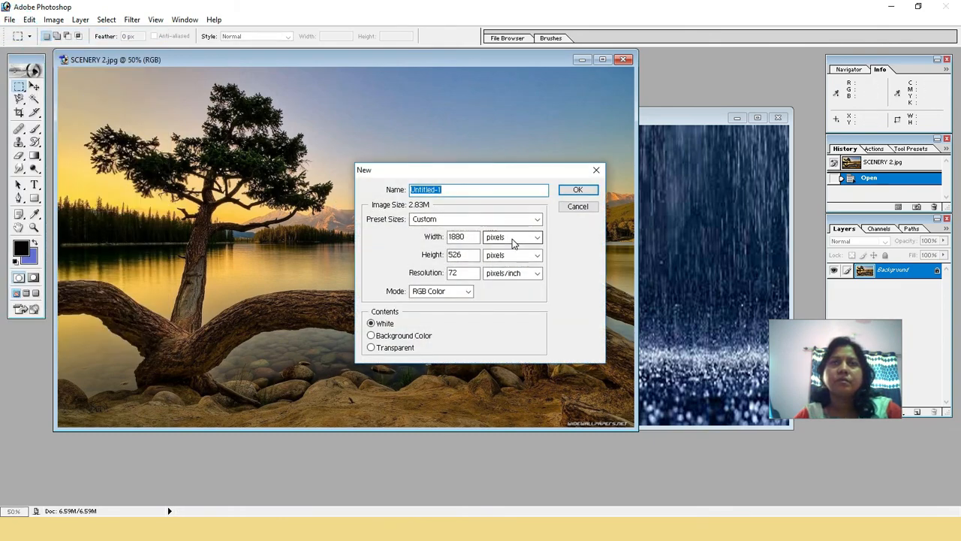
pyautogui.click(514, 241)
pyautogui.click(511, 259)
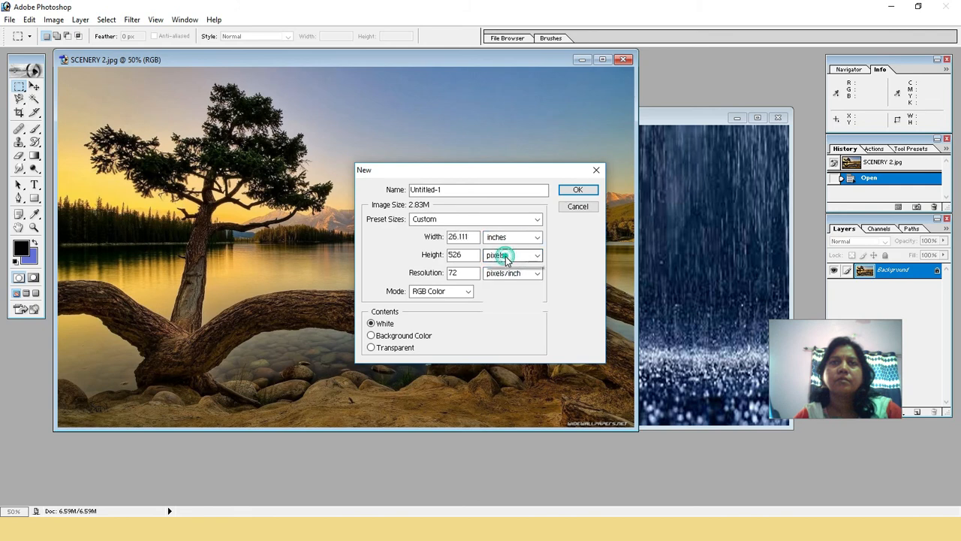
pyautogui.click(506, 256)
pyautogui.click(503, 276)
# Create the document at 5 by 5 inches and 300 pixels/inch, and shift its window slightly down
pyautogui.doubleClick(464, 237)
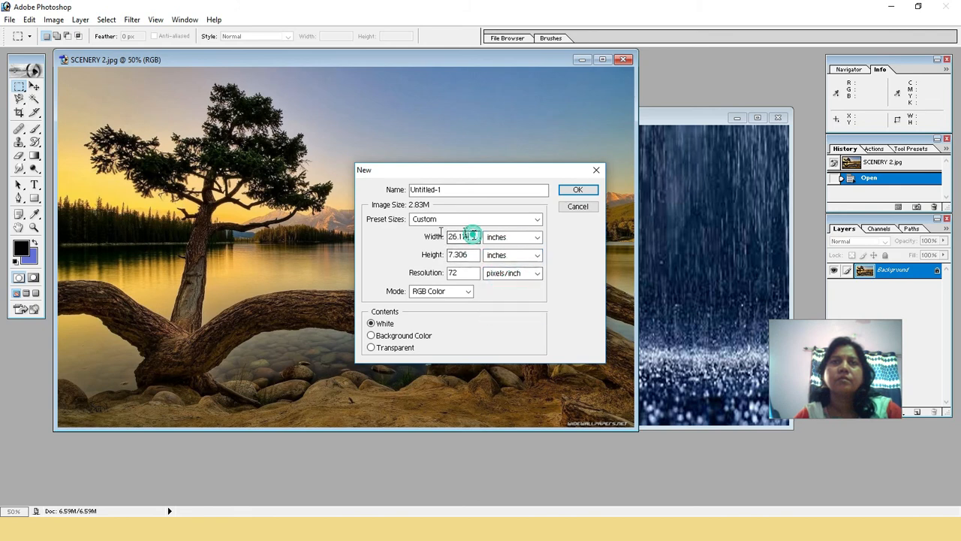
pyautogui.write('5')
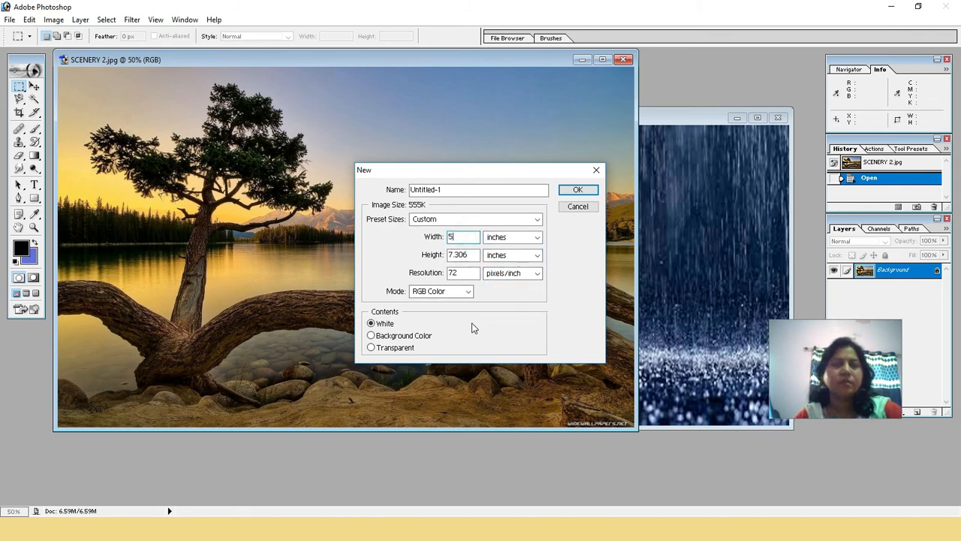
pyautogui.doubleClick(469, 254)
pyautogui.write('5')
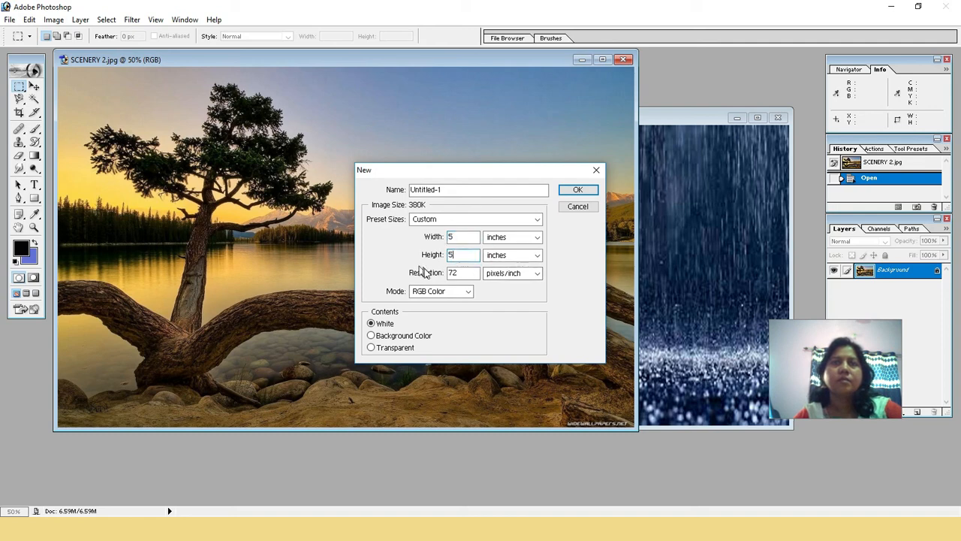
pyautogui.doubleClick(469, 273)
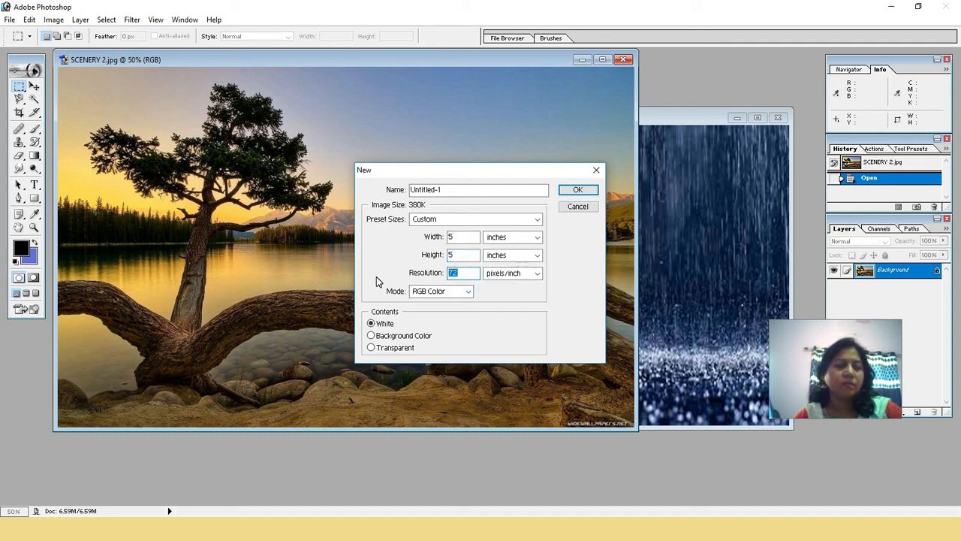
pyautogui.write('300')
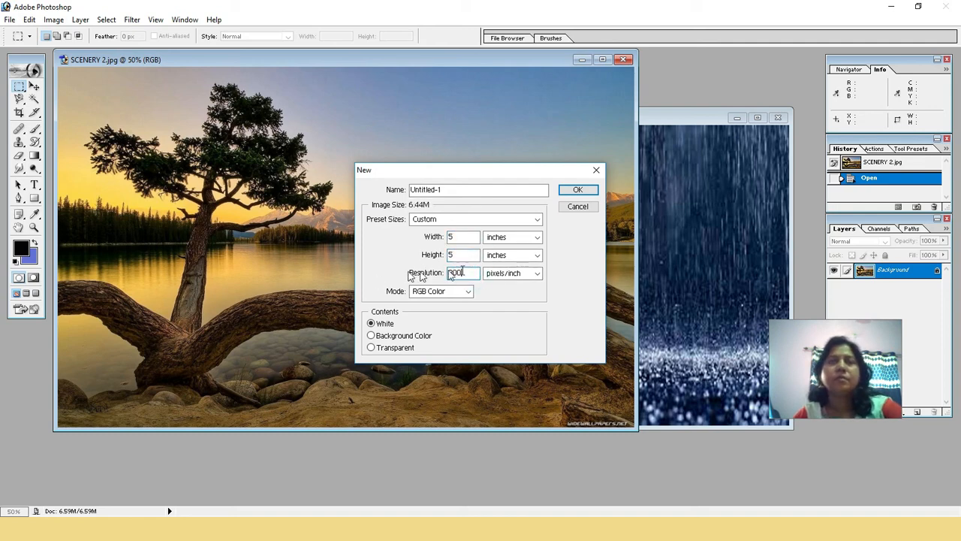
pyautogui.click(579, 189)
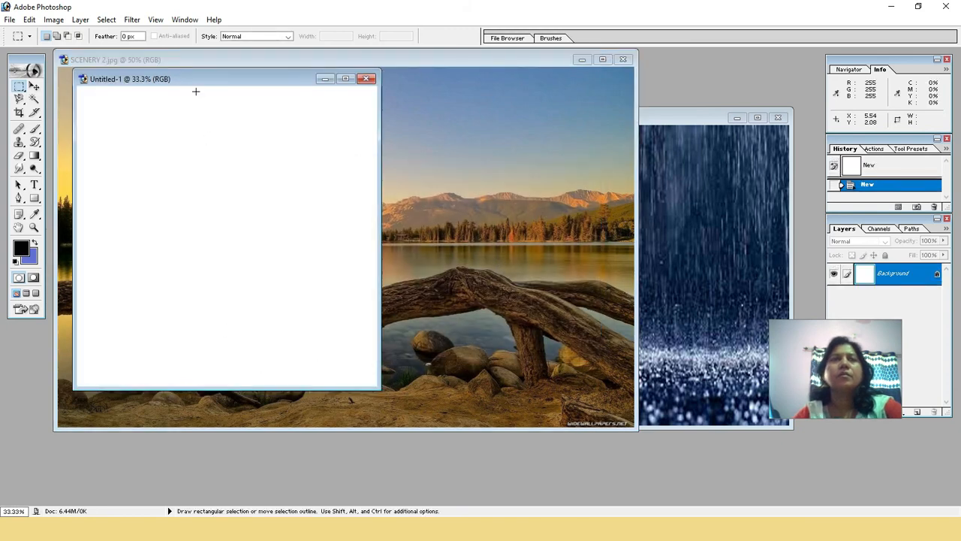
pyautogui.moveTo(208, 81); pyautogui.dragTo(210, 142)
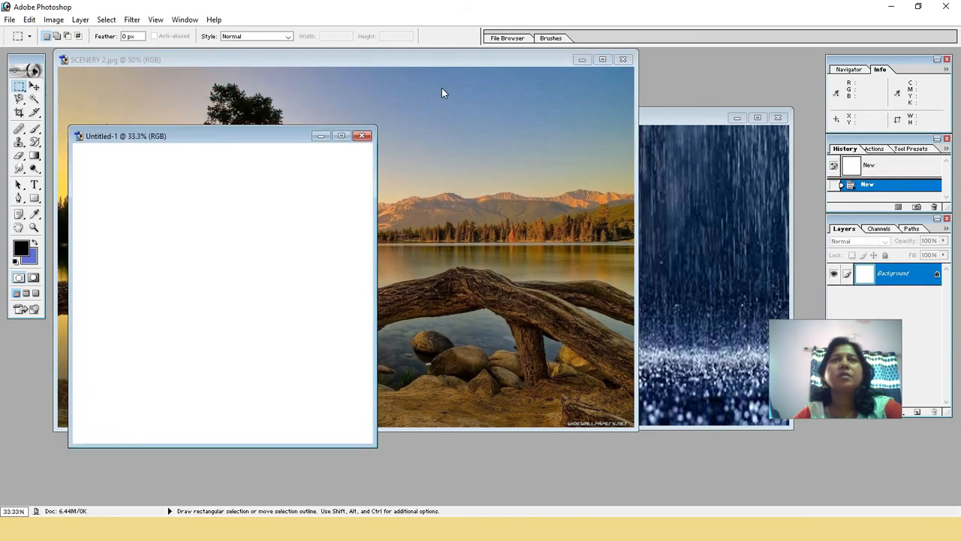
# Open the image size settings for SCENERY 2.jpg and set the document width and height units to inches
pyautogui.click(455, 120)
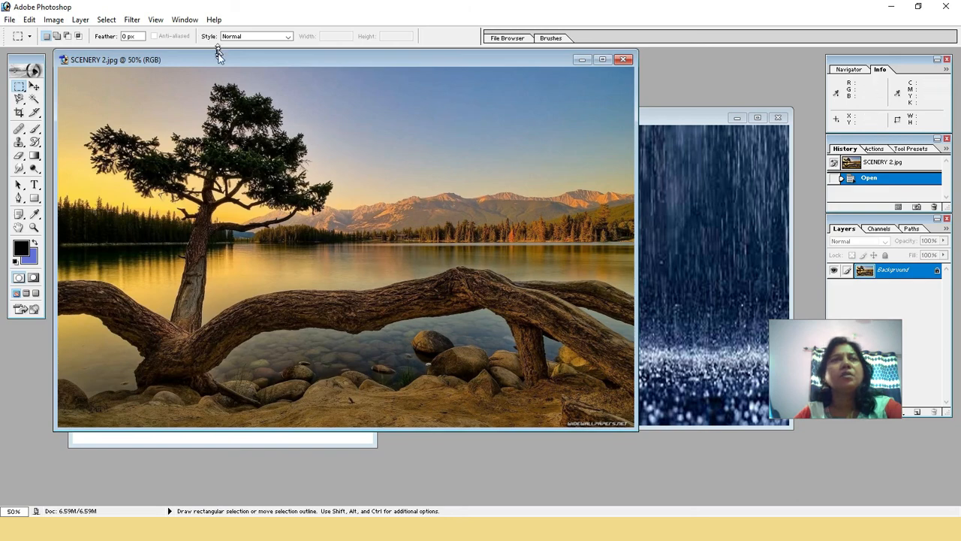
pyautogui.click(53, 20)
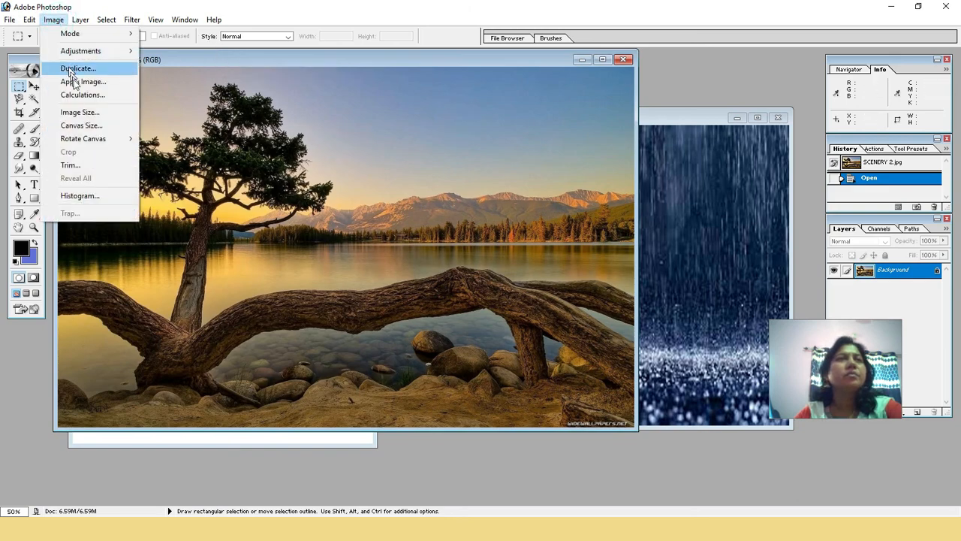
pyautogui.click(78, 113)
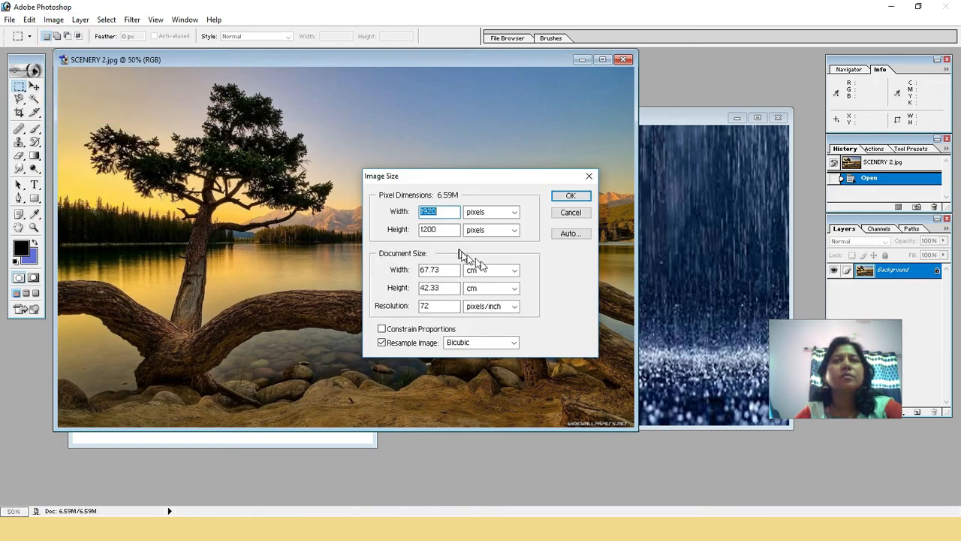
pyautogui.click(487, 273)
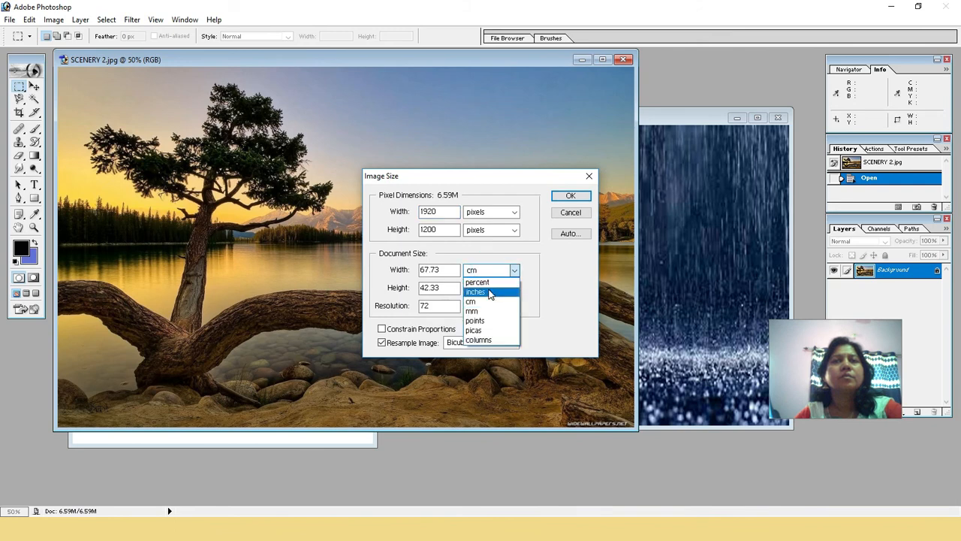
pyautogui.click(489, 291)
pyautogui.click(488, 289)
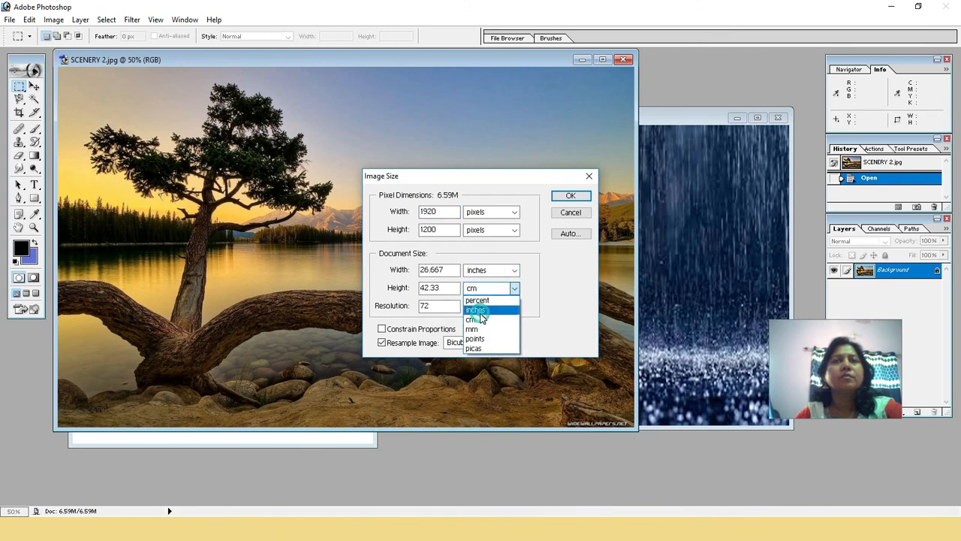
pyautogui.click(480, 313)
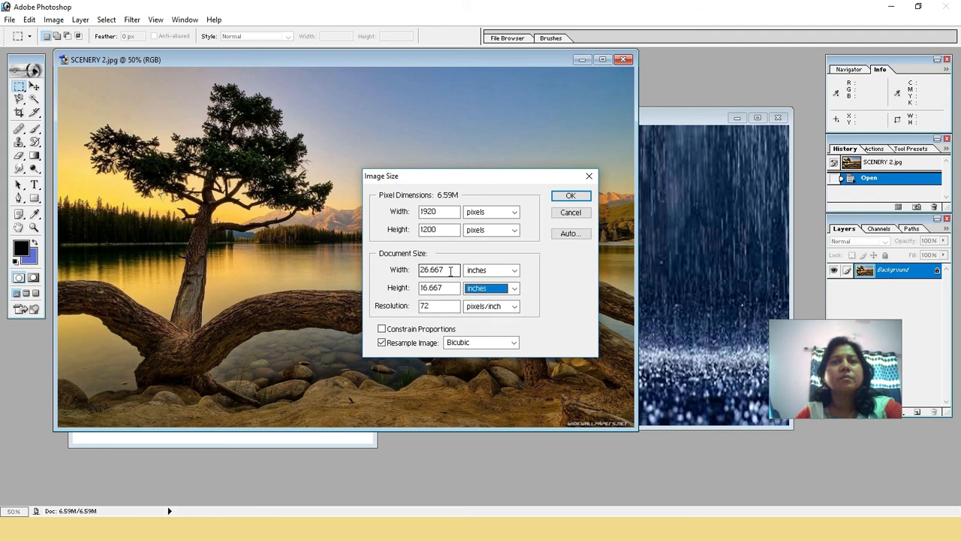
# Resize SCENERY 2.jpg to 5 by 5 inches at 300 pixels/inch
pyautogui.doubleClick(439, 270)
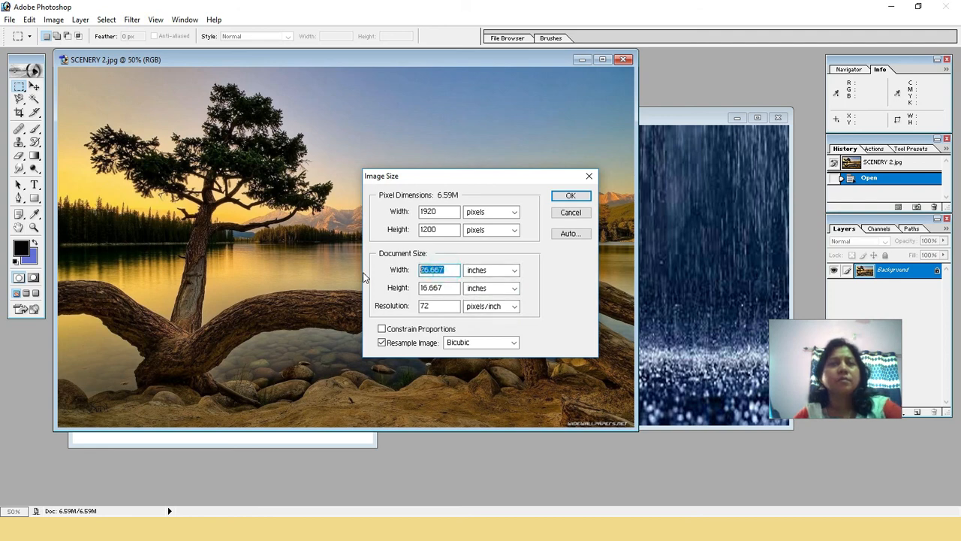
pyautogui.write('5')
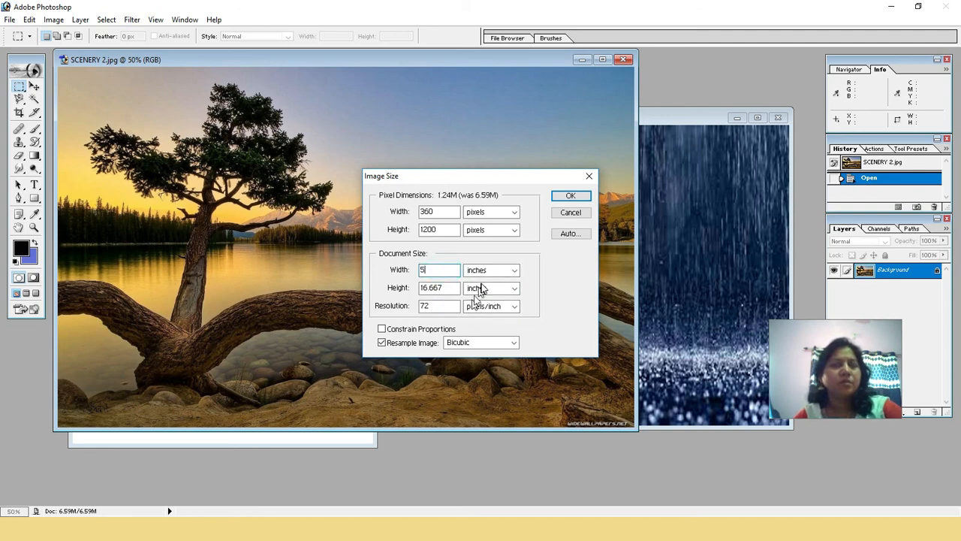
pyautogui.doubleClick(442, 287)
pyautogui.write('5')
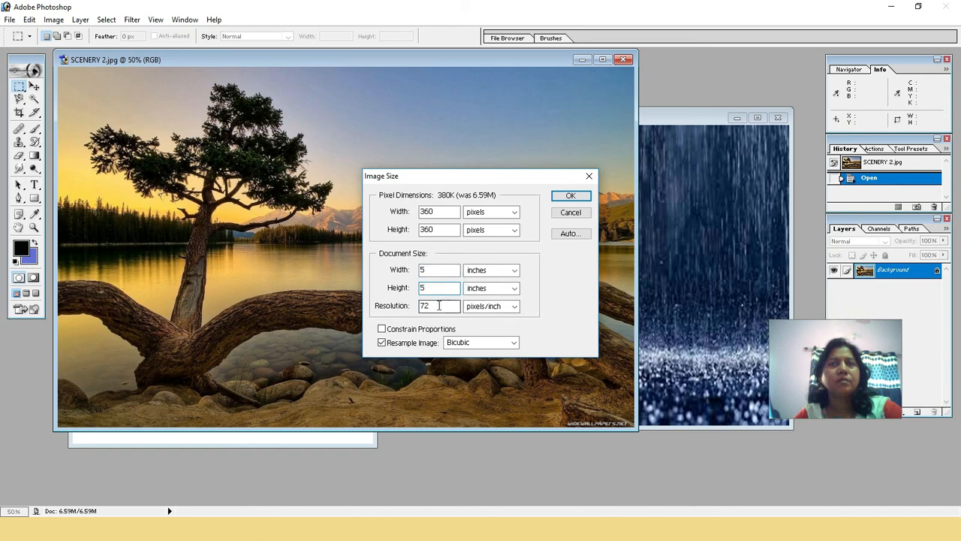
pyautogui.doubleClick(439, 306)
pyautogui.write('2')
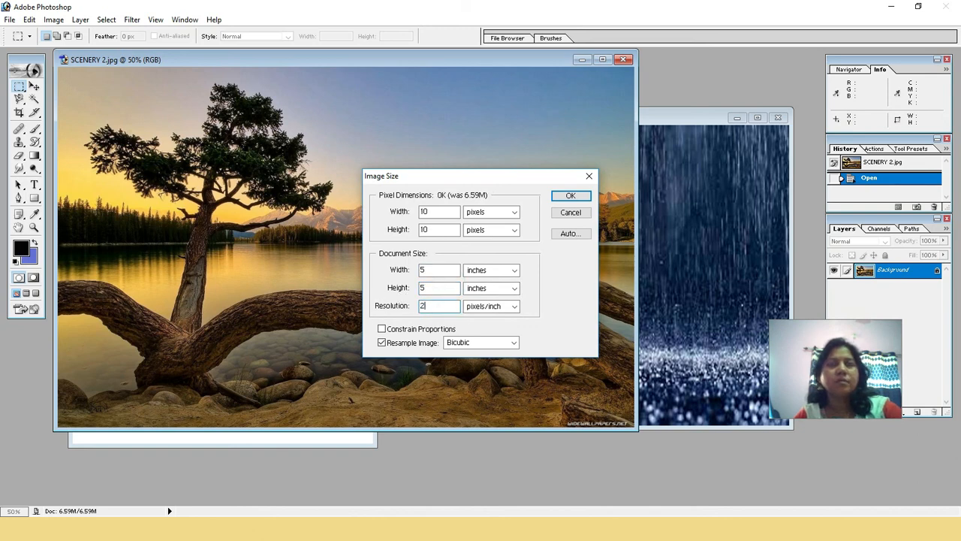
pyautogui.write('300')
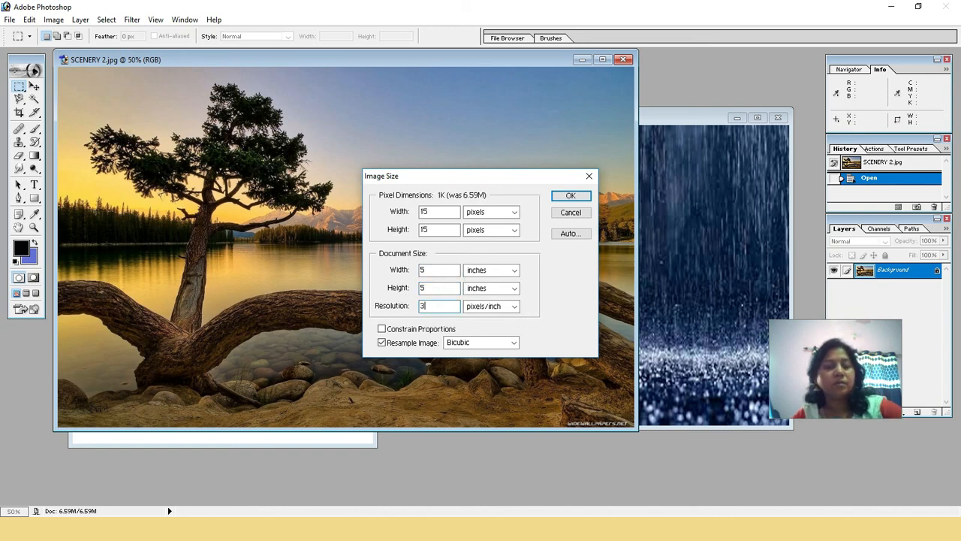
pyautogui.click(570, 197)
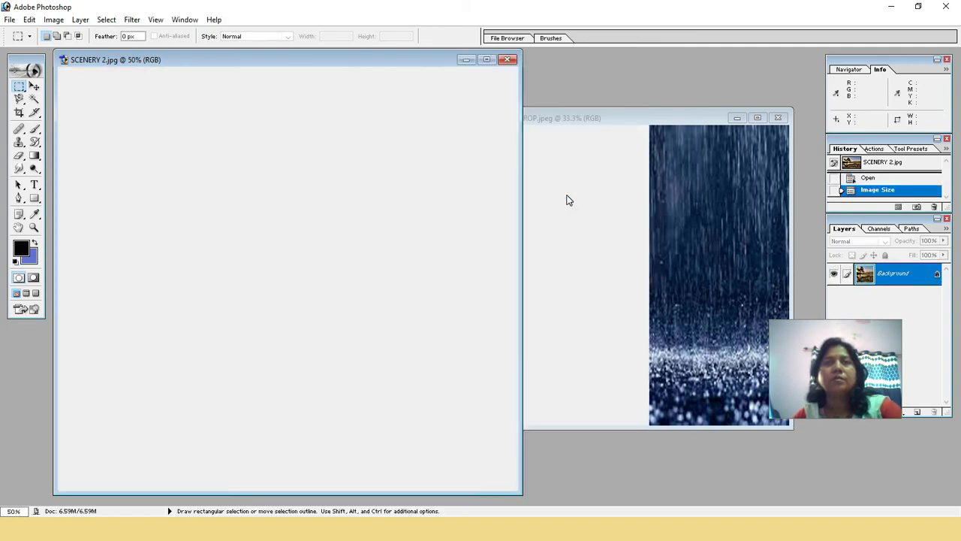
# Move the SCENERY 2.jpg window beside Untitled-1 and marquee-select an area about 12.04 by 9.80 of its picture, from near the upper-left corner
pyautogui.click(307, 61)
pyautogui.moveTo(329, 76); pyautogui.dragTo(610, 140)
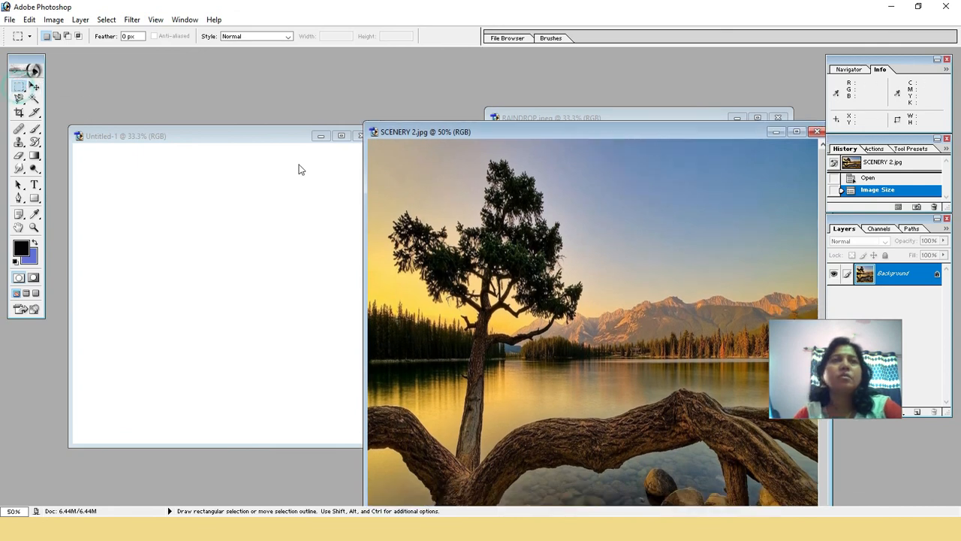
pyautogui.moveTo(373, 146); pyautogui.dragTo(660, 201)
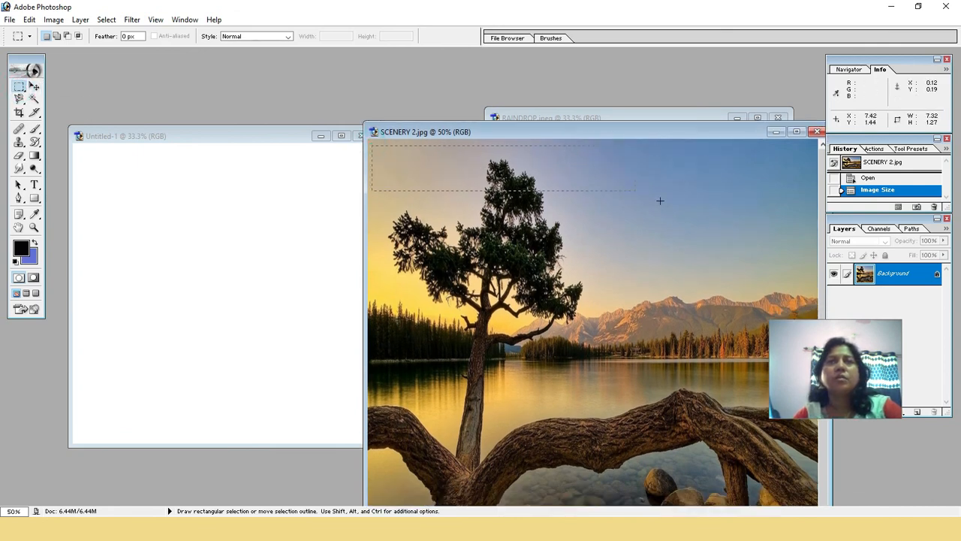
pyautogui.moveTo(788, 421); pyautogui.dragTo(797, 494)
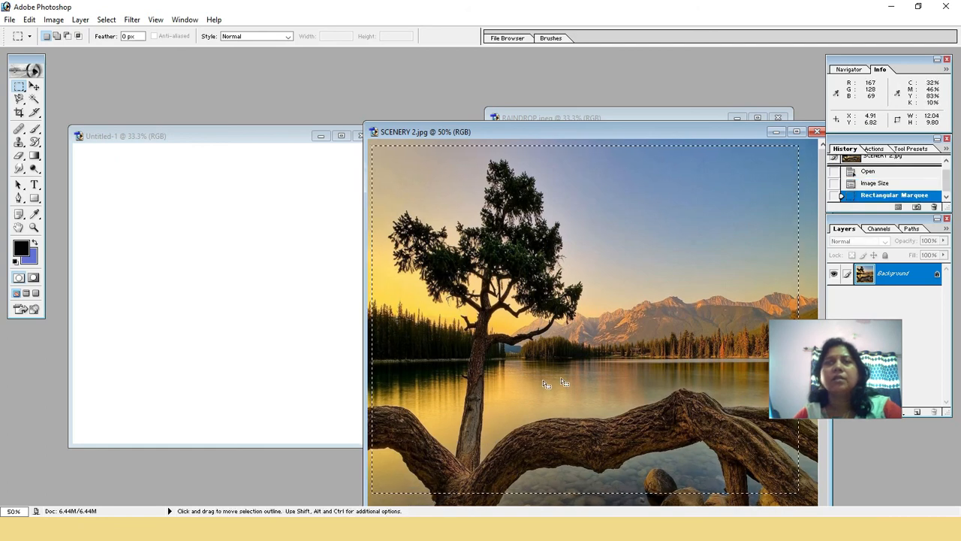
# Copy the selected part of SCENERY 2.jpg and paste it into the blank Untitled-1 document
pyautogui.click(27, 19)
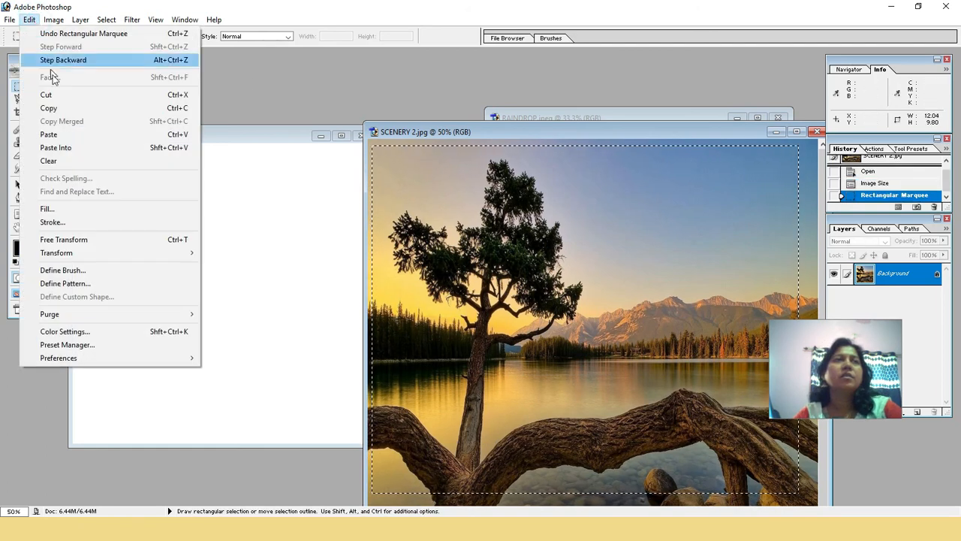
pyautogui.click(60, 109)
pyautogui.click(135, 193)
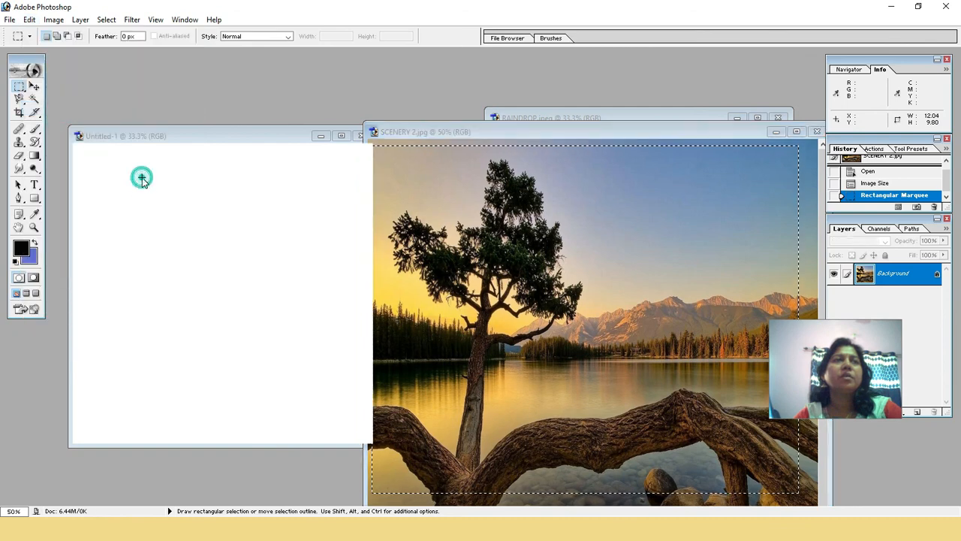
pyautogui.click(29, 19)
pyautogui.click(75, 133)
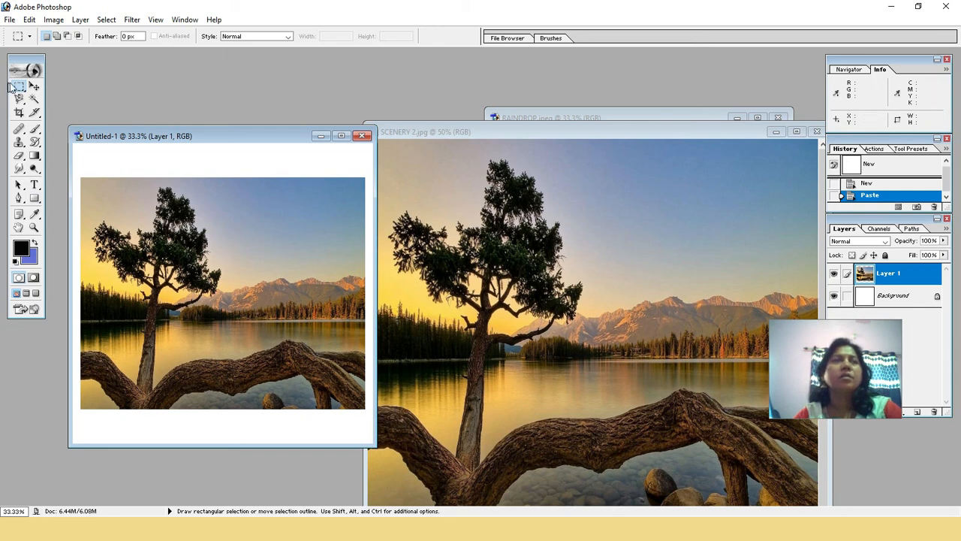
# Try to stretch the pasted scenery layer to about 105.5% width and 120.7% height to fill more of the Untitled-1 canvas
pyautogui.click(33, 88)
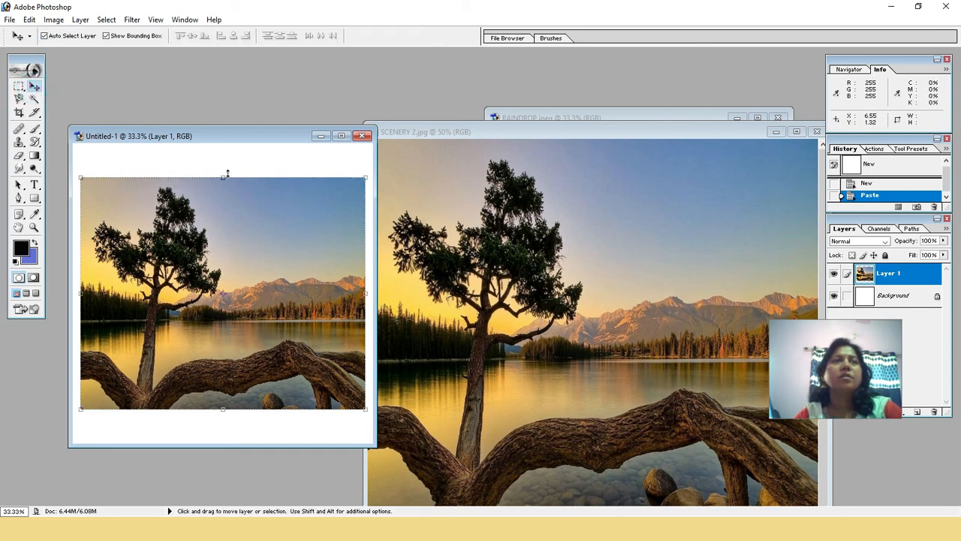
pyautogui.moveTo(221, 175); pyautogui.dragTo(222, 151)
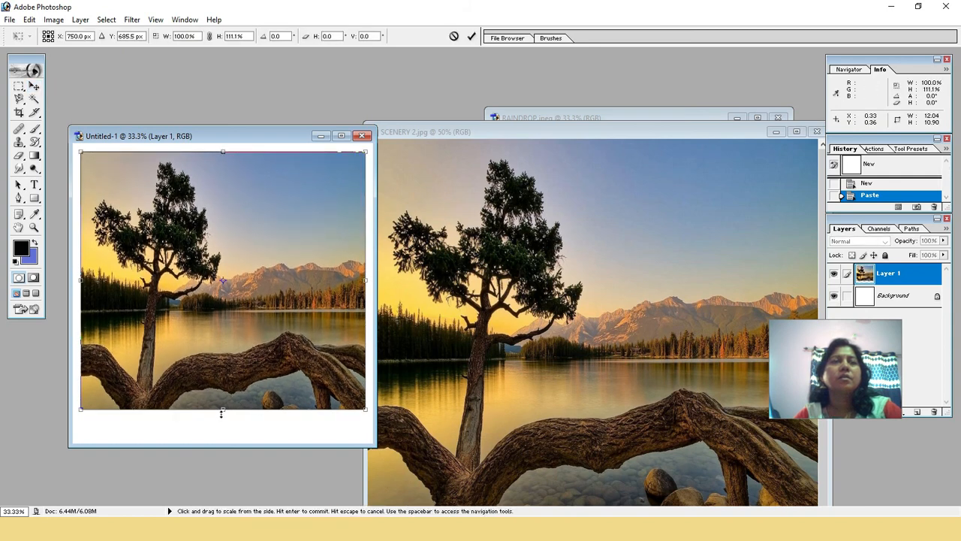
pyautogui.moveTo(222, 409); pyautogui.dragTo(222, 431)
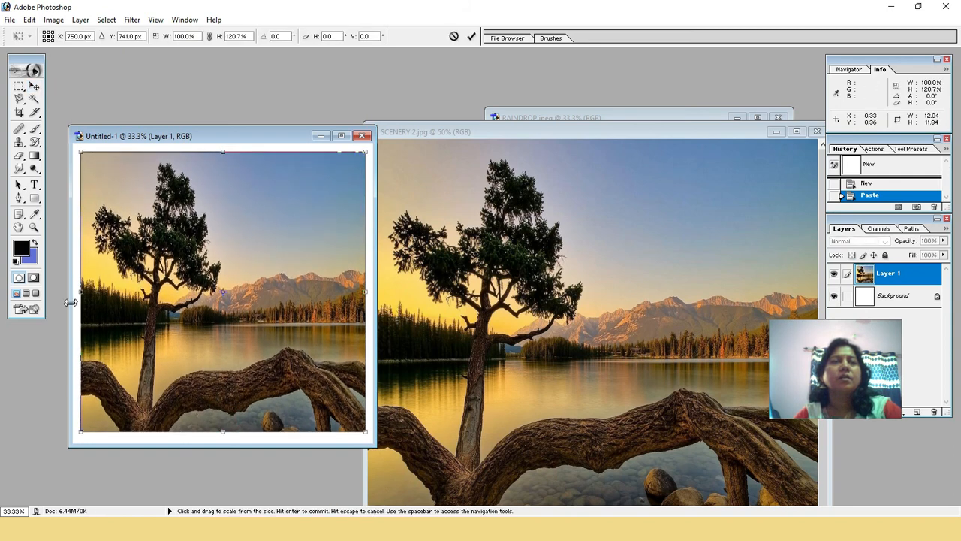
pyautogui.moveTo(80, 294); pyautogui.dragTo(73, 294)
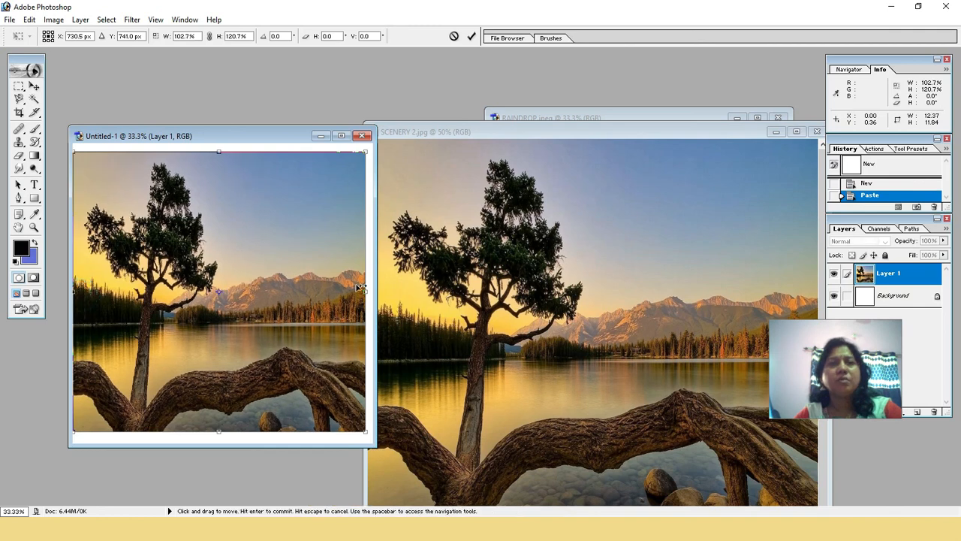
pyautogui.moveTo(361, 288); pyautogui.dragTo(372, 289)
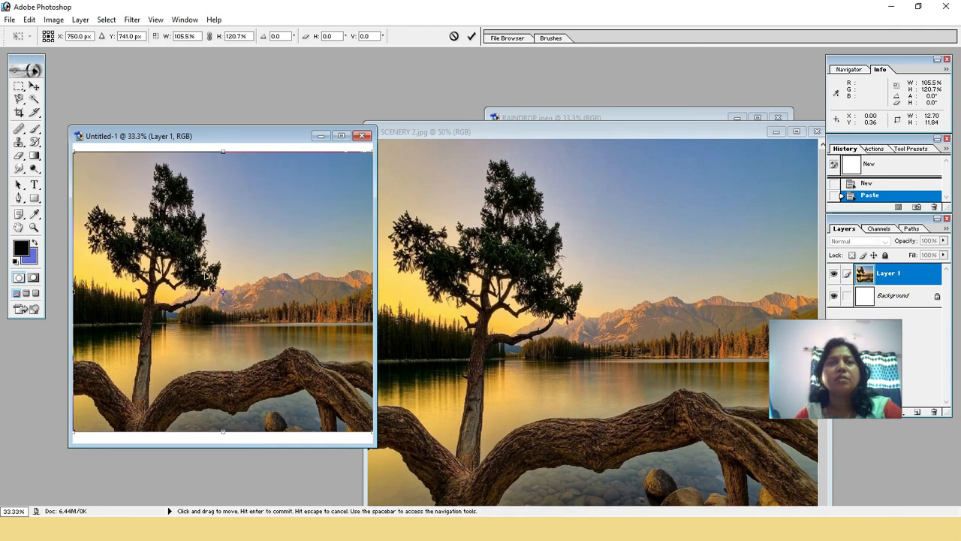
# Bring RAINDROP.jpeg to the front in its floating window
pyautogui.doubleClick(562, 118)
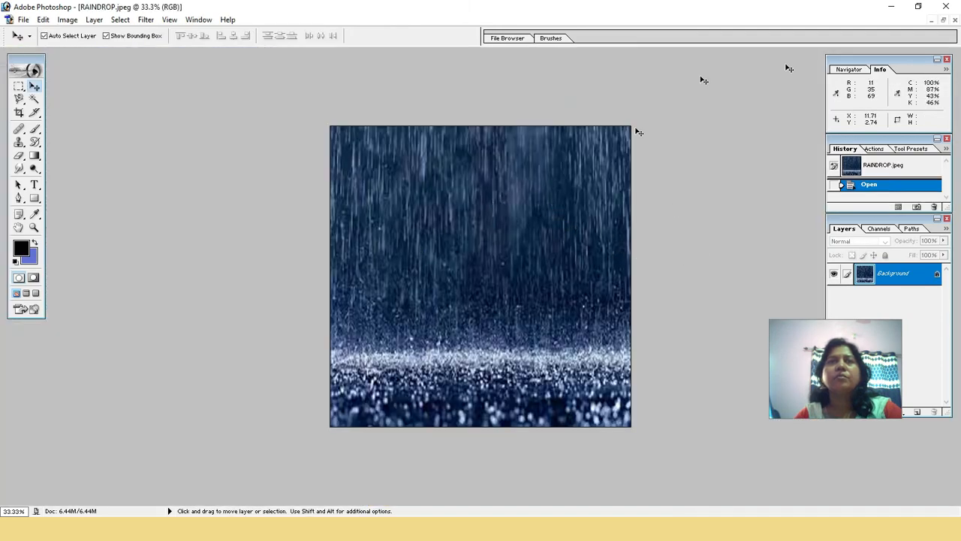
pyautogui.click(945, 21)
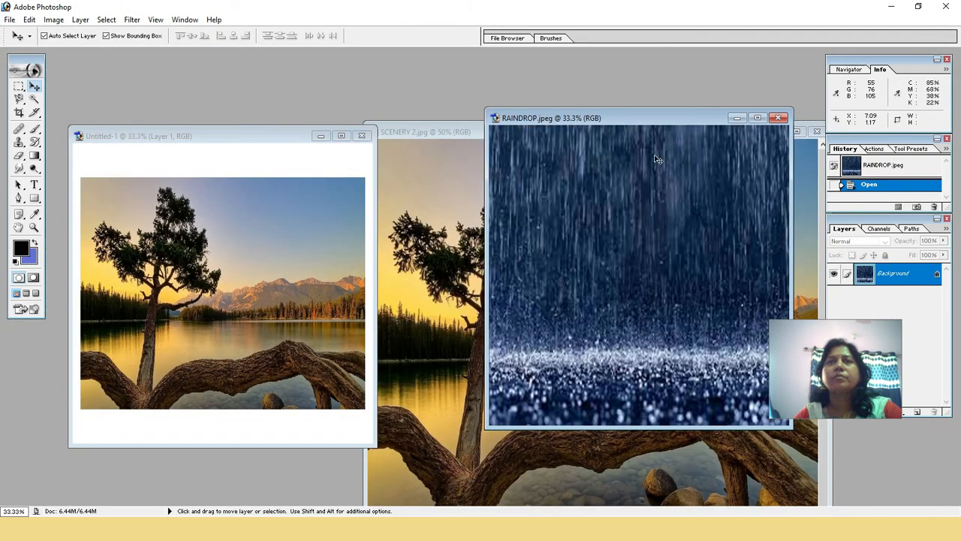
# Copy the RAINDROP.jpeg picture into Untitled-1 as a new layer covering the whole canvas, and close RAINDROP.jpeg
pyautogui.click(18, 87)
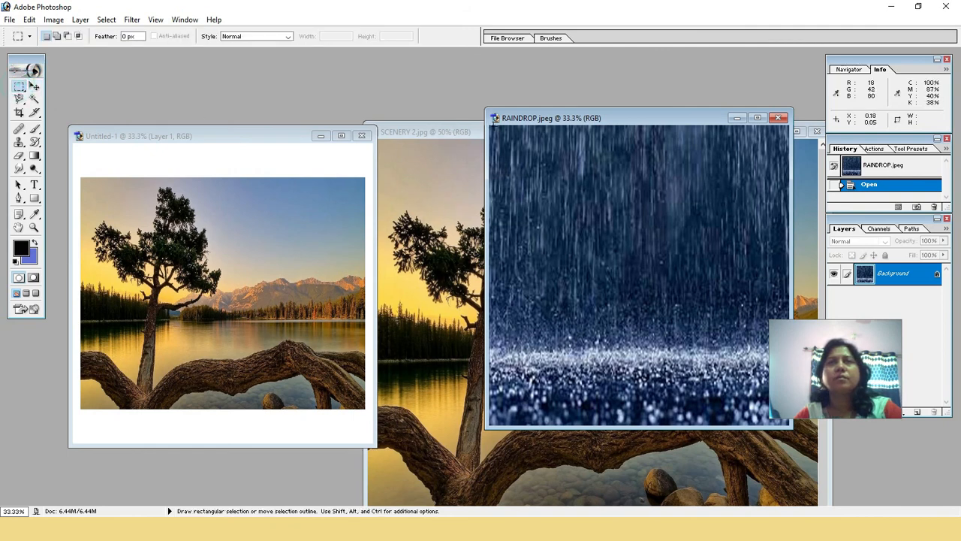
pyautogui.press('v')
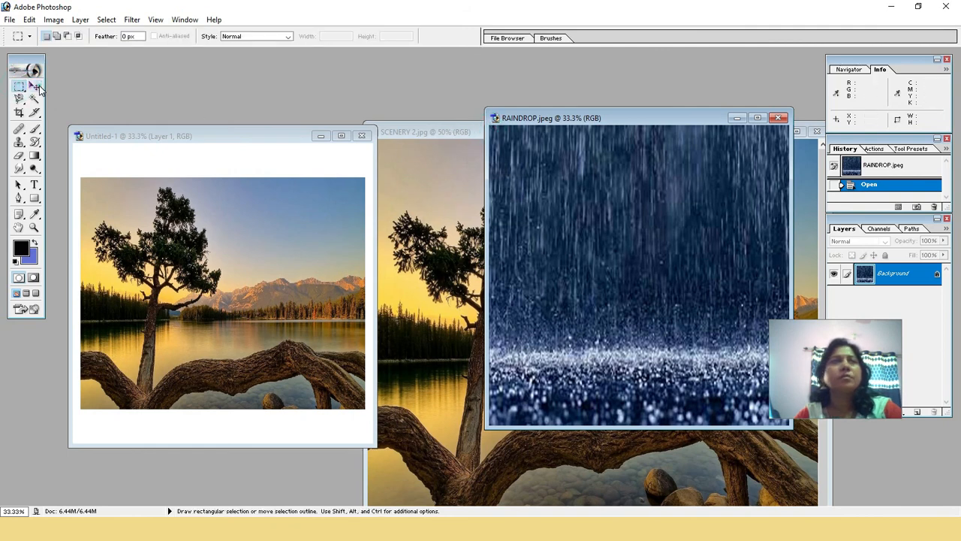
pyautogui.moveTo(589, 274); pyautogui.dragTo(169, 328)
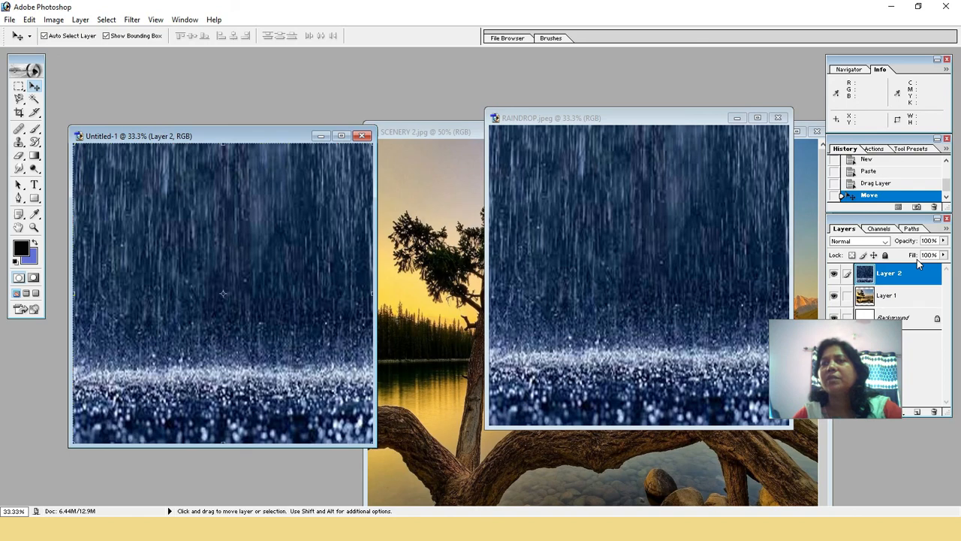
pyautogui.click(778, 118)
# Clear the selection in SCENERY 2.jpg and close that image without saving the changes
pyautogui.click(736, 132)
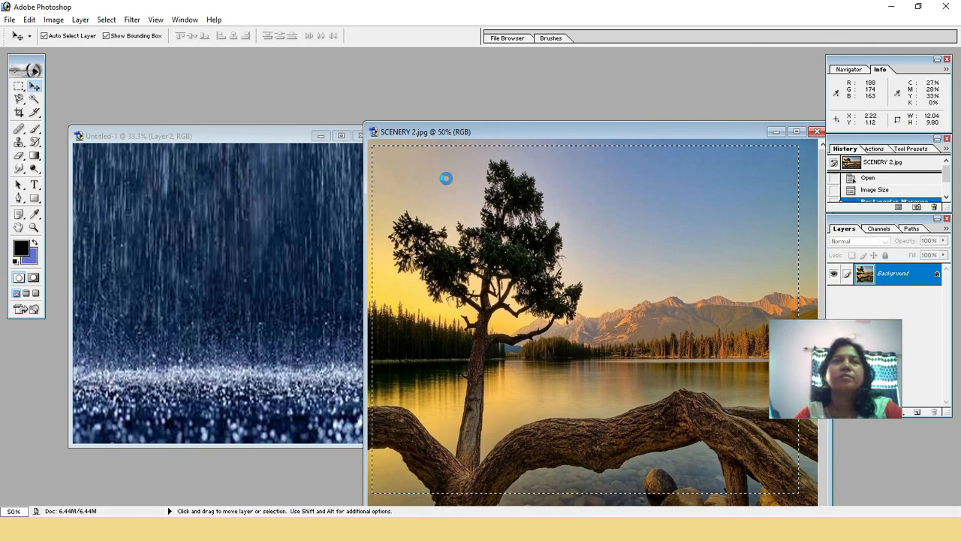
pyautogui.click(19, 86)
pyautogui.rightClick(491, 193)
pyautogui.click(493, 191)
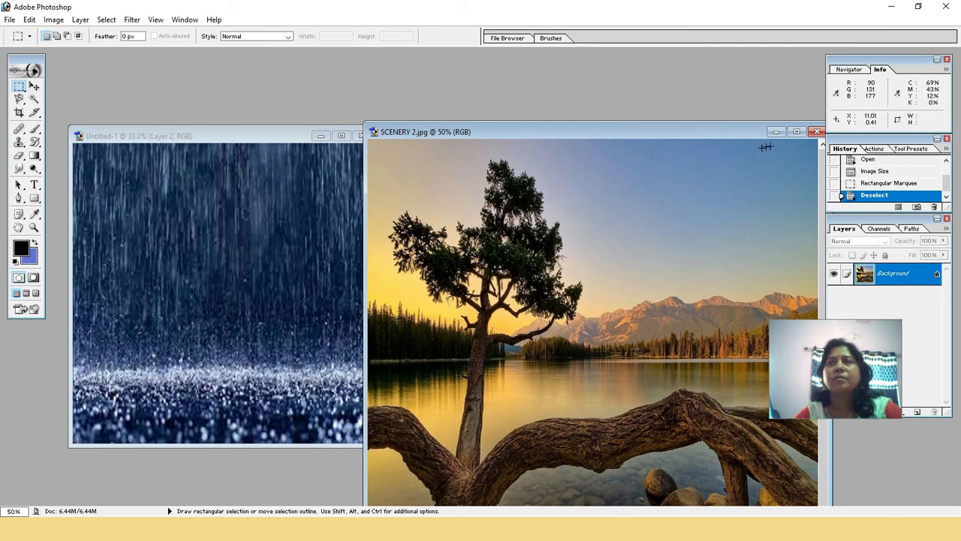
pyautogui.click(817, 132)
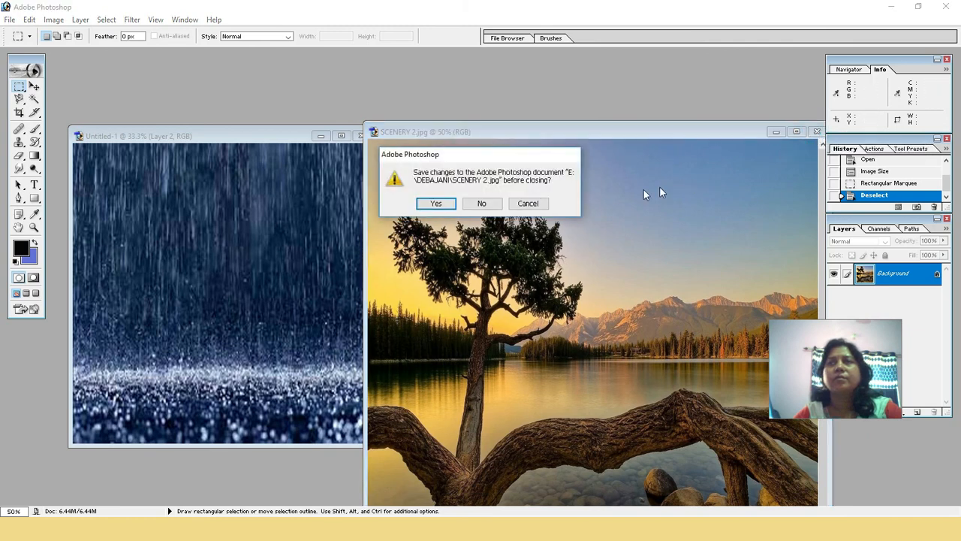
pyautogui.click(486, 203)
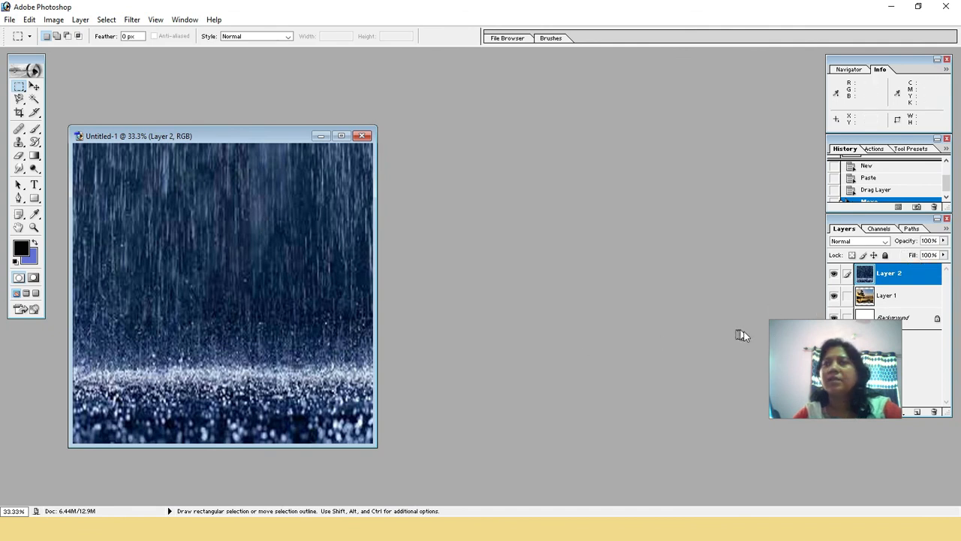
# Lower the raindrop layer's opacity to 39% and place the Layers palette directly beneath the Info palette
pyautogui.click(944, 241)
pyautogui.moveTo(947, 256); pyautogui.dragTo(910, 254)
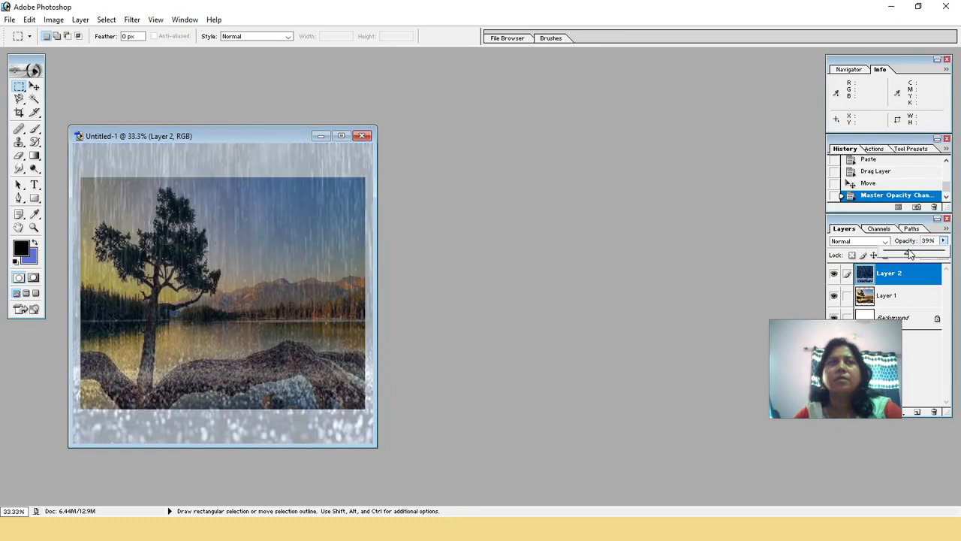
pyautogui.moveTo(871, 225); pyautogui.dragTo(948, 260)
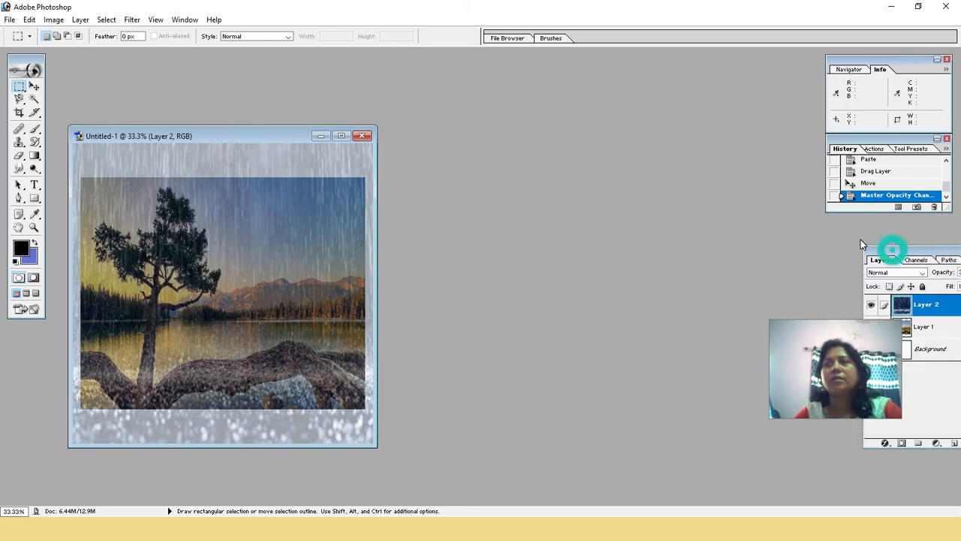
pyautogui.moveTo(888, 257); pyautogui.dragTo(855, 247)
pyautogui.moveTo(925, 242); pyautogui.dragTo(801, 168)
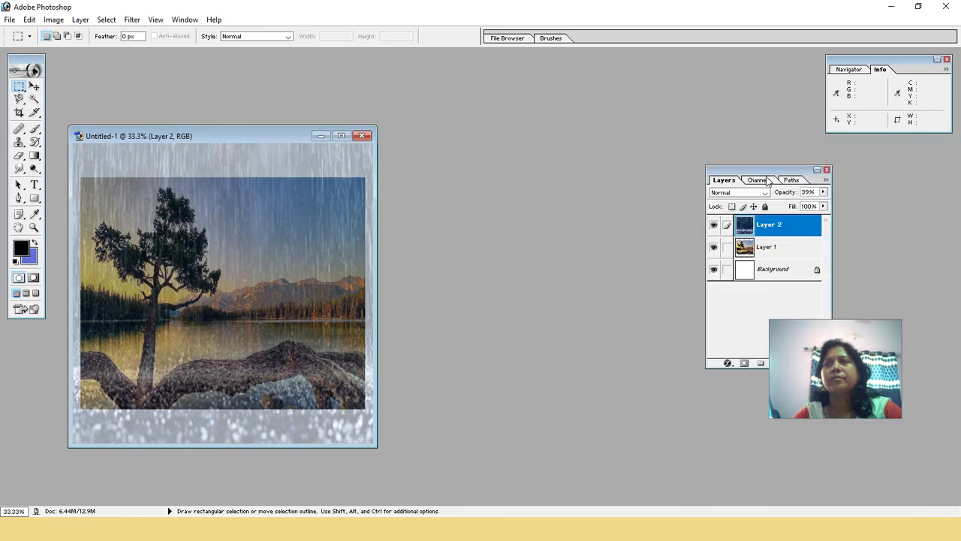
pyautogui.moveTo(790, 159); pyautogui.dragTo(893, 139)
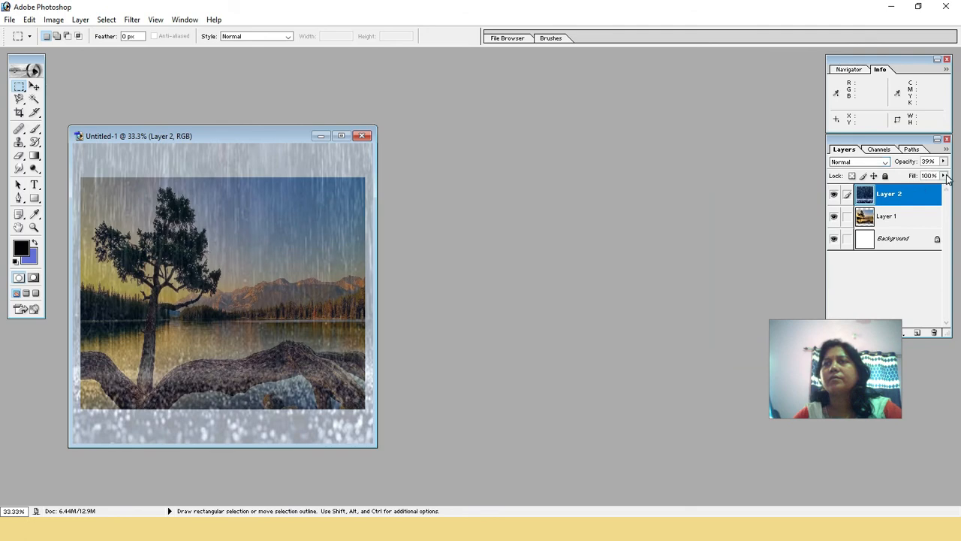
# Set the raindrop layer's fill to 70% and its opacity to 41%
pyautogui.click(945, 176)
pyautogui.moveTo(945, 193); pyautogui.dragTo(932, 191)
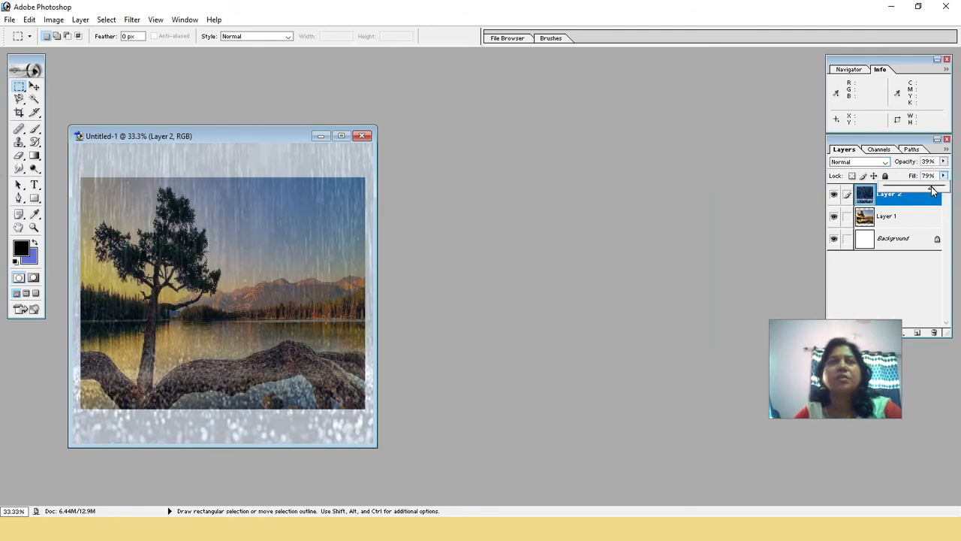
pyautogui.moveTo(932, 191); pyautogui.dragTo(928, 190)
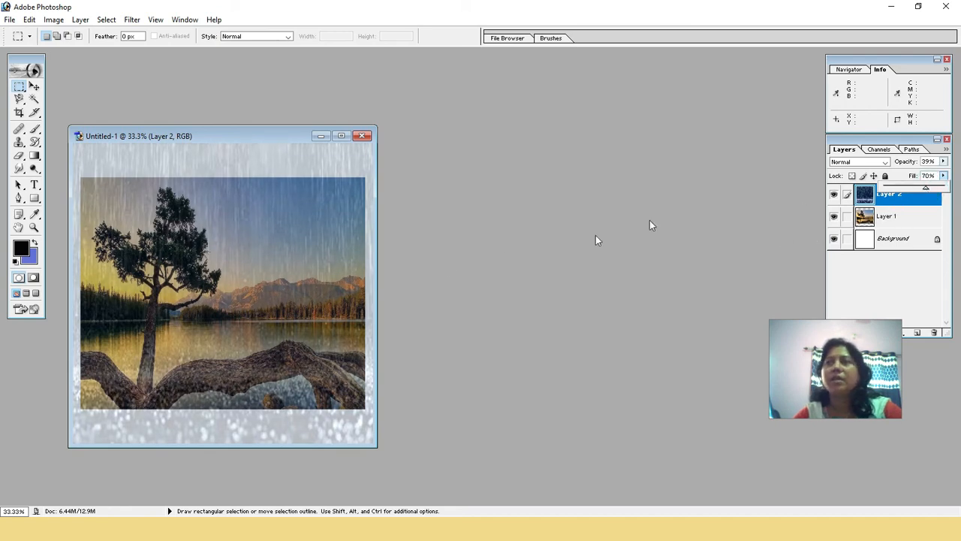
pyautogui.click(944, 162)
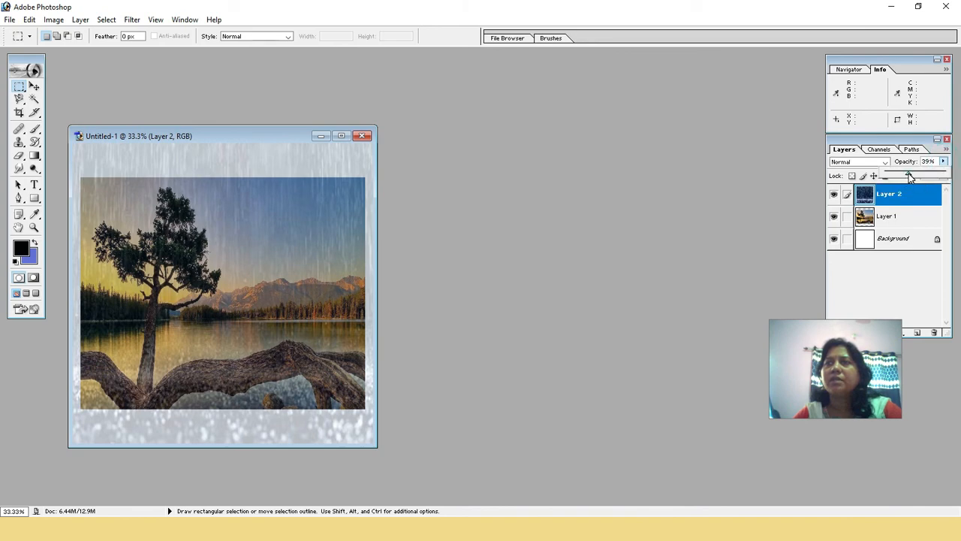
pyautogui.moveTo(909, 176); pyautogui.dragTo(918, 176)
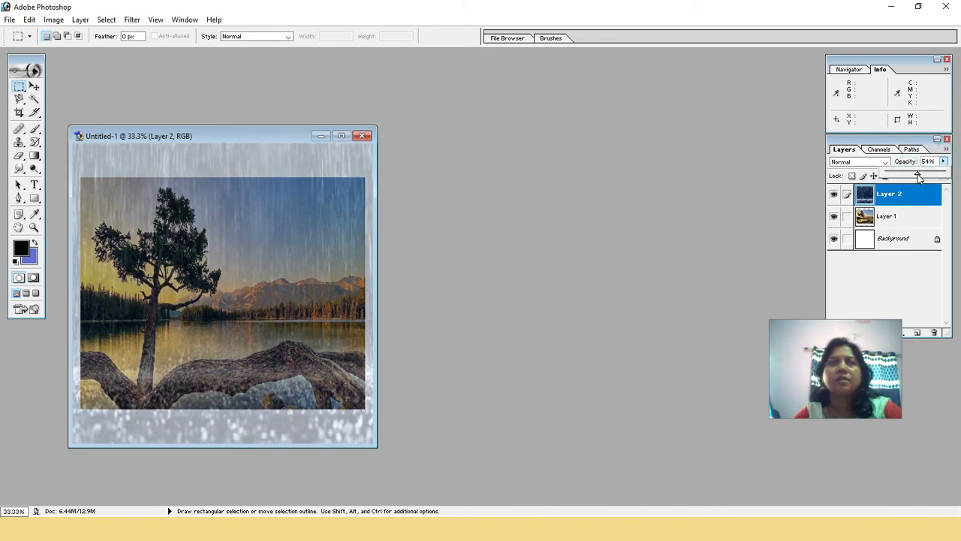
pyautogui.moveTo(918, 176); pyautogui.dragTo(910, 175)
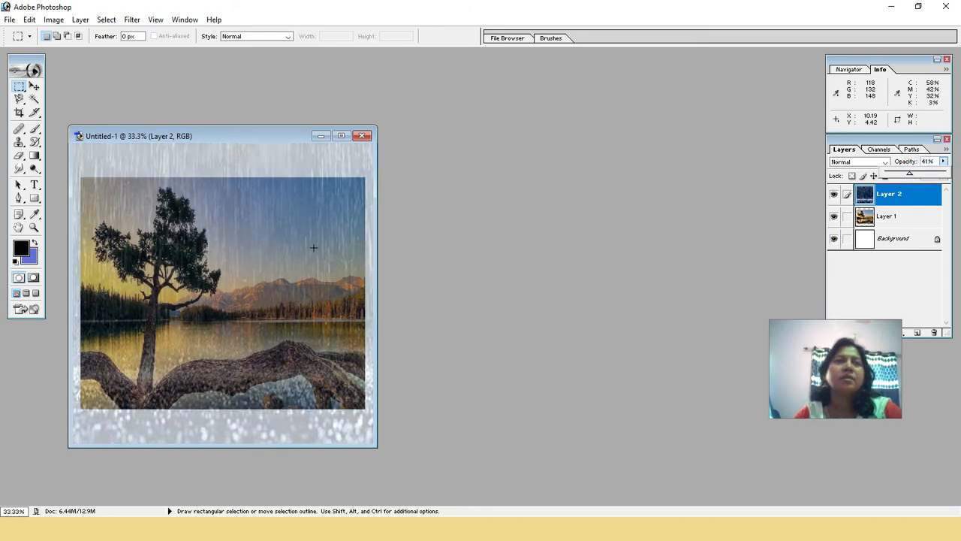
# Hide the raindrop layer and stretch the scenery layer to 112.2% width and 129.5% height so it fills the Untitled-1 canvas
pyautogui.click(903, 224)
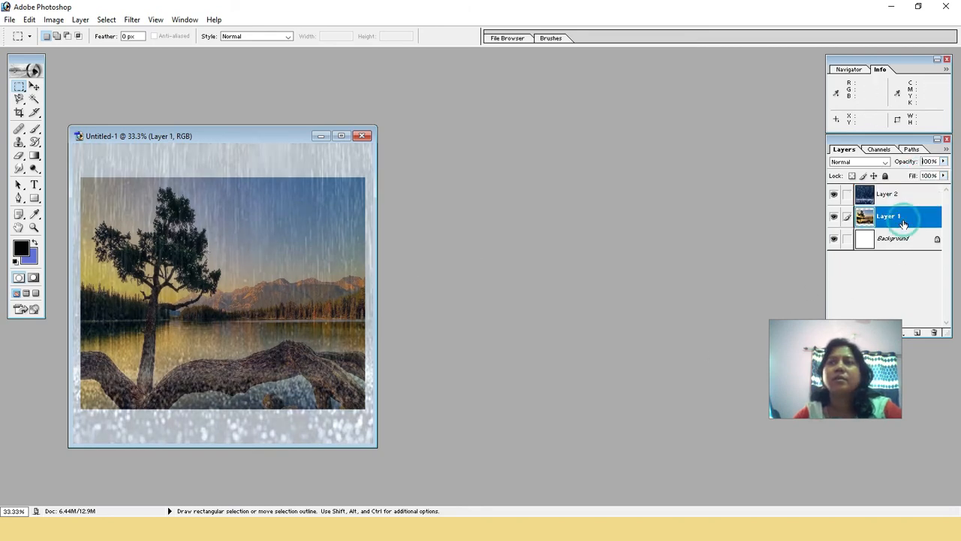
pyautogui.click(834, 194)
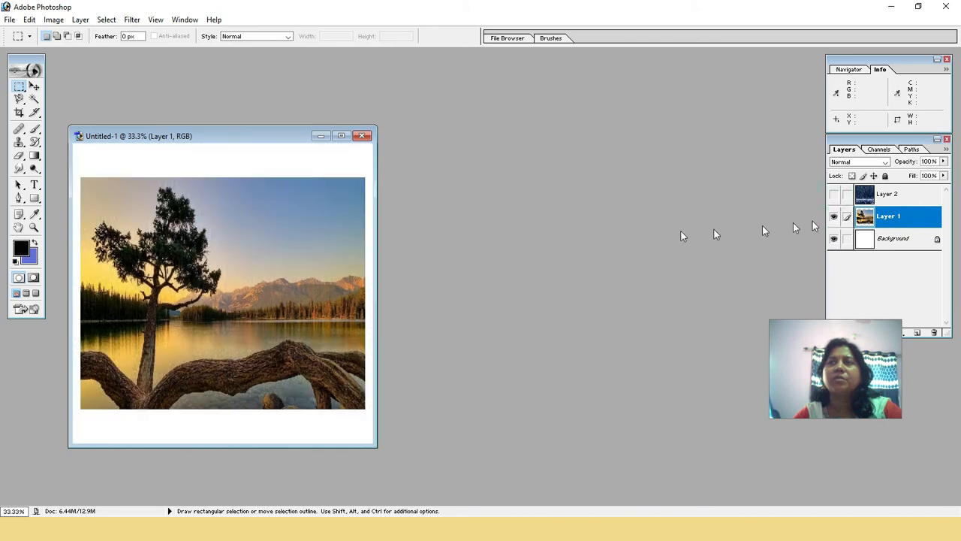
pyautogui.click(33, 87)
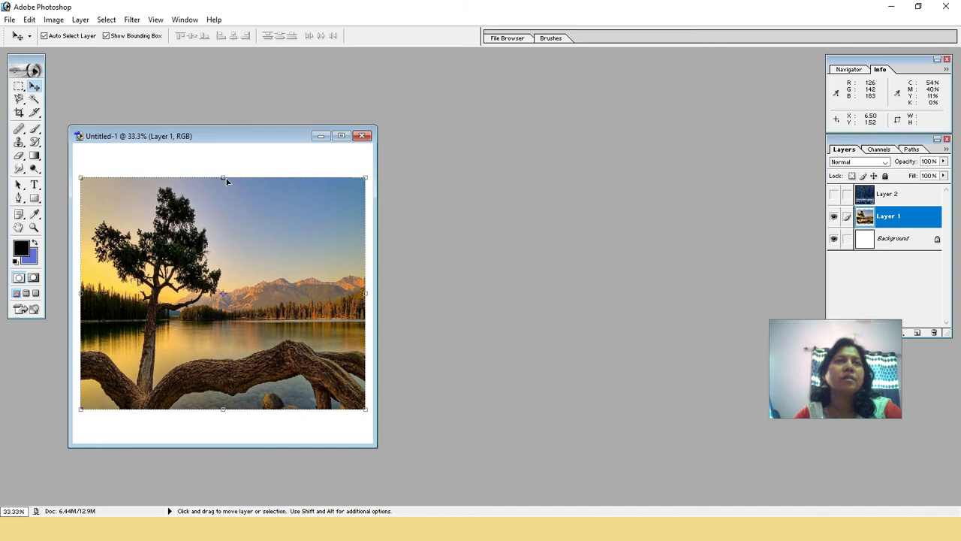
pyautogui.moveTo(223, 179); pyautogui.dragTo(221, 142)
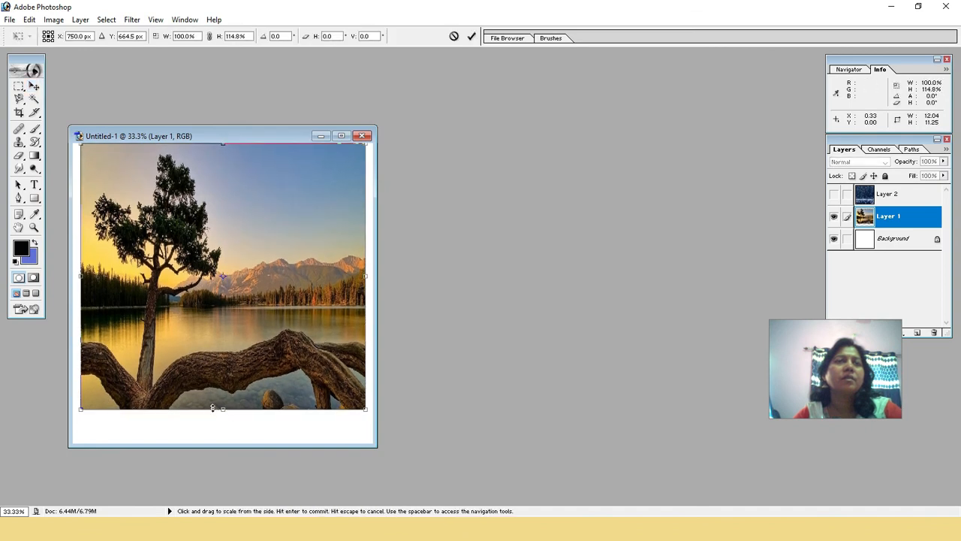
pyautogui.moveTo(222, 408); pyautogui.dragTo(223, 443)
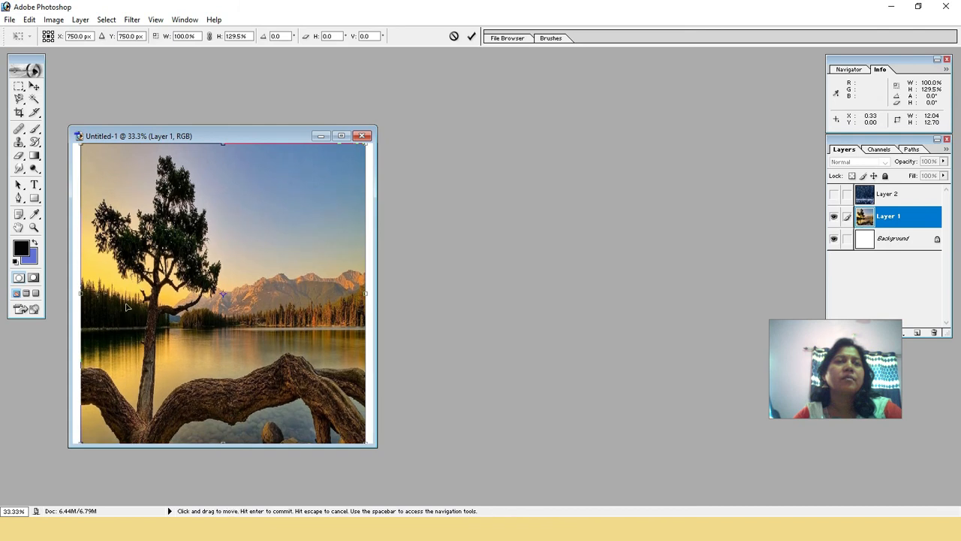
pyautogui.moveTo(85, 294); pyautogui.dragTo(73, 294)
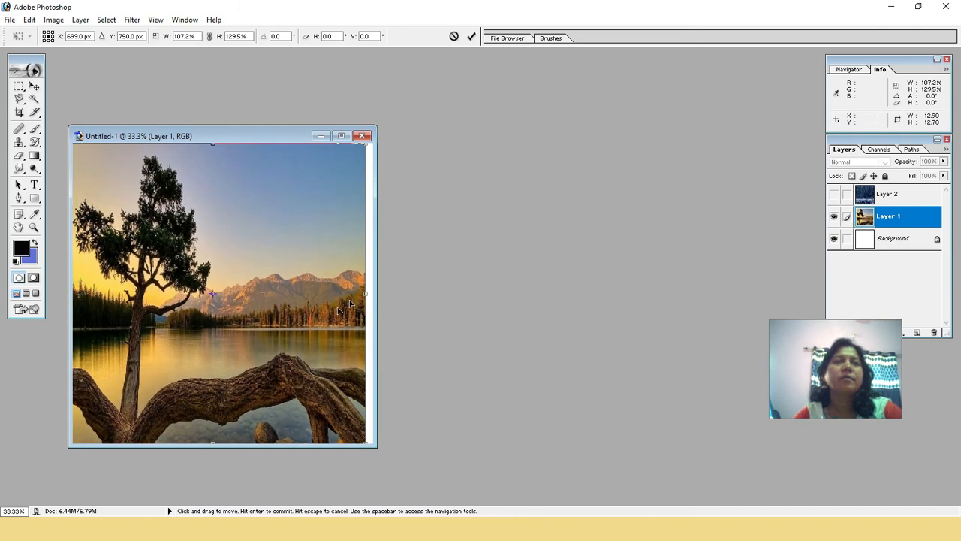
pyautogui.moveTo(366, 294); pyautogui.dragTo(373, 294)
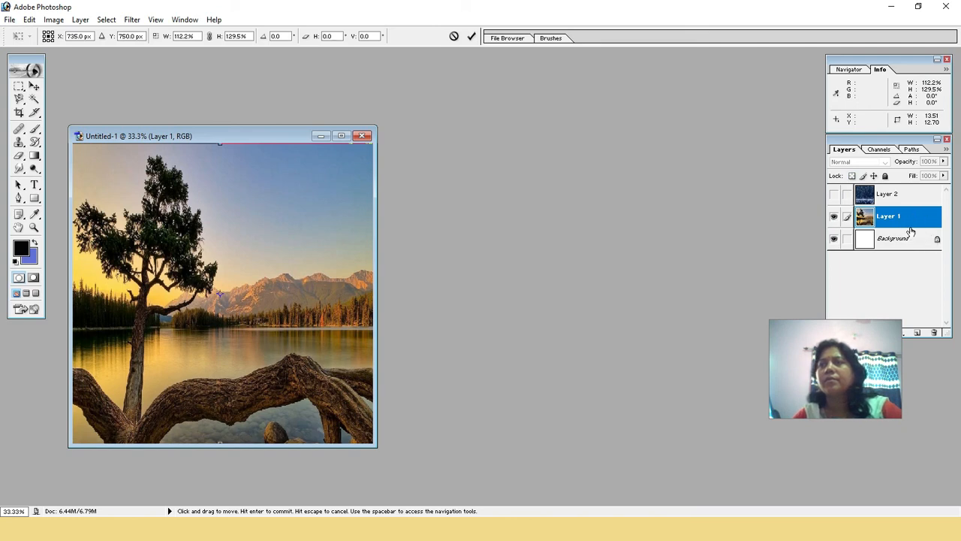
pyautogui.press('Return')
# Show the raindrop layer again over the scenery and set its opacity to 38%
pyautogui.click(834, 194)
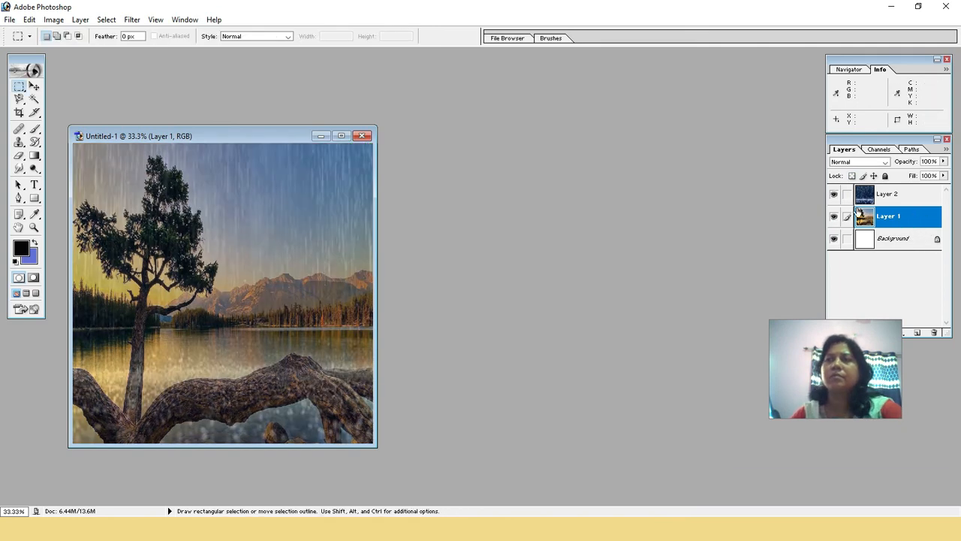
pyautogui.click(870, 196)
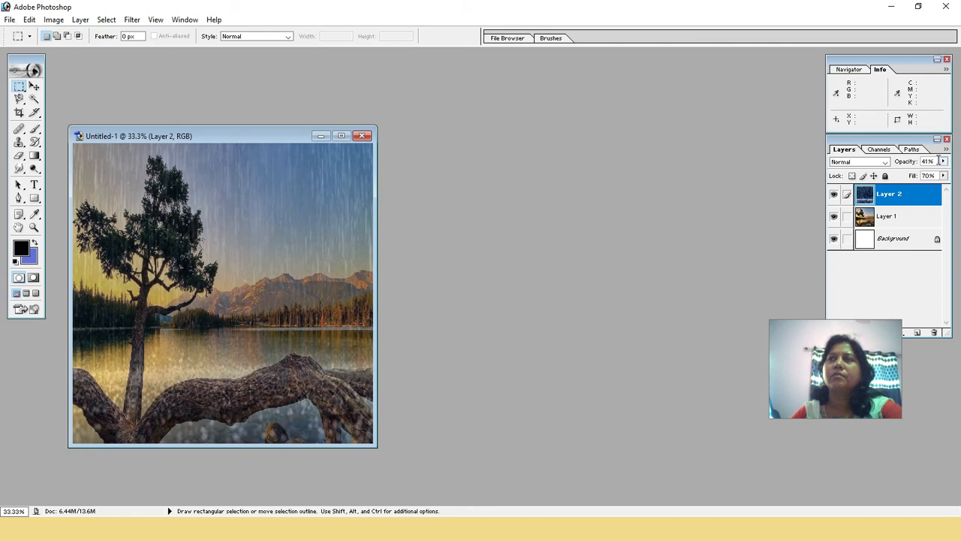
pyautogui.click(945, 162)
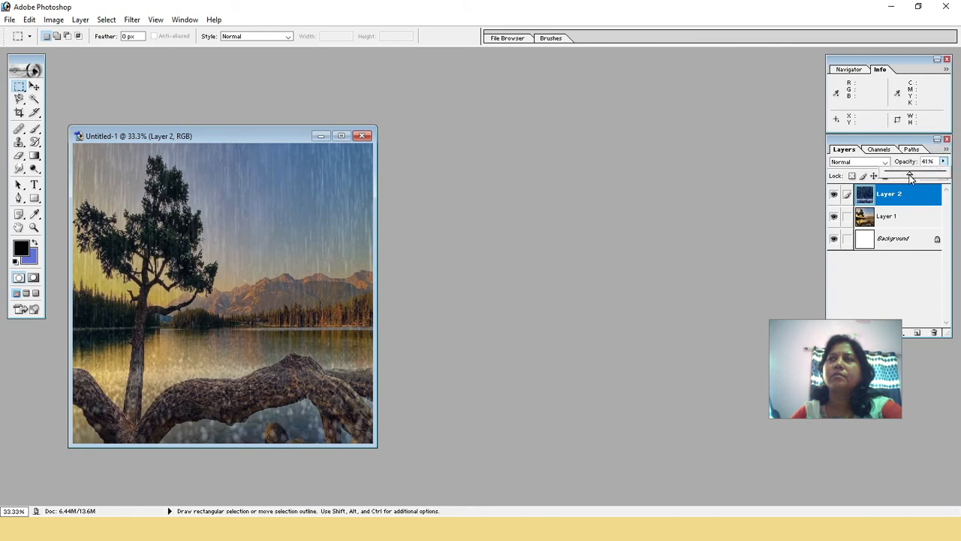
pyautogui.moveTo(910, 177); pyautogui.dragTo(903, 177)
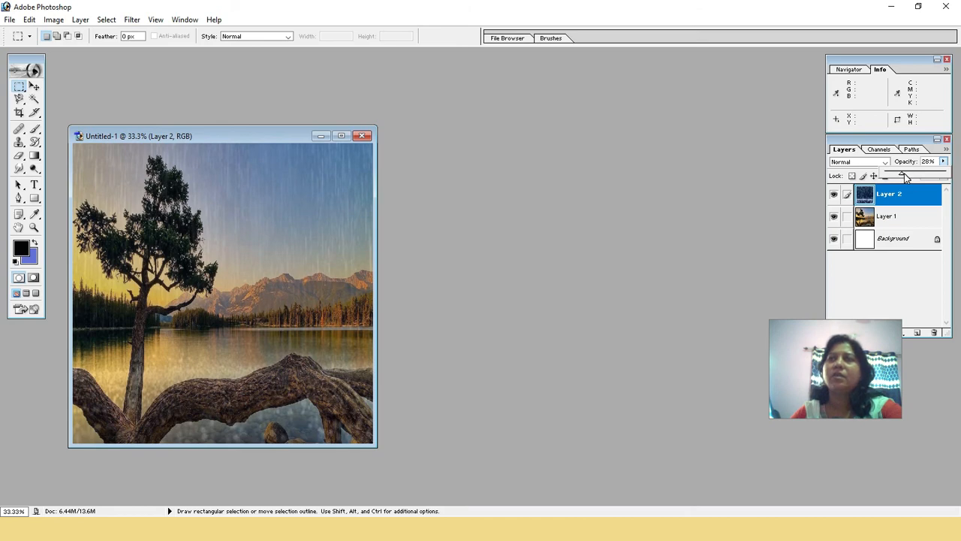
pyautogui.moveTo(906, 177); pyautogui.dragTo(909, 177)
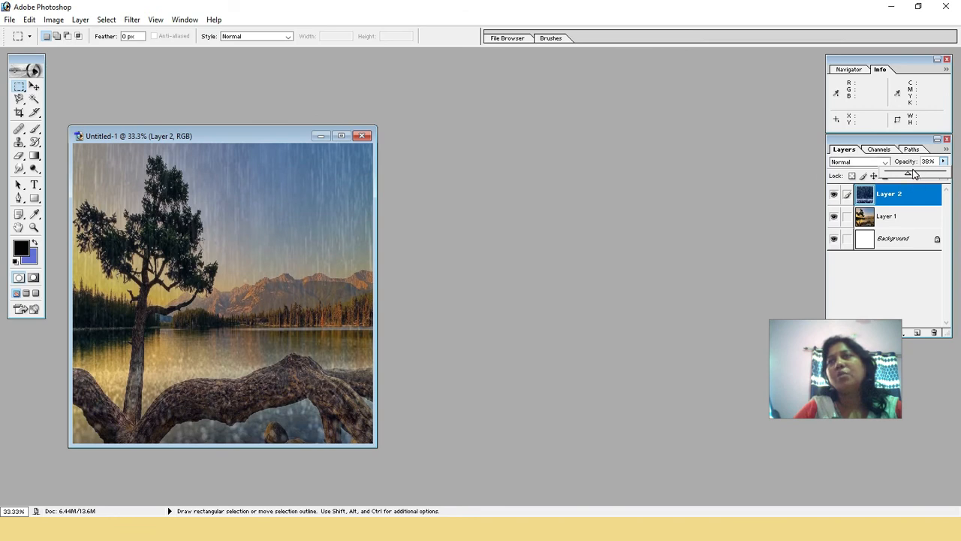
pyautogui.click(906, 141)
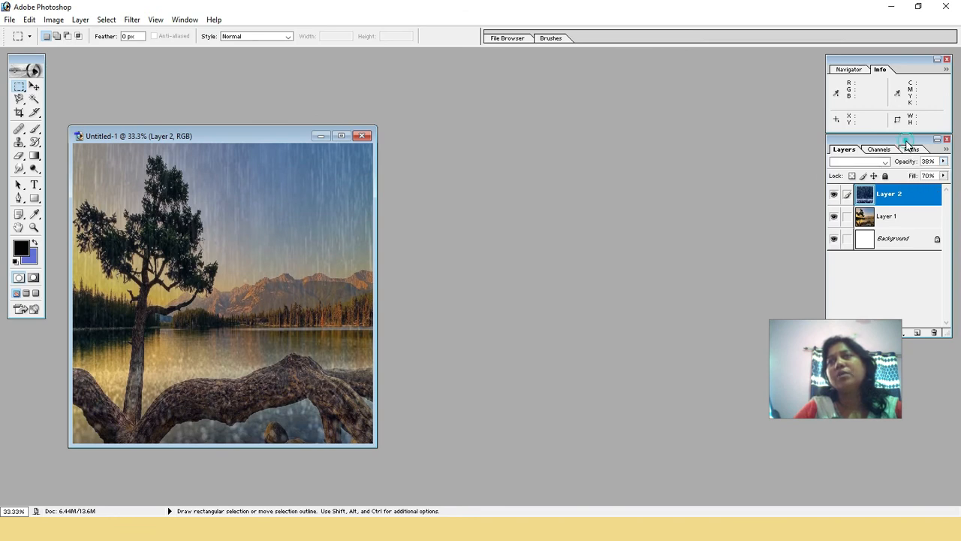
pyautogui.moveTo(905, 141); pyautogui.dragTo(916, 158)
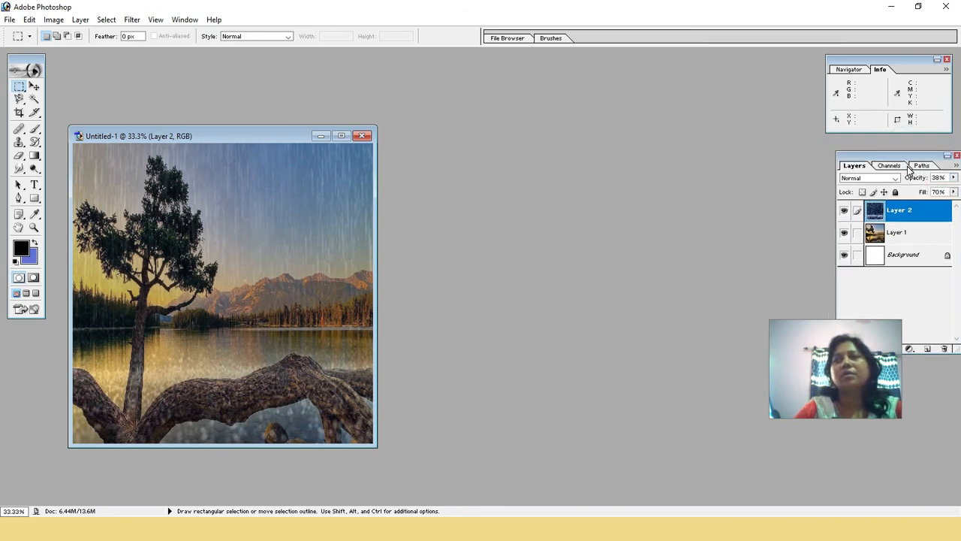